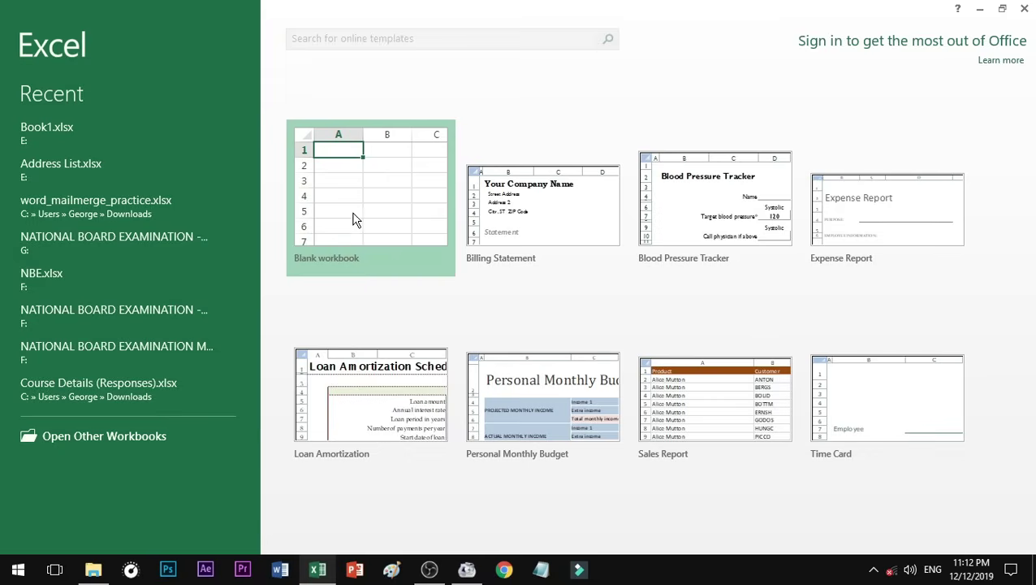
Create a blank workbook, zoom in on Sheet1, and select cells C3 and B3.
{"action": "left_click", "coordinate": [354, 214]}
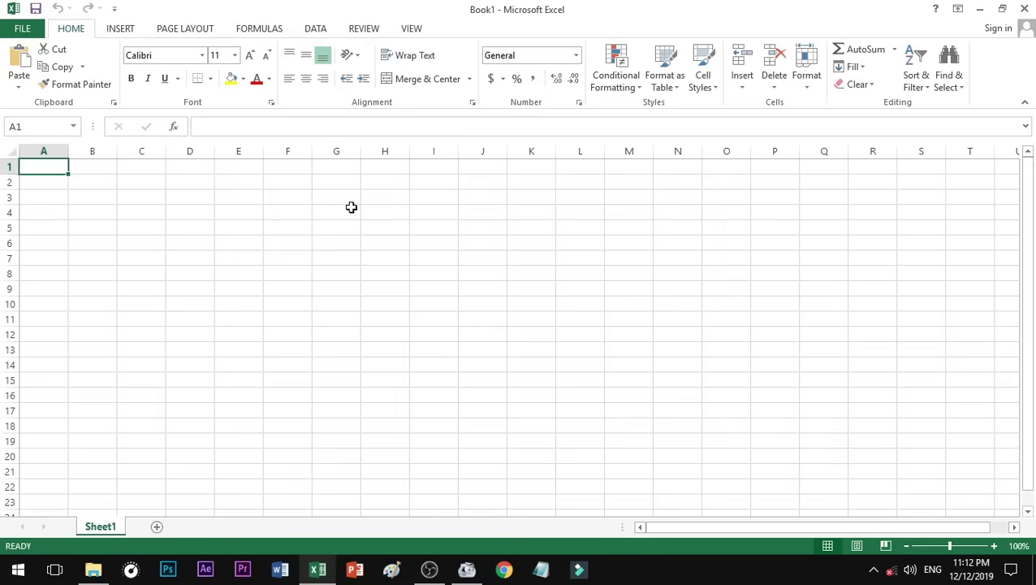
{"action": "scroll", "coordinate": [234, 256], "scroll_direction": "up", "scroll_amount": 3}
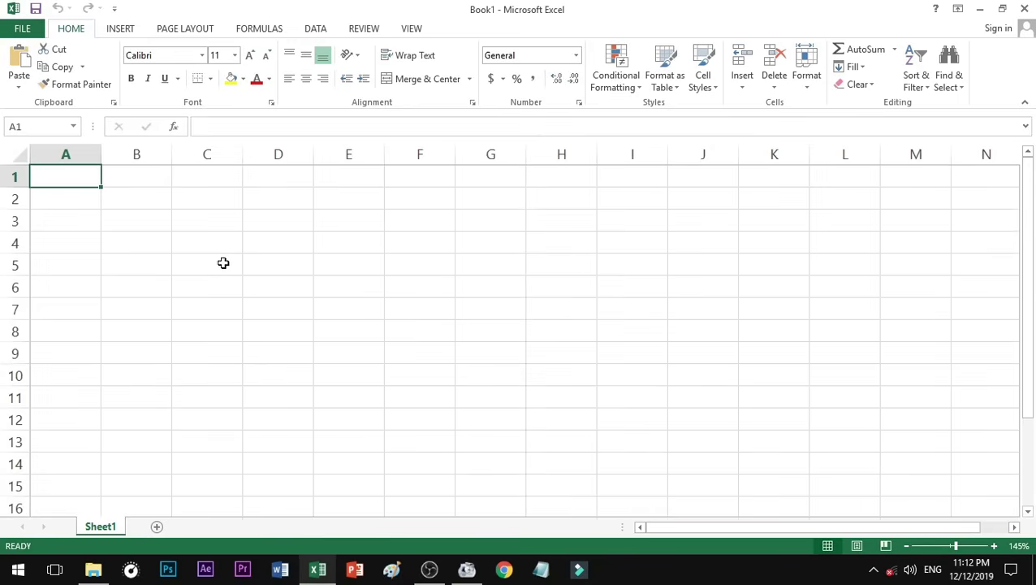
{"action": "left_click", "coordinate": [191, 225]}
{"action": "left_click", "coordinate": [127, 227]}
Select empty cells C9, E12, H7, E4, C6, F5, C10, B5, D5 and D6 in turn.
{"action": "left_click", "coordinate": [194, 354]}
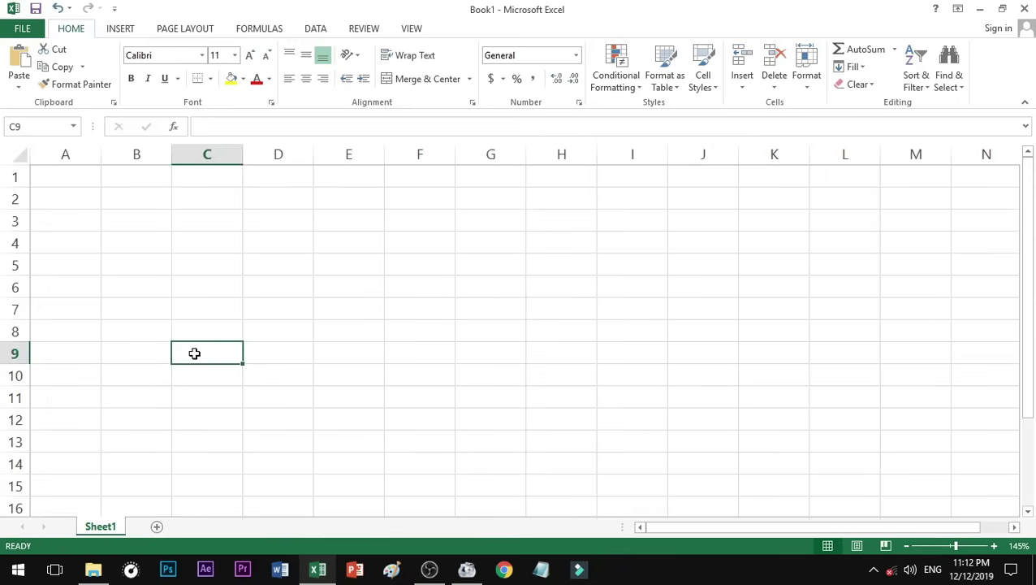
{"action": "left_click", "coordinate": [346, 423]}
{"action": "left_click", "coordinate": [554, 317]}
{"action": "left_click", "coordinate": [336, 234]}
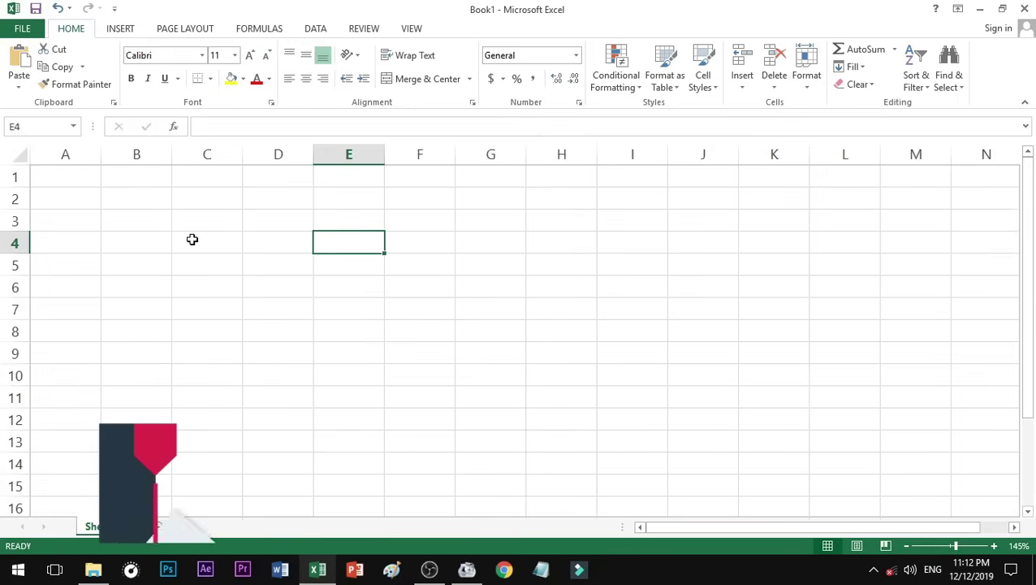
{"action": "left_click", "coordinate": [195, 284]}
{"action": "left_click", "coordinate": [419, 265]}
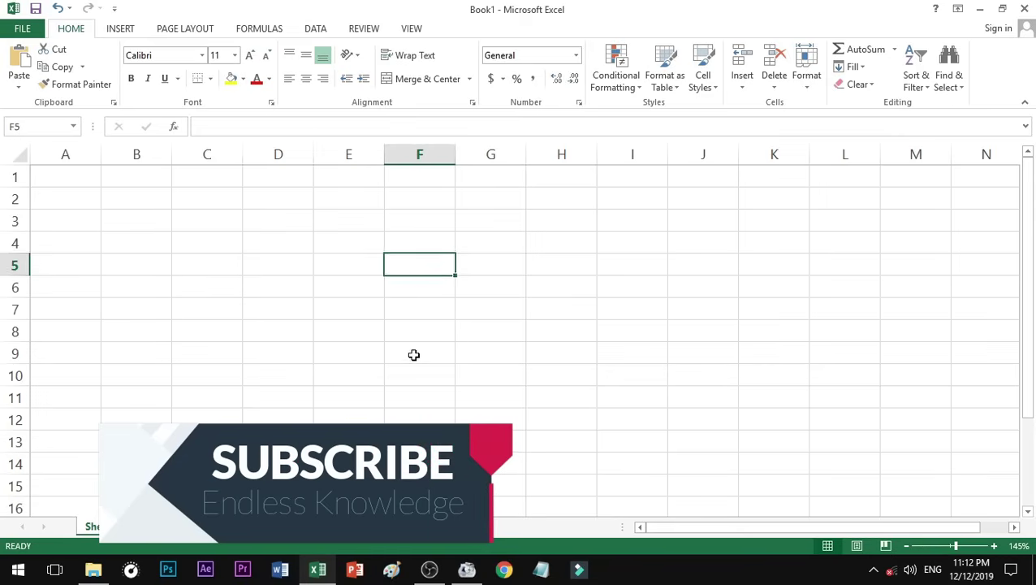
{"action": "left_click", "coordinate": [229, 376]}
{"action": "left_click", "coordinate": [147, 262]}
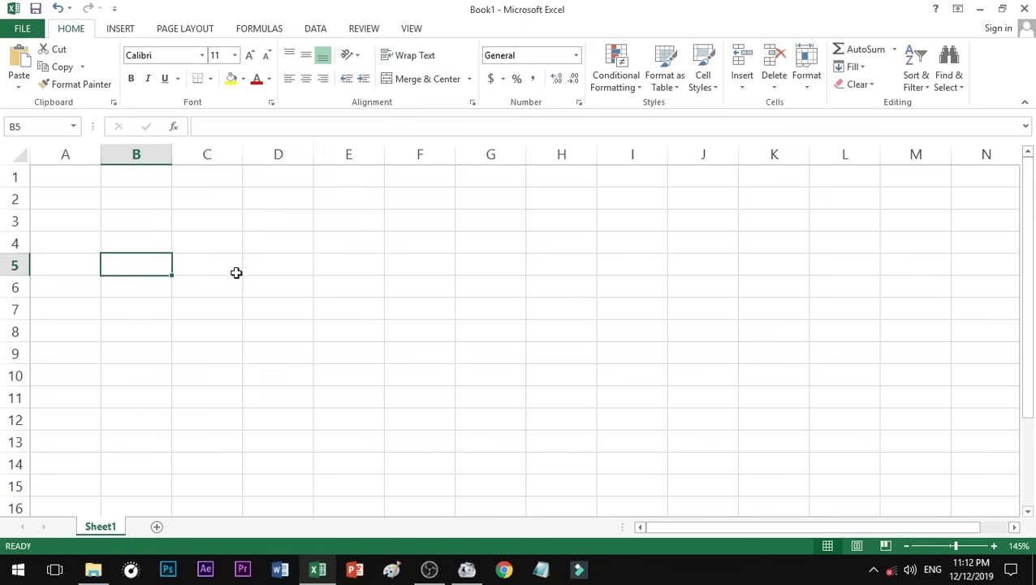
{"action": "left_click", "coordinate": [245, 268]}
{"action": "left_click", "coordinate": [266, 288]}
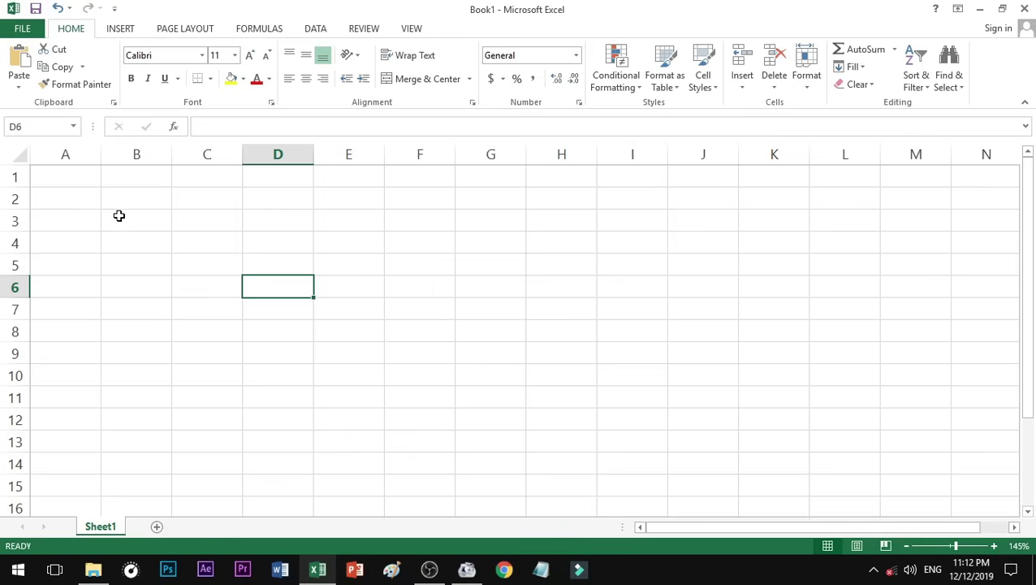
{"action": "left_click", "coordinate": [80, 154]}
{"action": "left_click", "coordinate": [15, 176]}
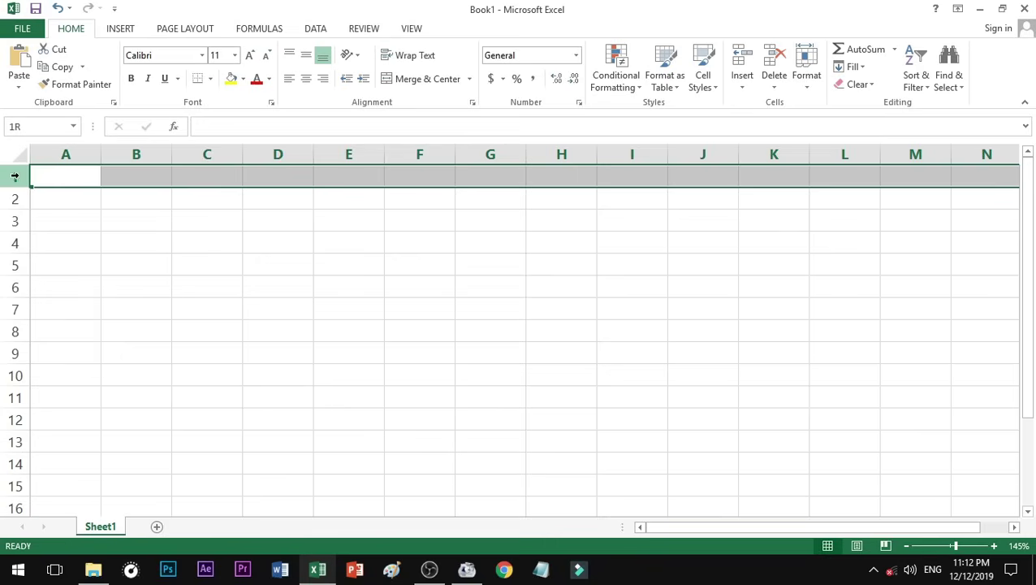
{"action": "left_click", "coordinate": [80, 181]}
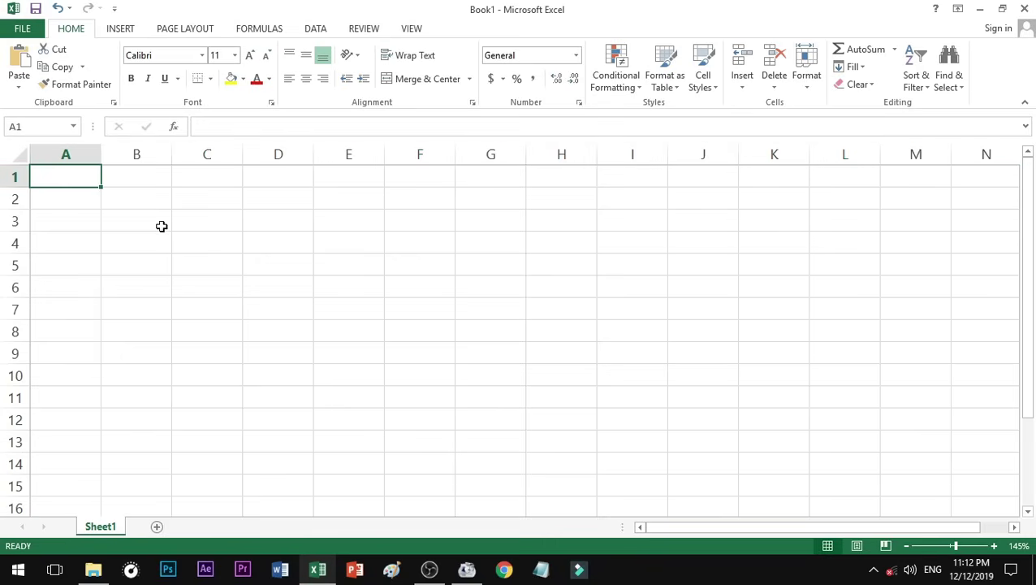
{"action": "left_click", "coordinate": [303, 279]}
{"action": "left_click", "coordinate": [488, 304]}
{"action": "left_click", "coordinate": [443, 375]}
{"action": "left_click", "coordinate": [536, 380]}
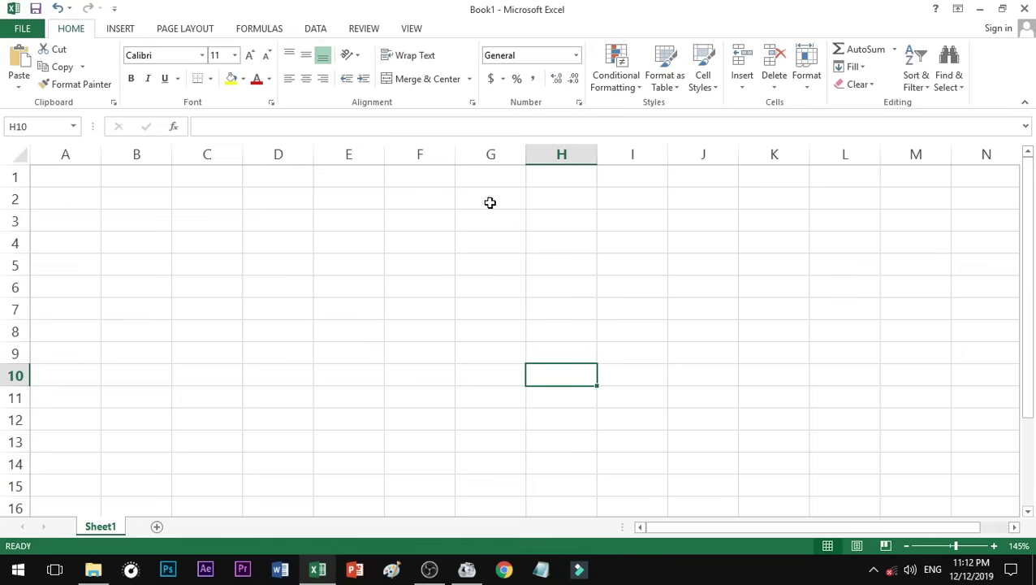
{"action": "left_click", "coordinate": [488, 155]}
{"action": "left_click", "coordinate": [17, 352]}
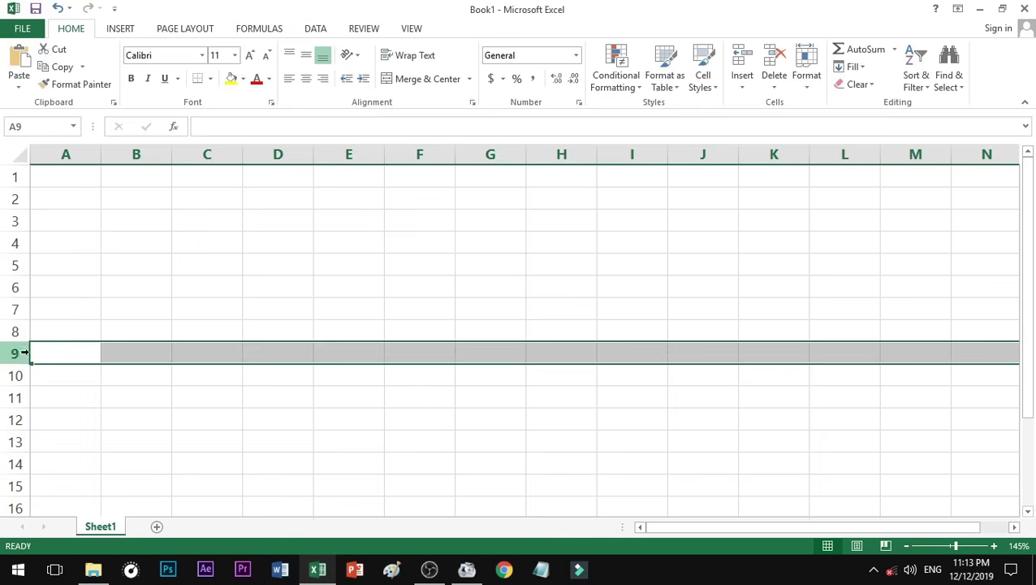
{"action": "left_click", "coordinate": [470, 350]}
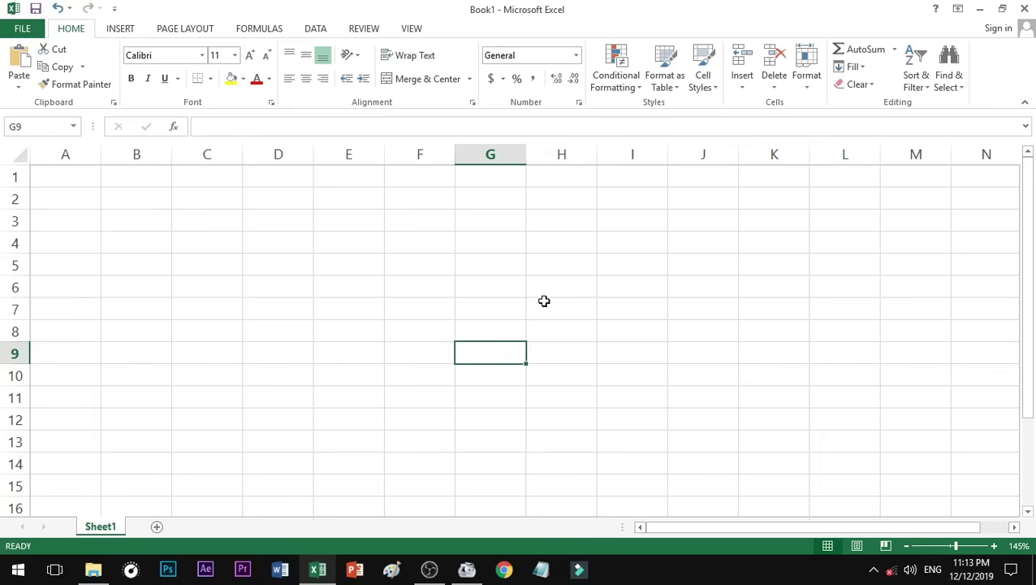
{"action": "left_click", "coordinate": [60, 154]}
{"action": "left_click", "coordinate": [122, 154]}
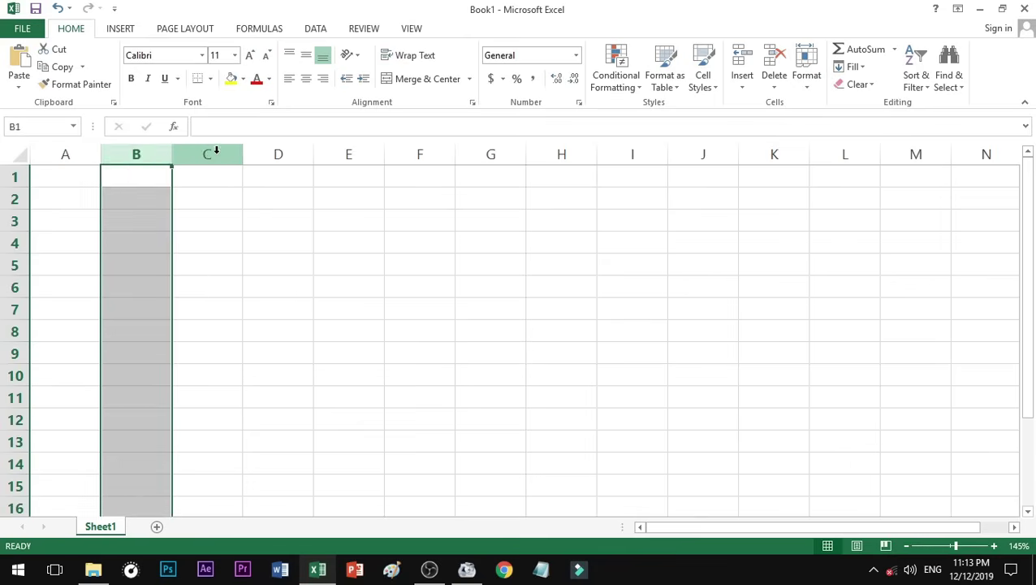
{"action": "left_click", "coordinate": [213, 153]}
{"action": "left_click", "coordinate": [288, 153]}
{"action": "left_click", "coordinate": [418, 154]}
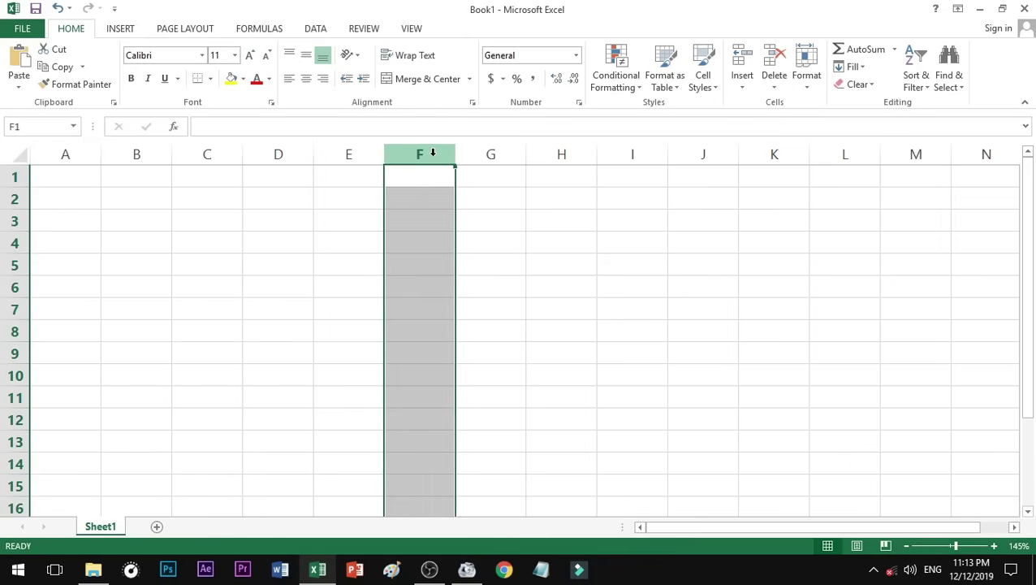
{"action": "left_click", "coordinate": [256, 284]}
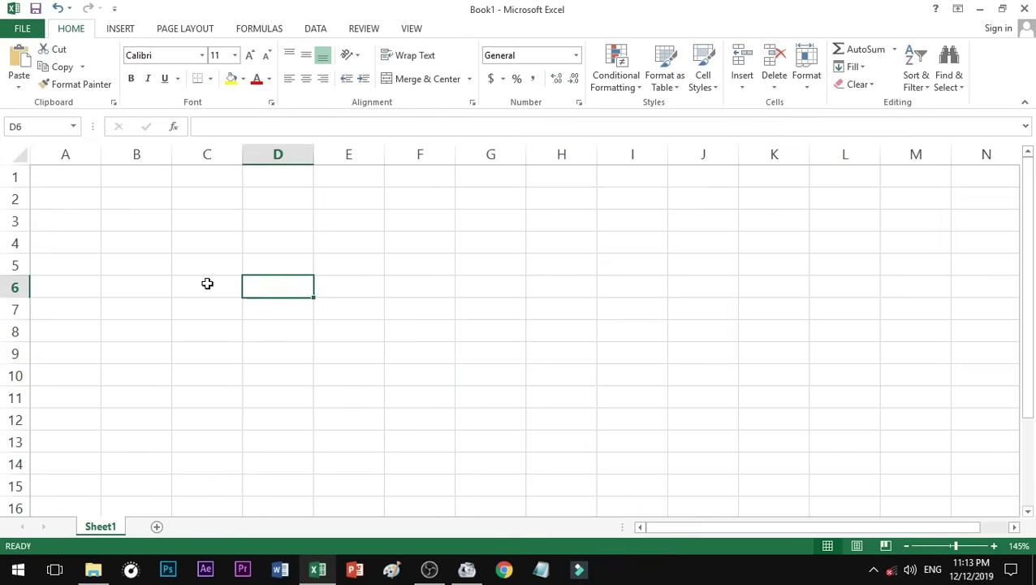
{"action": "left_click", "coordinate": [15, 176]}
{"action": "left_click", "coordinate": [15, 199]}
{"action": "left_click", "coordinate": [14, 221]}
{"action": "left_click", "coordinate": [14, 243]}
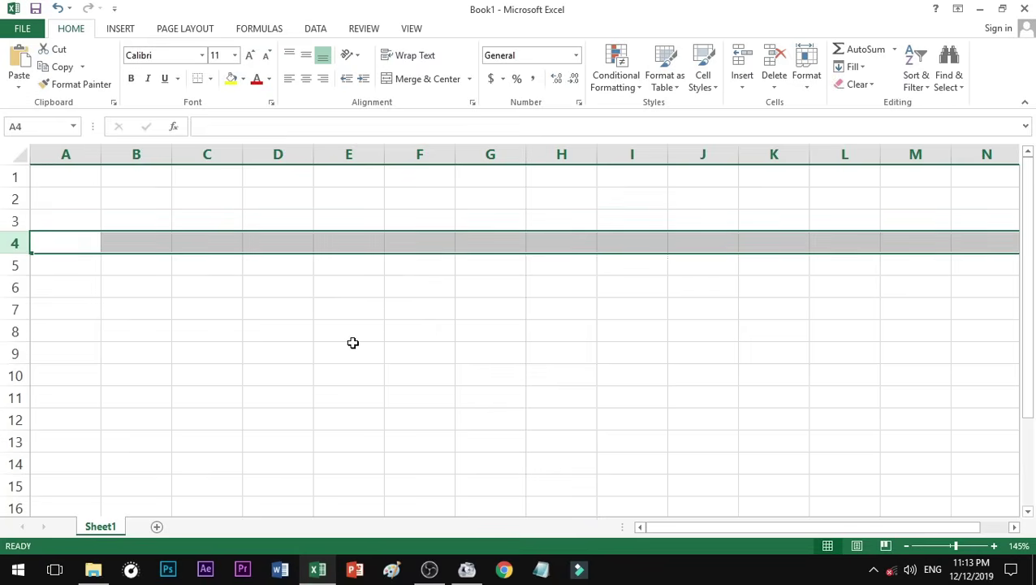
{"action": "left_click", "coordinate": [189, 161]}
{"action": "left_click", "coordinate": [15, 221]}
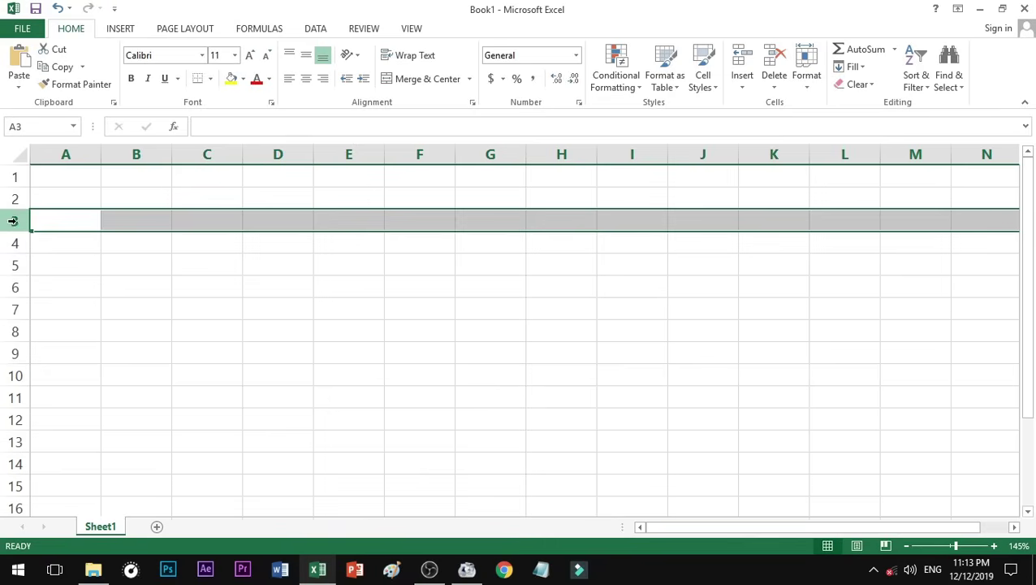
{"action": "left_click", "coordinate": [217, 281]}
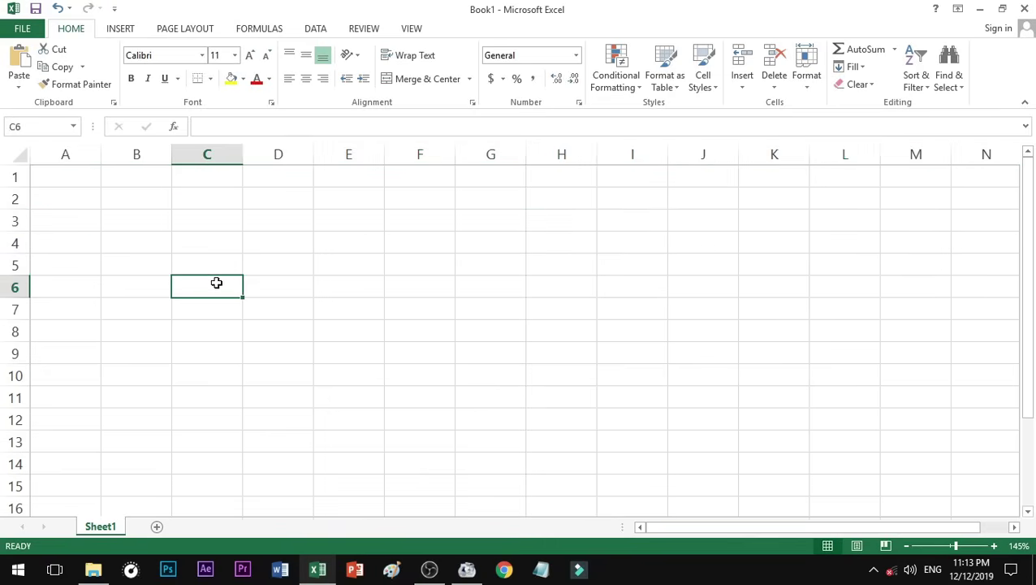
{"action": "left_click", "coordinate": [71, 155]}
{"action": "left_click", "coordinate": [15, 176]}
{"action": "left_click", "coordinate": [53, 181]}
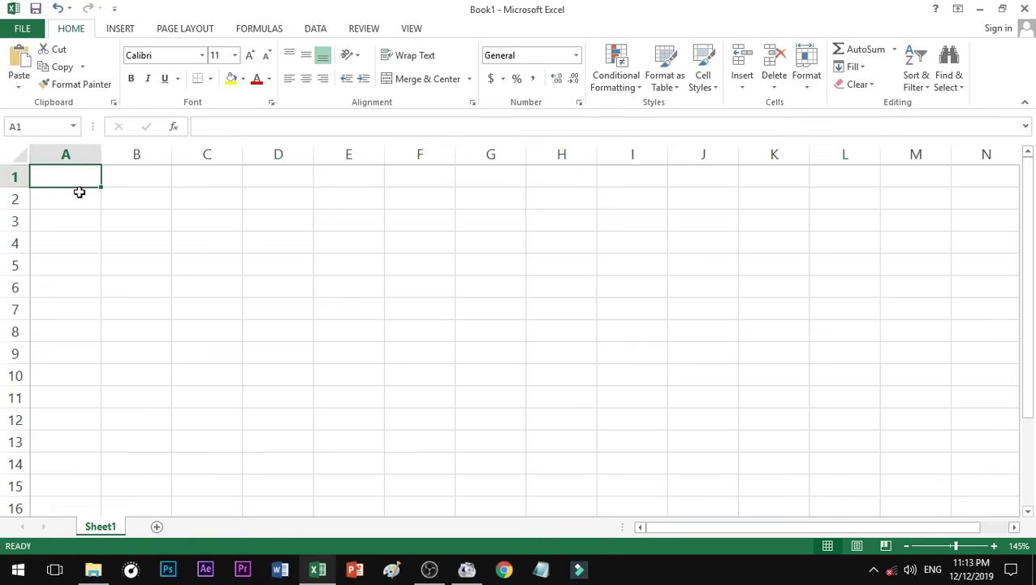
{"action": "left_click", "coordinate": [353, 329]}
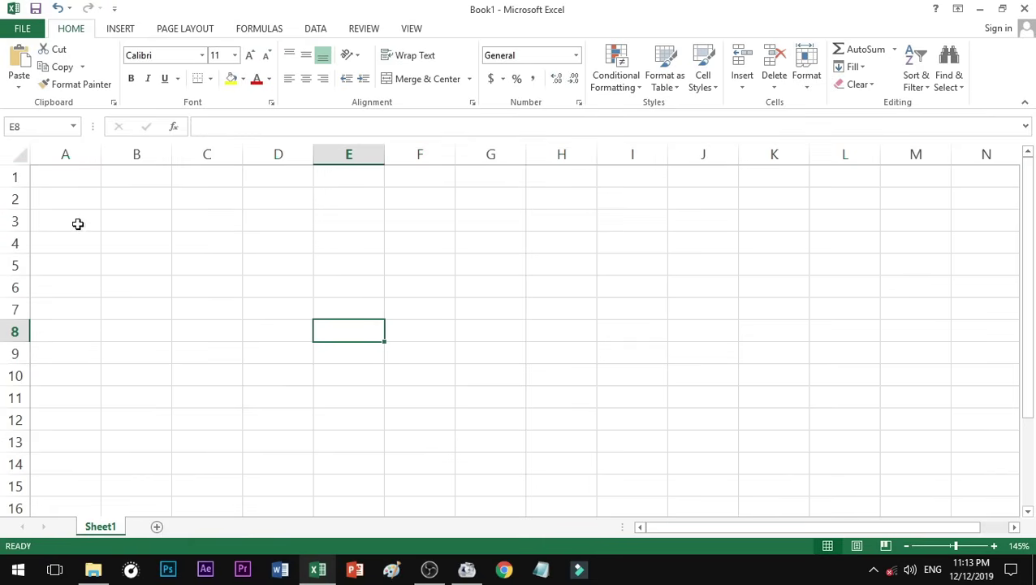
{"action": "left_click", "coordinate": [64, 154]}
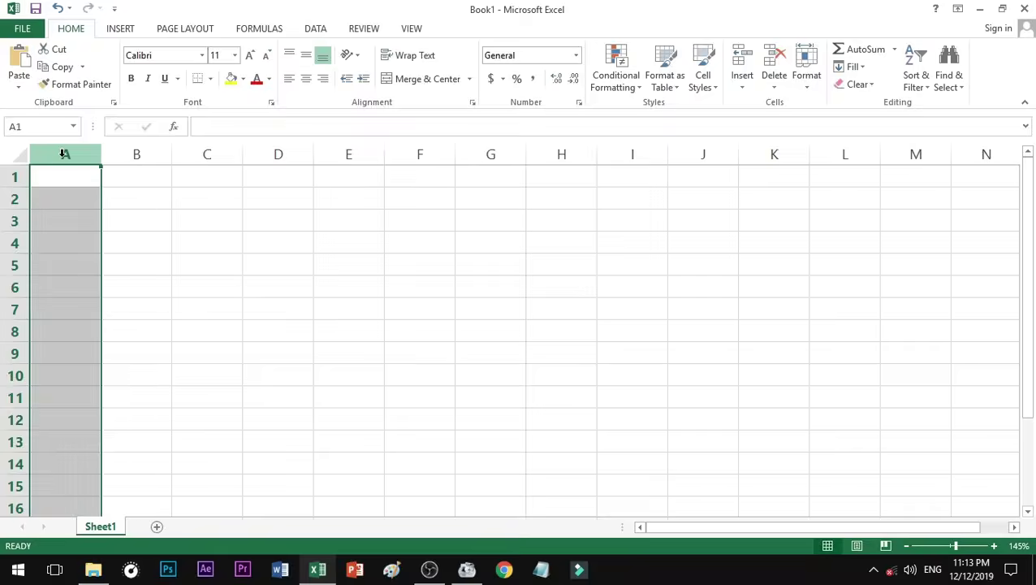
{"action": "left_click", "coordinate": [4, 177]}
{"action": "left_click", "coordinate": [62, 179]}
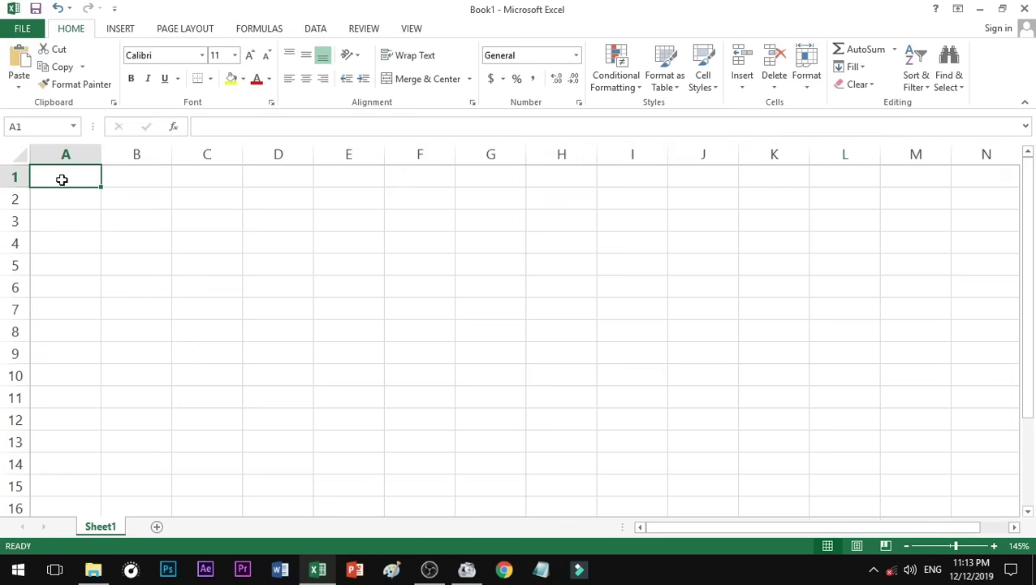
{"action": "left_click", "coordinate": [490, 154]}
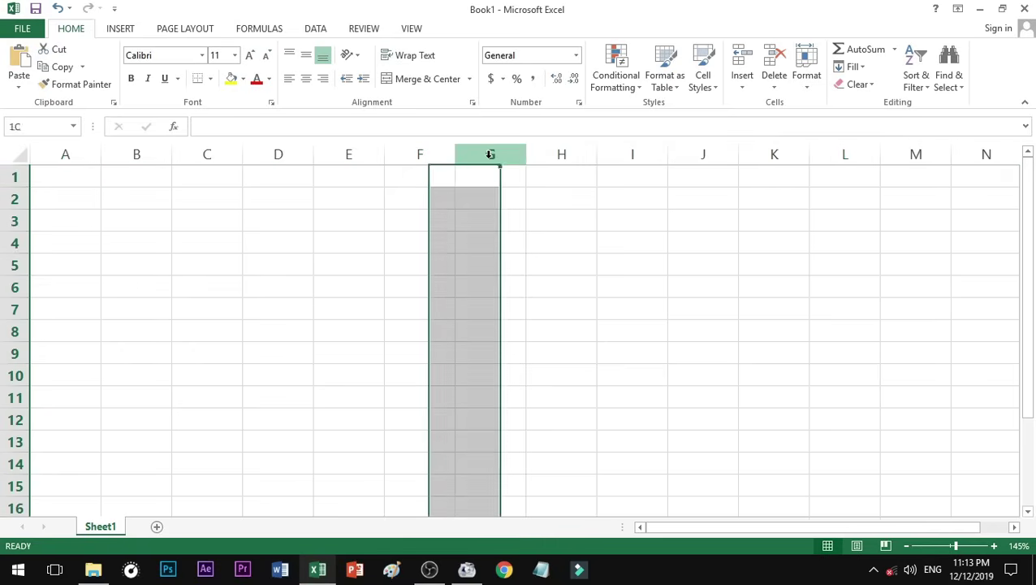
{"action": "left_click", "coordinate": [18, 308]}
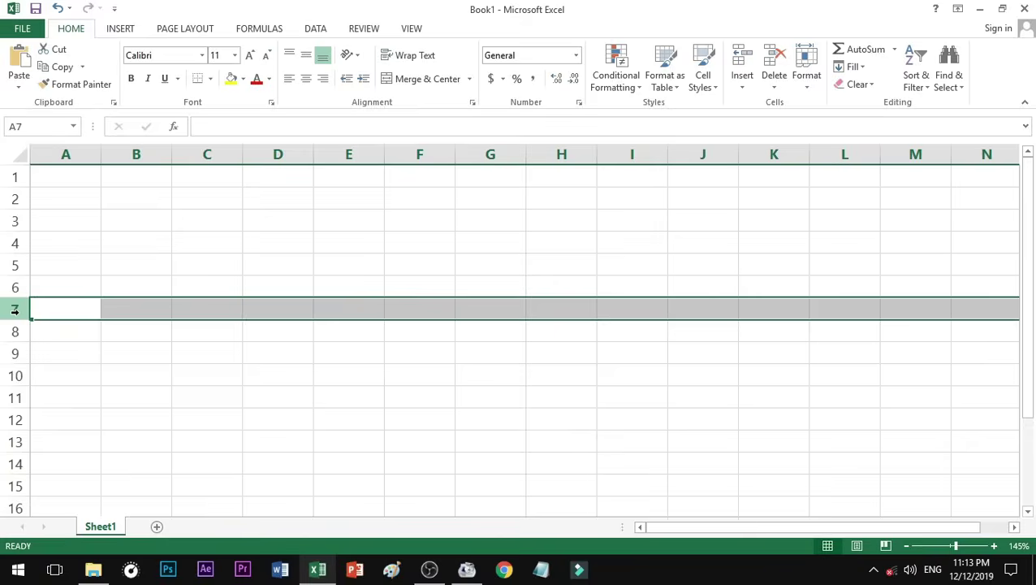
{"action": "left_click", "coordinate": [479, 310]}
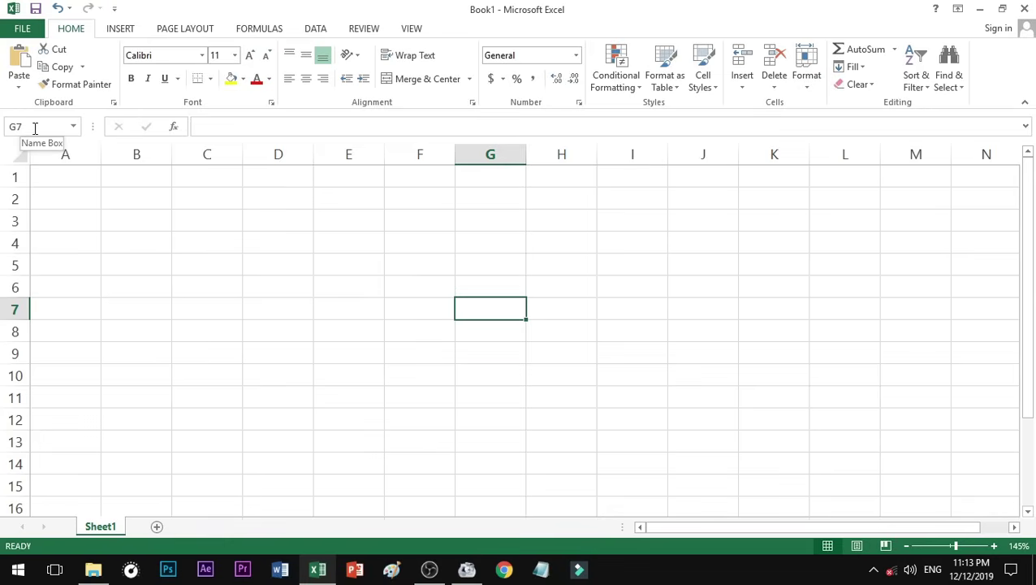
{"action": "left_click", "coordinate": [181, 257]}
{"action": "left_click", "coordinate": [139, 336]}
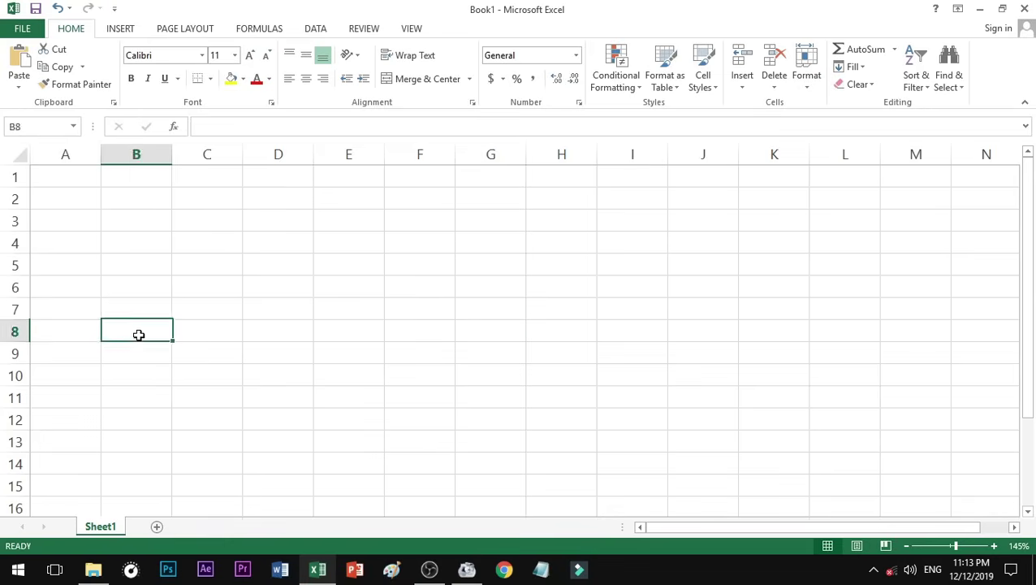
{"action": "left_click", "coordinate": [299, 378]}
{"action": "left_click", "coordinate": [342, 265]}
{"action": "left_click", "coordinate": [166, 244]}
{"action": "left_click", "coordinate": [81, 351]}
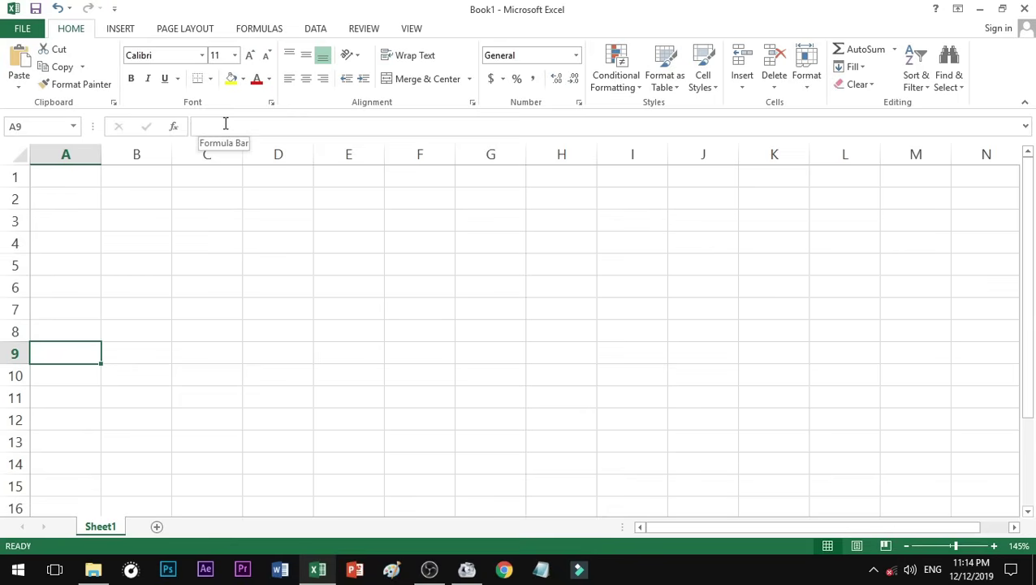
{"action": "left_click", "coordinate": [296, 281]}
Enter 'Endless Knowledge' in F5 and select H4 to show the text overflowing.
{"action": "left_click", "coordinate": [429, 272]}
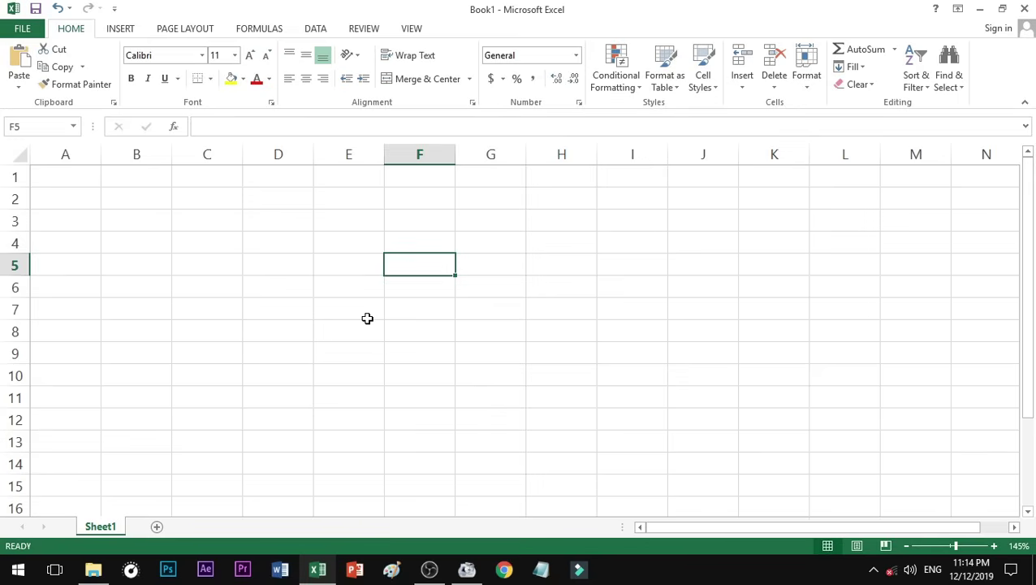
{"action": "type", "text": "E"}
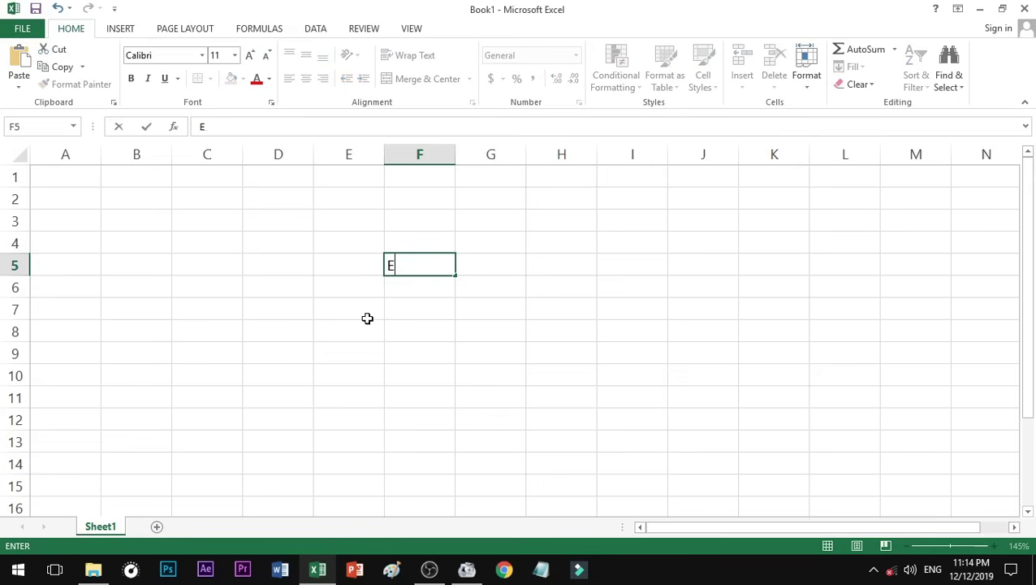
{"action": "type", "text": "ndless Kn"}
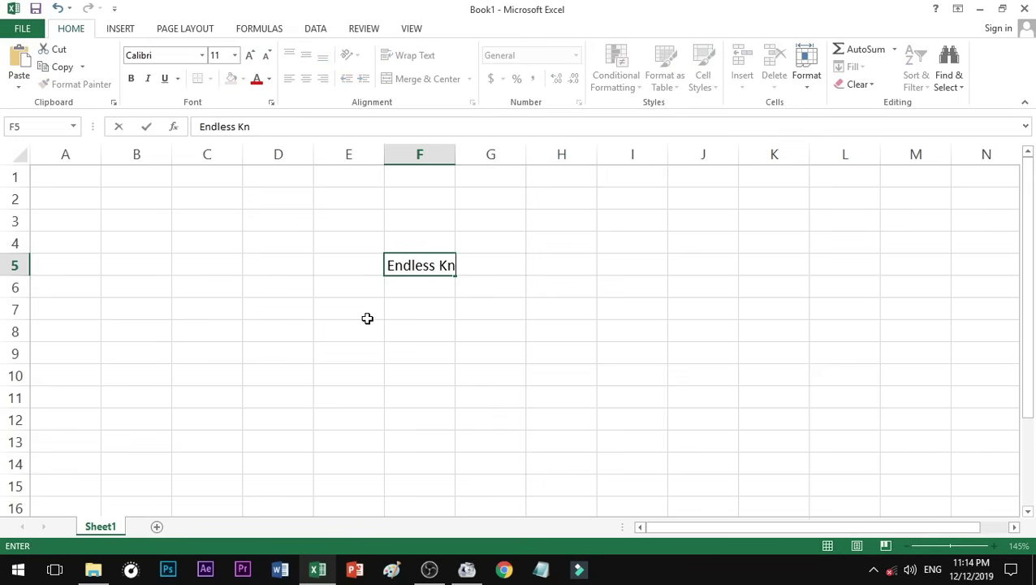
{"action": "type", "text": "owledg"}
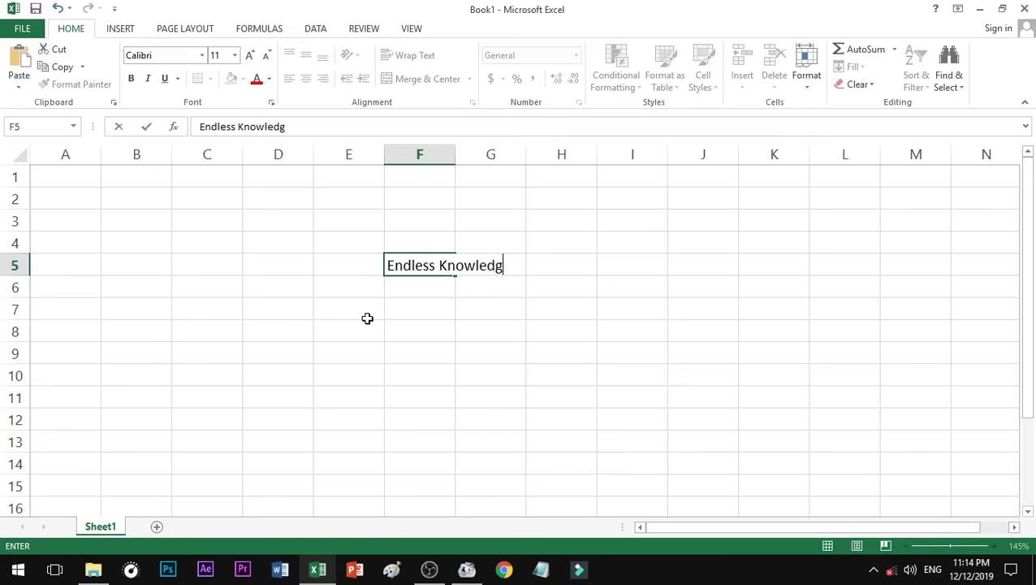
{"action": "type", "text": "e"}
{"action": "left_click", "coordinate": [402, 307]}
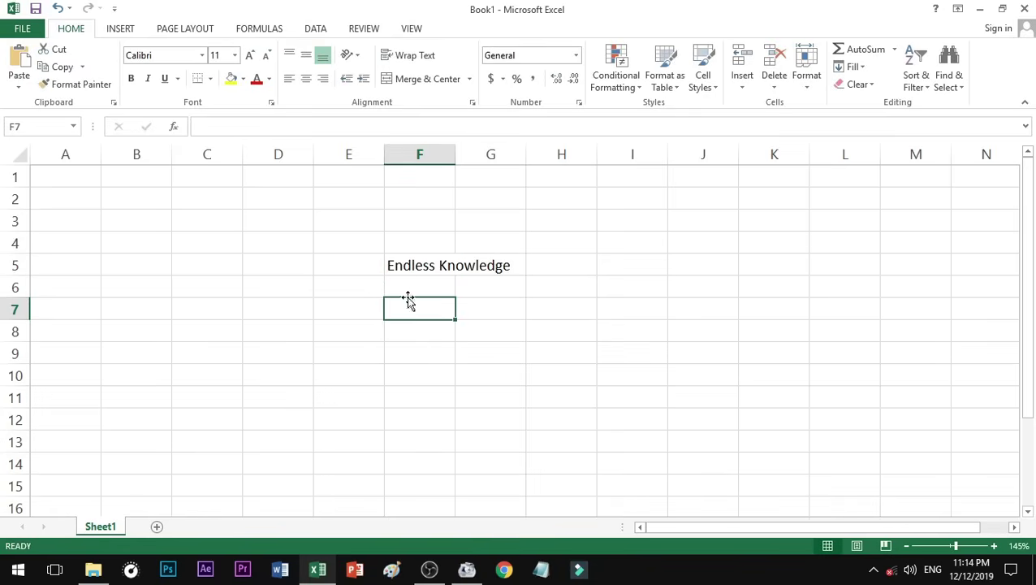
{"action": "left_click", "coordinate": [406, 271]}
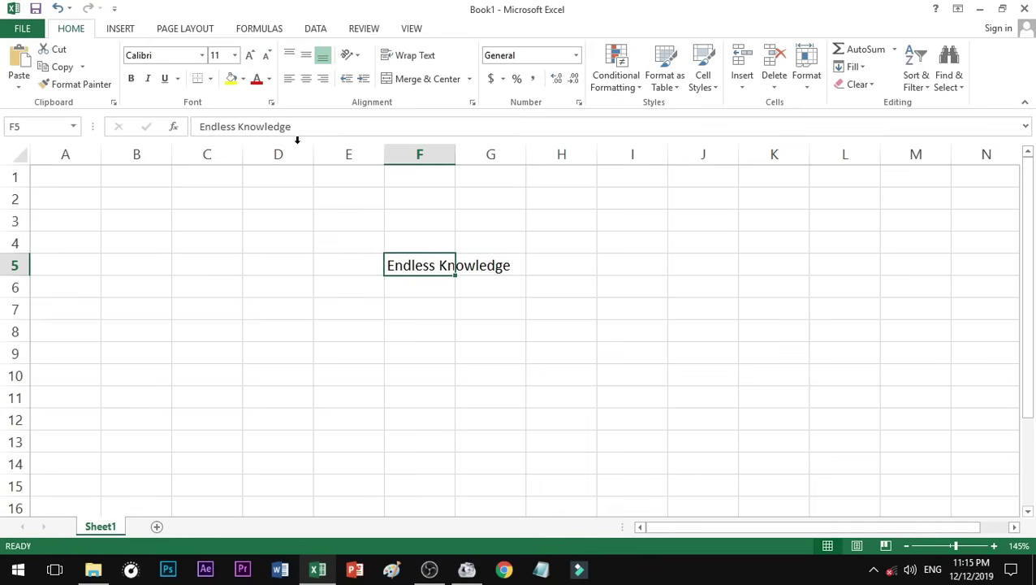
{"action": "left_click", "coordinate": [581, 248]}
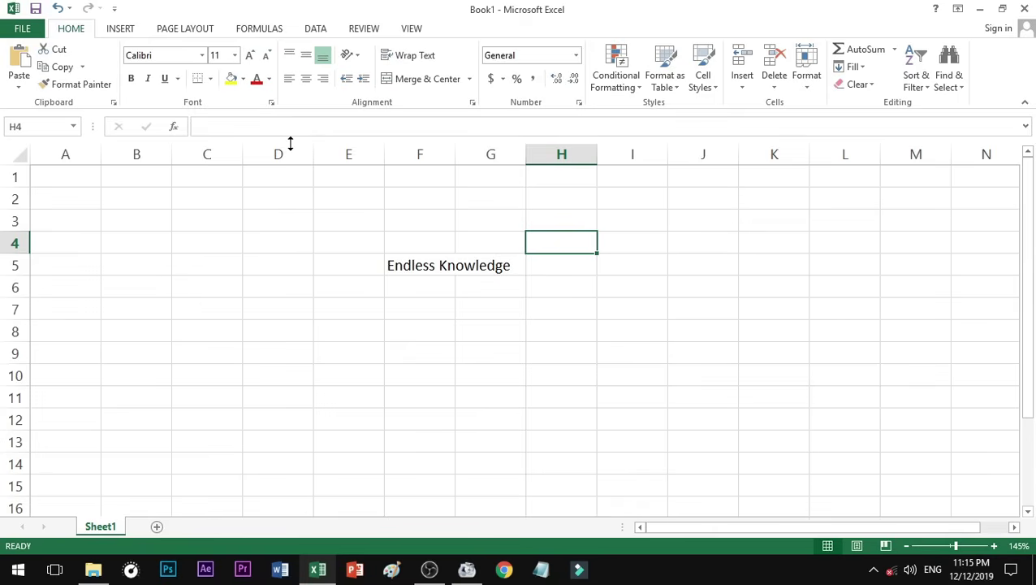
Replace F5's contents with 'Live The life With smile'.
{"action": "left_click", "coordinate": [414, 266]}
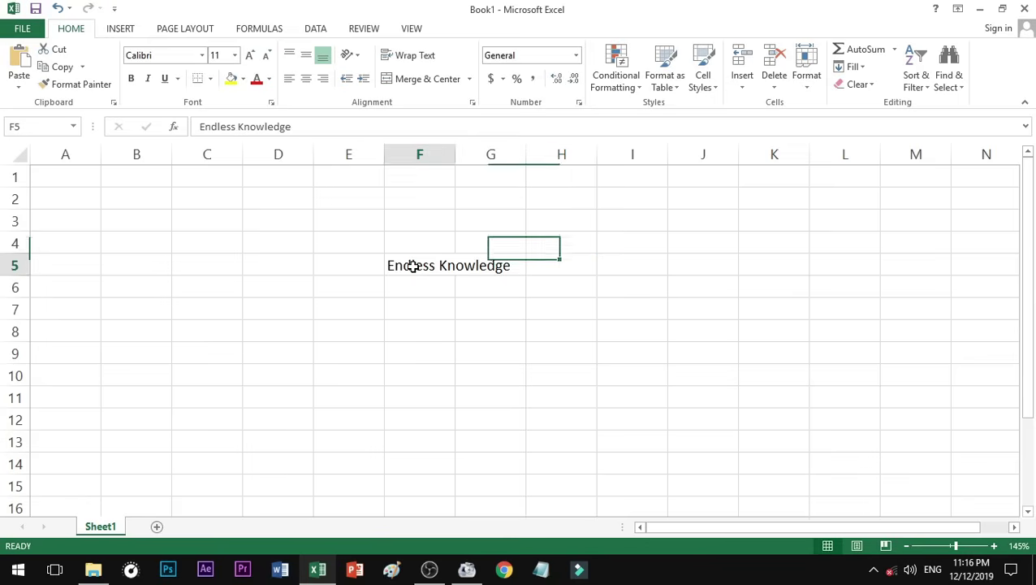
{"action": "key", "text": "Delete"}
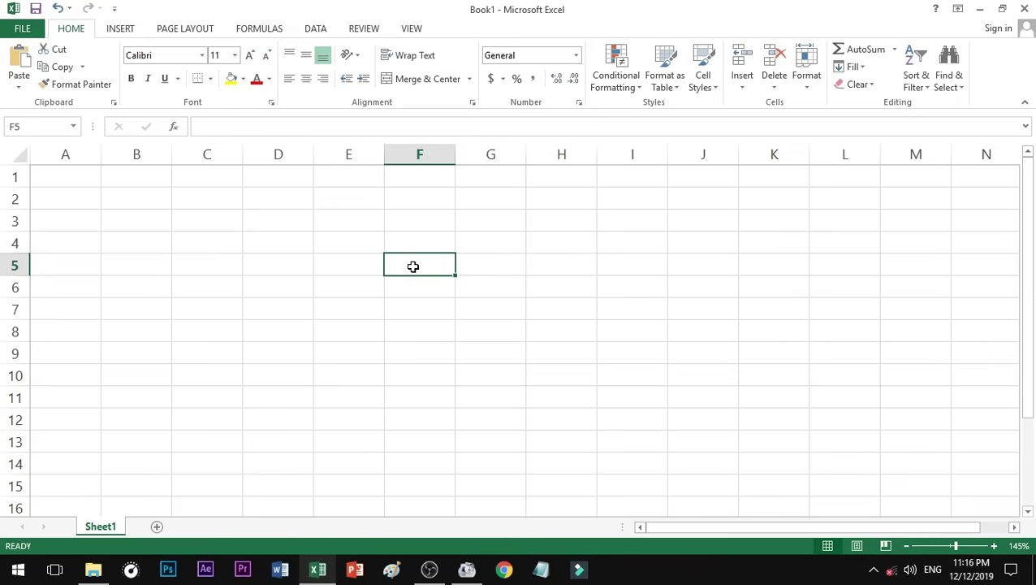
{"action": "type", "text": "Live"}
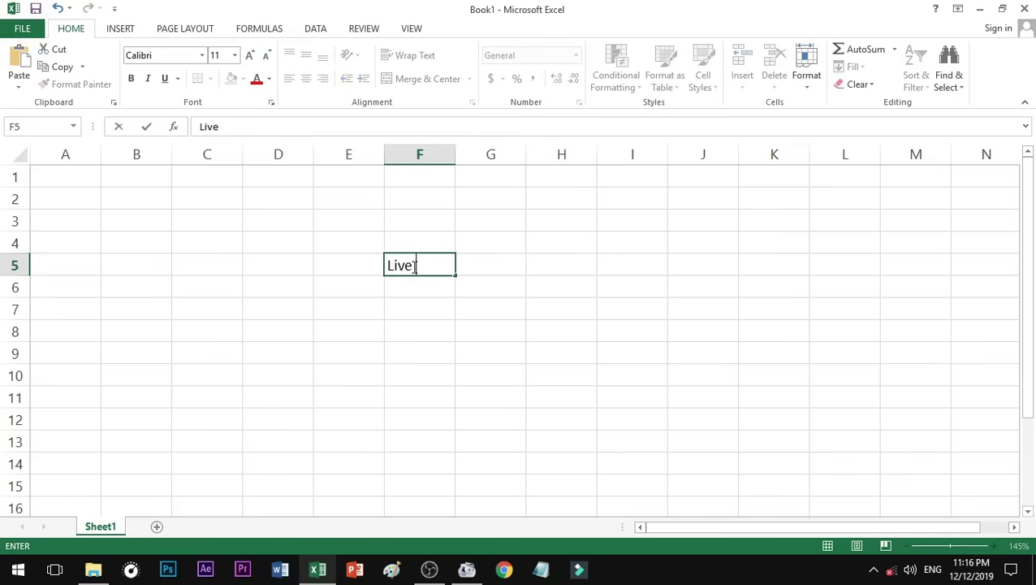
{"action": "type", "text": " The life With smile"}
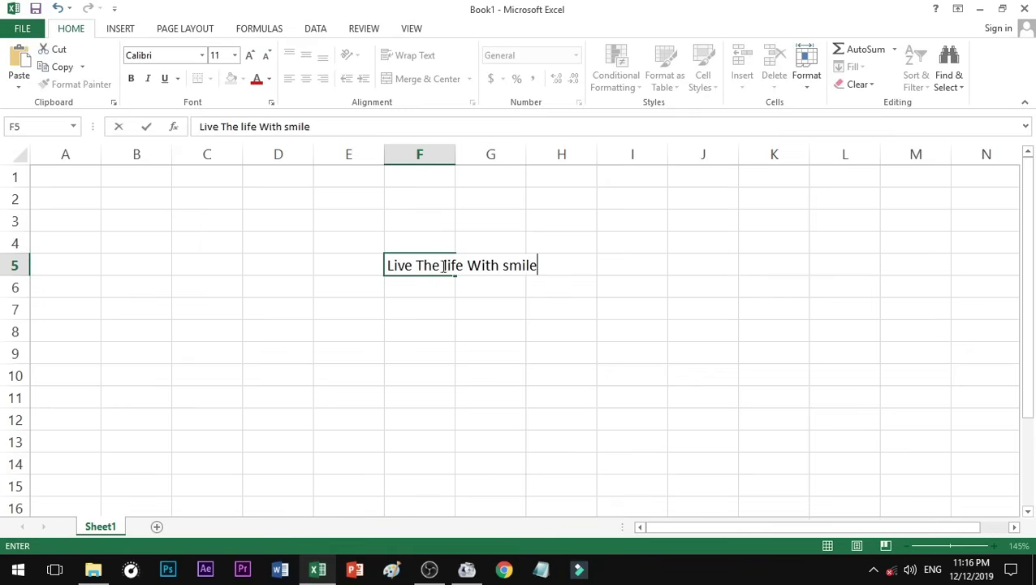
{"action": "left_click", "coordinate": [438, 293]}
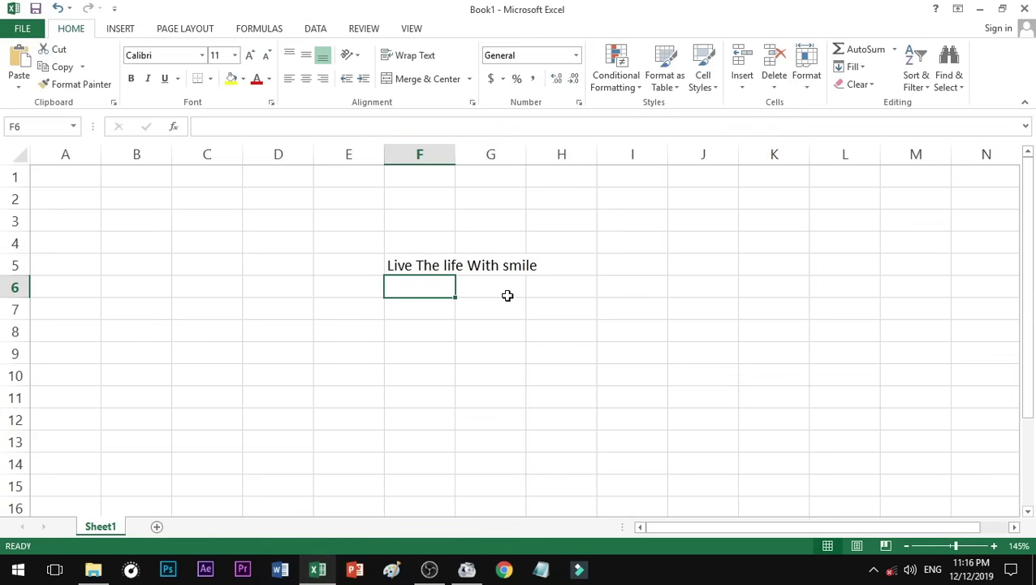
Compare F5, G5 and H5 to show the sentence lives only in F5.
{"action": "left_click", "coordinate": [429, 264]}
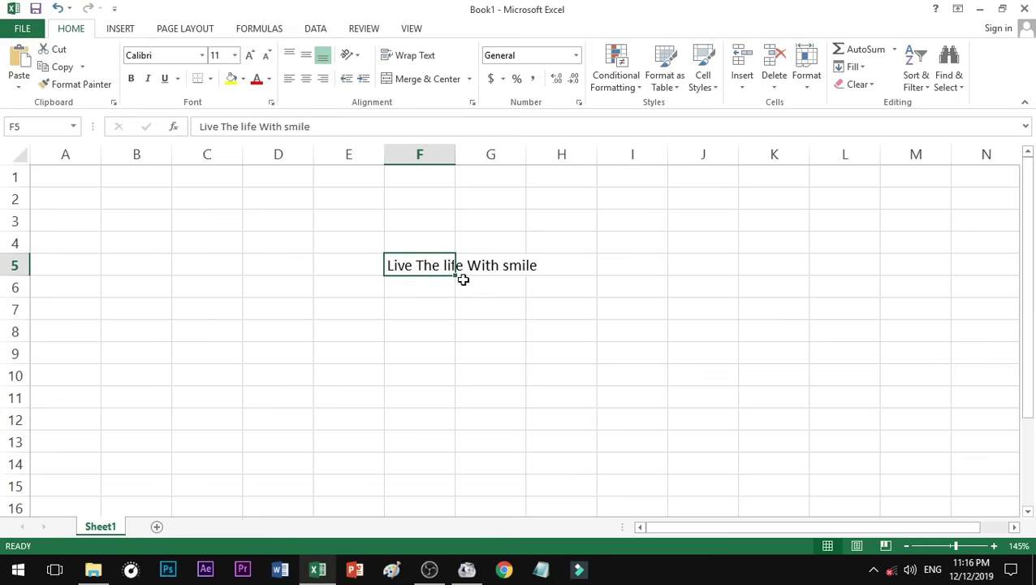
{"action": "left_click", "coordinate": [497, 265]}
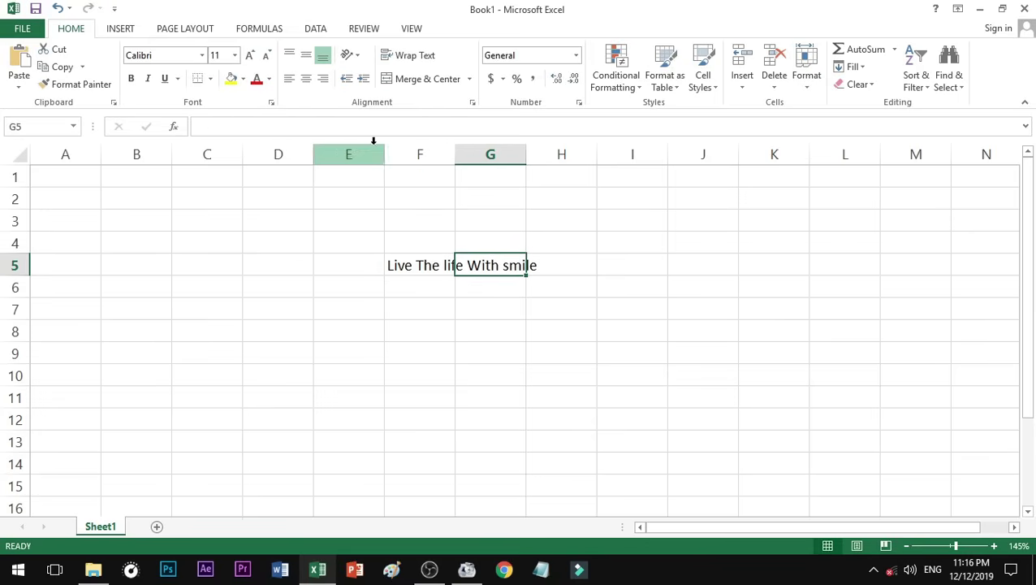
{"action": "left_click", "coordinate": [400, 266]}
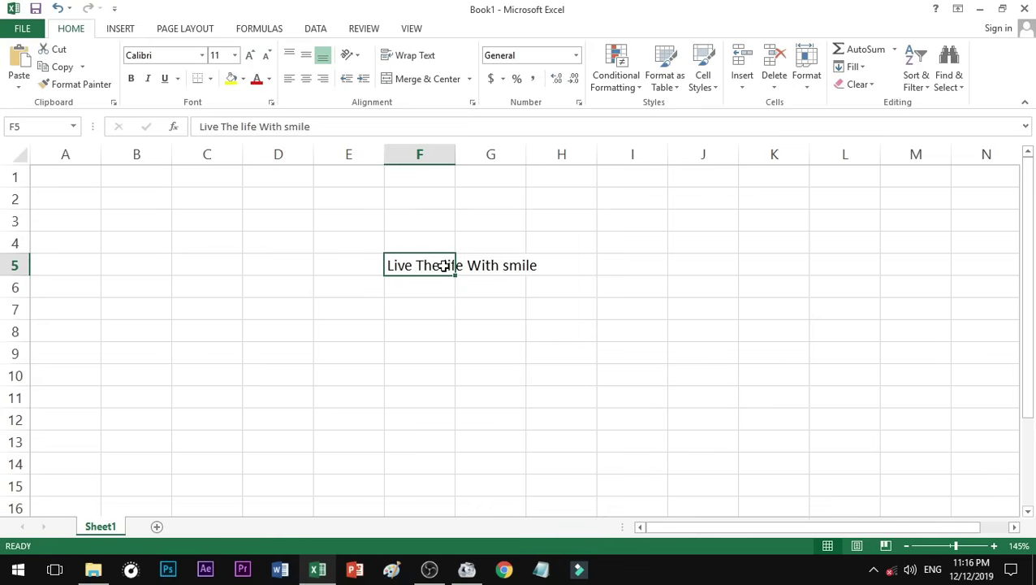
{"action": "left_click", "coordinate": [479, 269]}
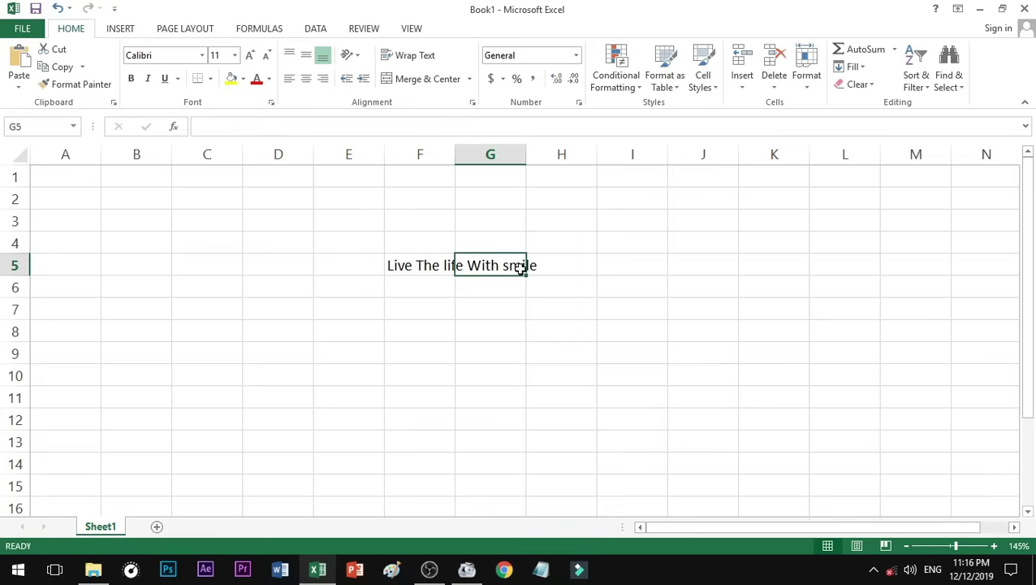
{"action": "left_click", "coordinate": [571, 266]}
{"action": "left_click", "coordinate": [502, 264]}
{"action": "left_click", "coordinate": [440, 266]}
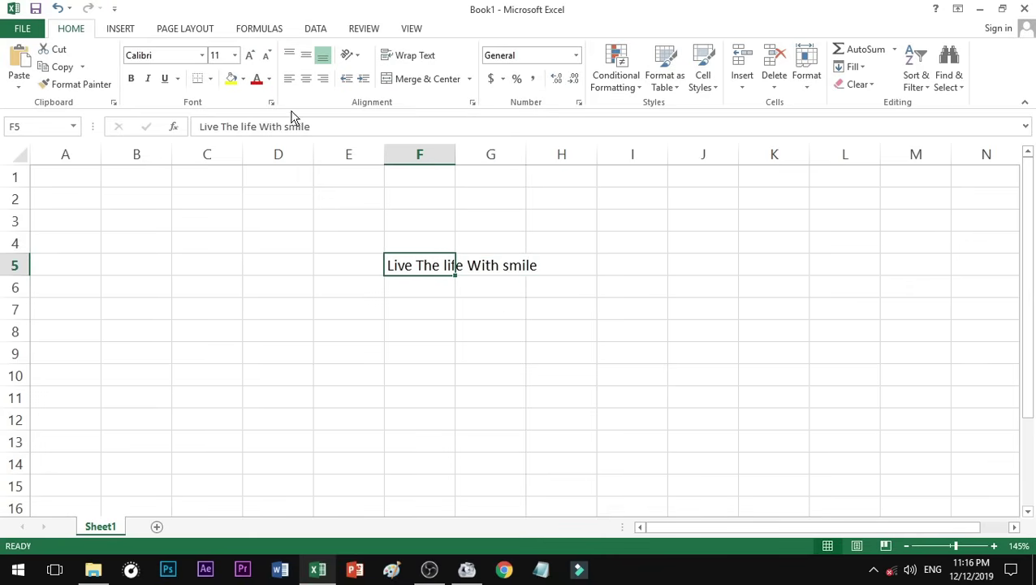
Enter 100 in G5 so F5's sentence is cut off at the column edge.
{"action": "left_click", "coordinate": [489, 266]}
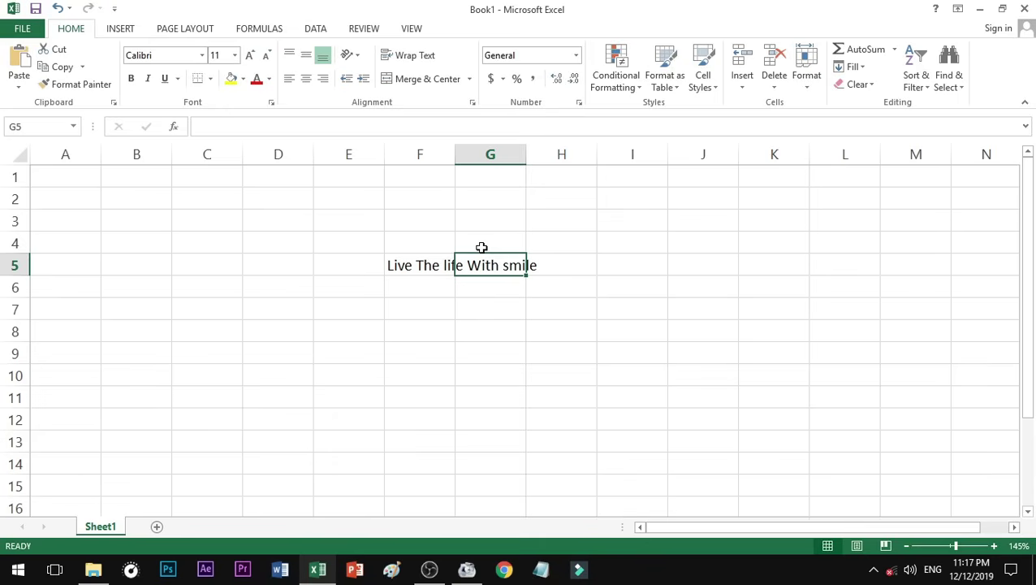
{"action": "type", "text": "100"}
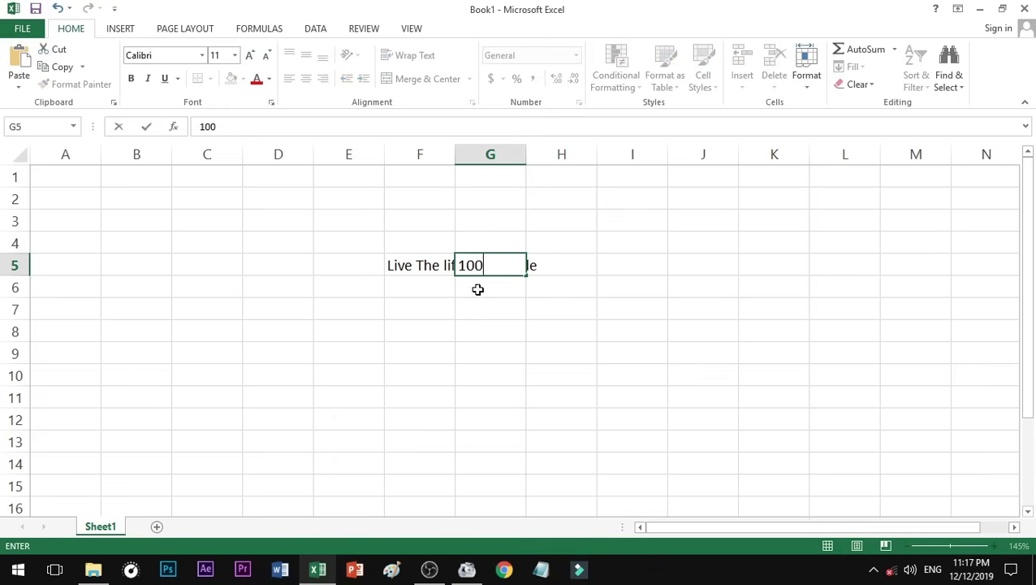
{"action": "left_click", "coordinate": [476, 286]}
{"action": "left_click", "coordinate": [419, 264]}
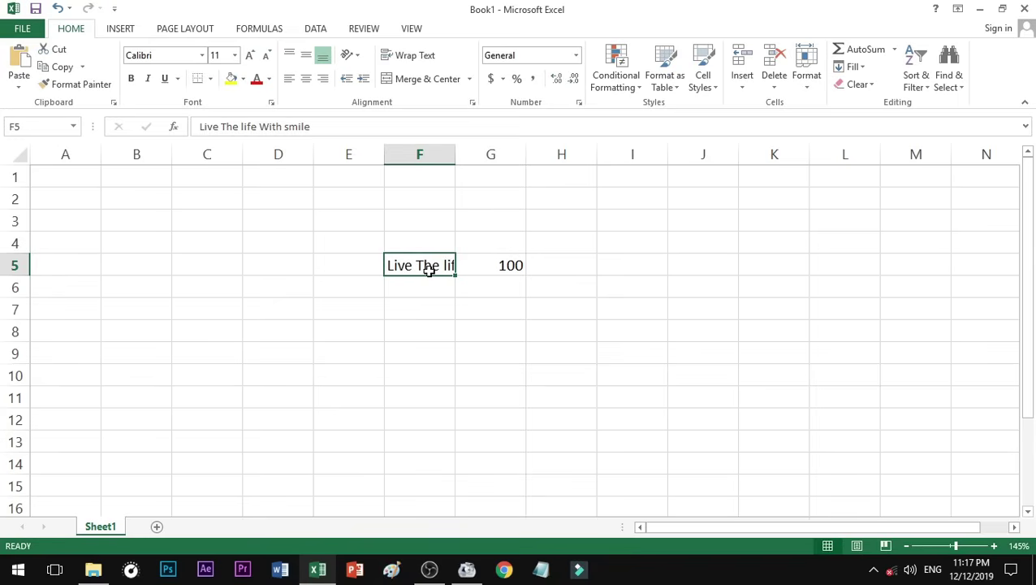
Alternate selecting column F, row 5 and cell F5.
{"action": "scroll", "coordinate": [429, 270], "scroll_direction": "up", "scroll_amount": 1, "text": "ctrl"}
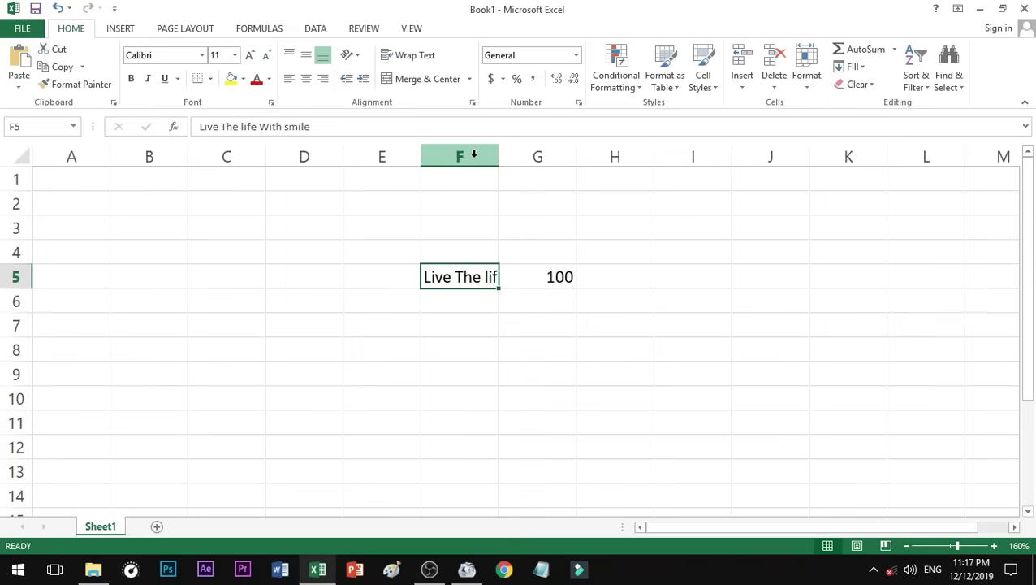
{"action": "left_click", "coordinate": [474, 153]}
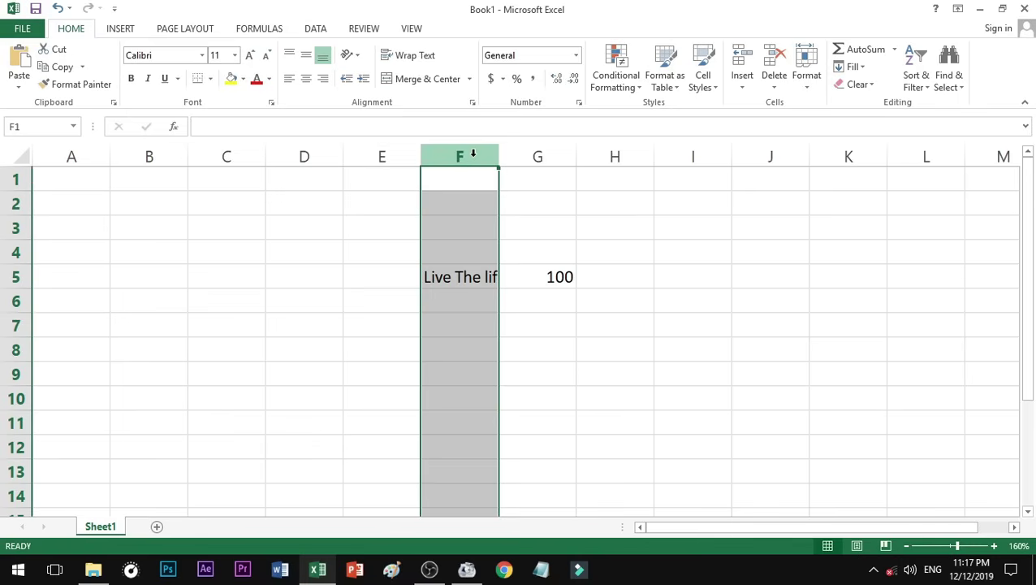
{"action": "left_click", "coordinate": [5, 276]}
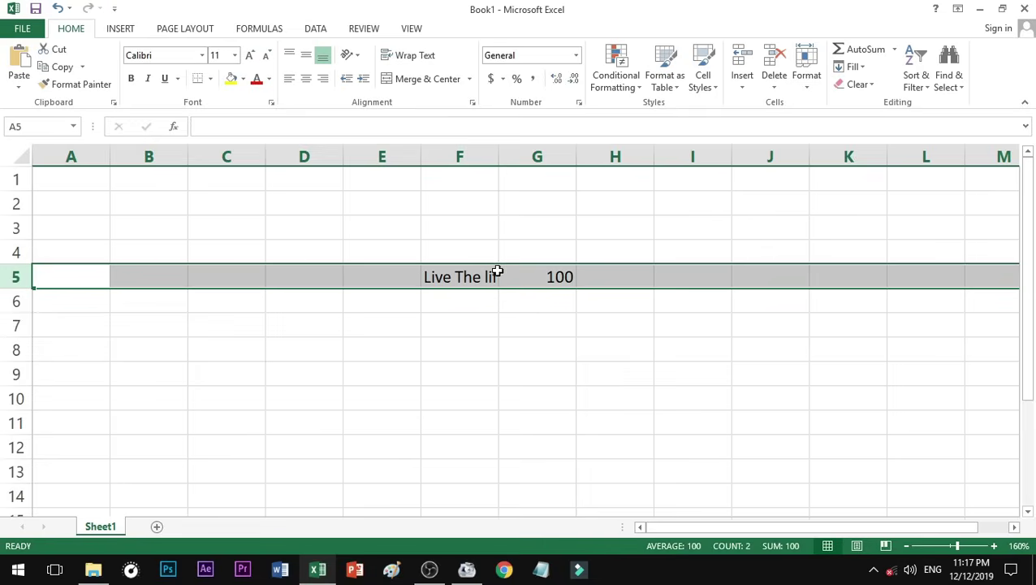
{"action": "left_click", "coordinate": [469, 276]}
{"action": "left_click", "coordinate": [468, 153]}
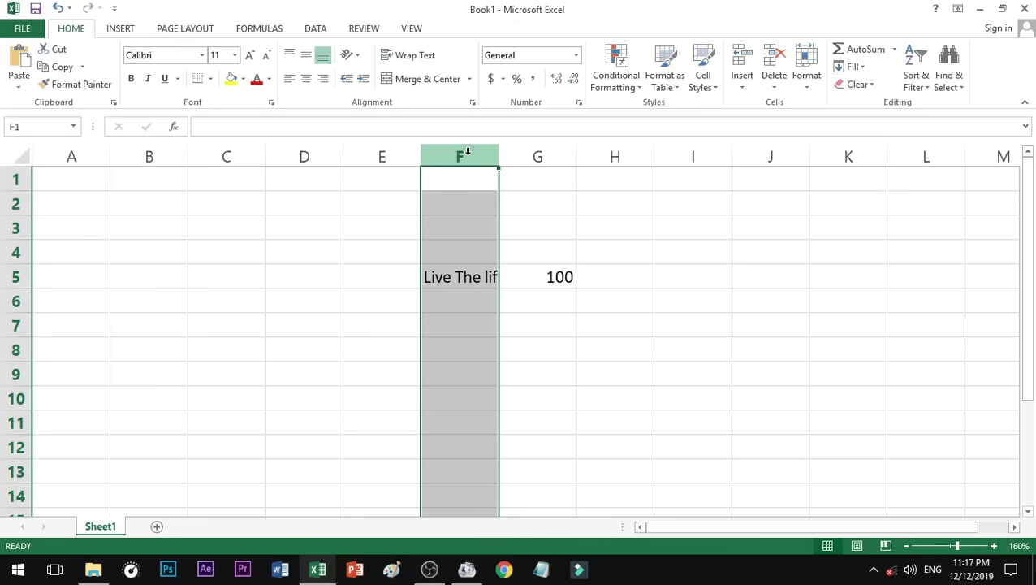
{"action": "left_click", "coordinate": [5, 276]}
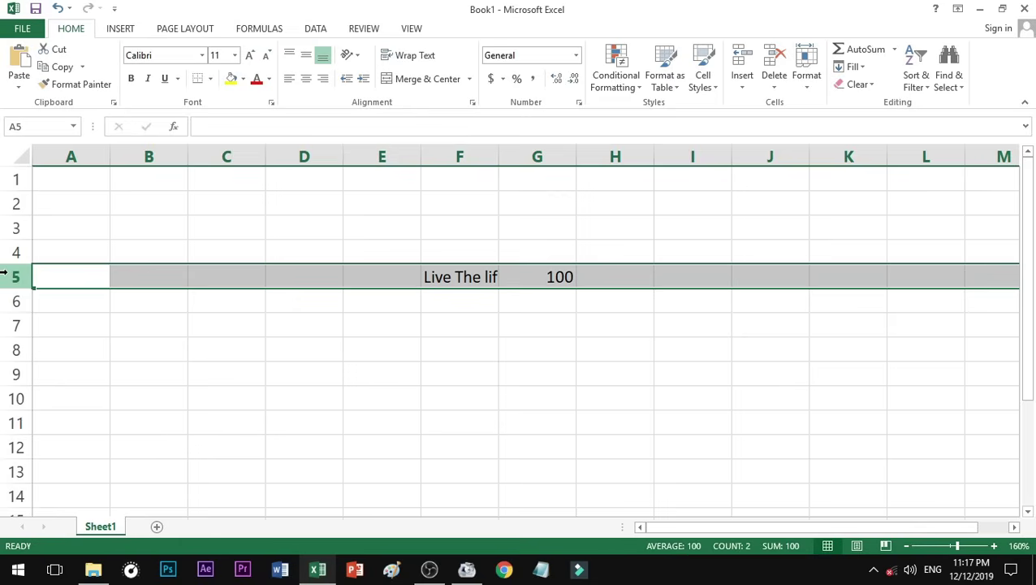
{"action": "left_click", "coordinate": [451, 276]}
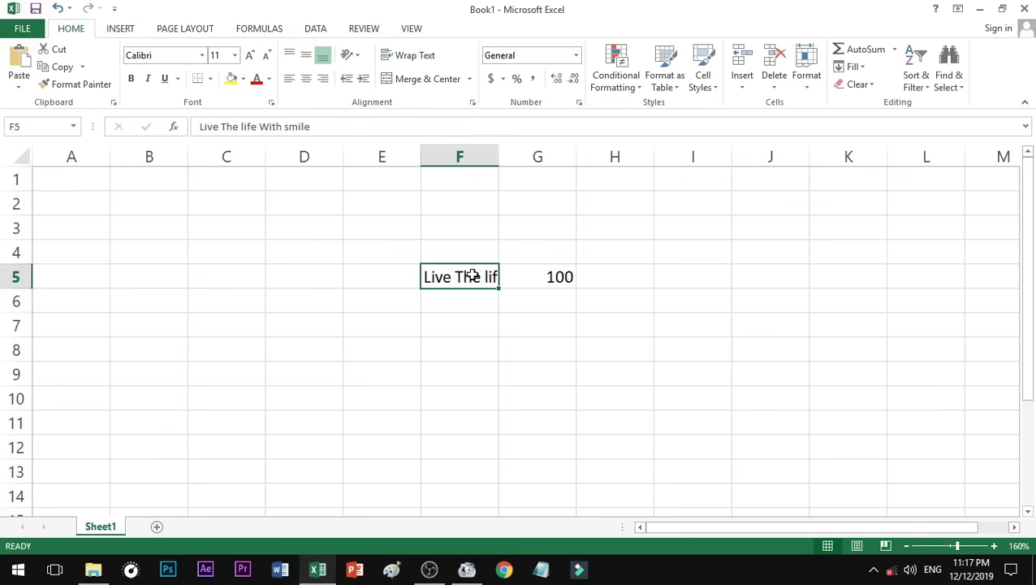
{"action": "left_click", "coordinate": [477, 157]}
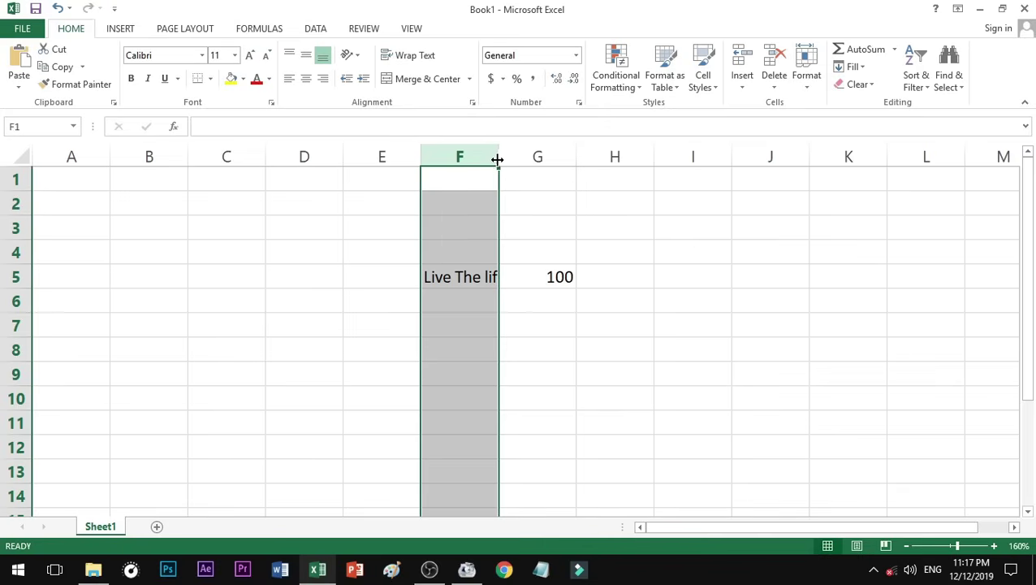
{"action": "left_click", "coordinate": [463, 272]}
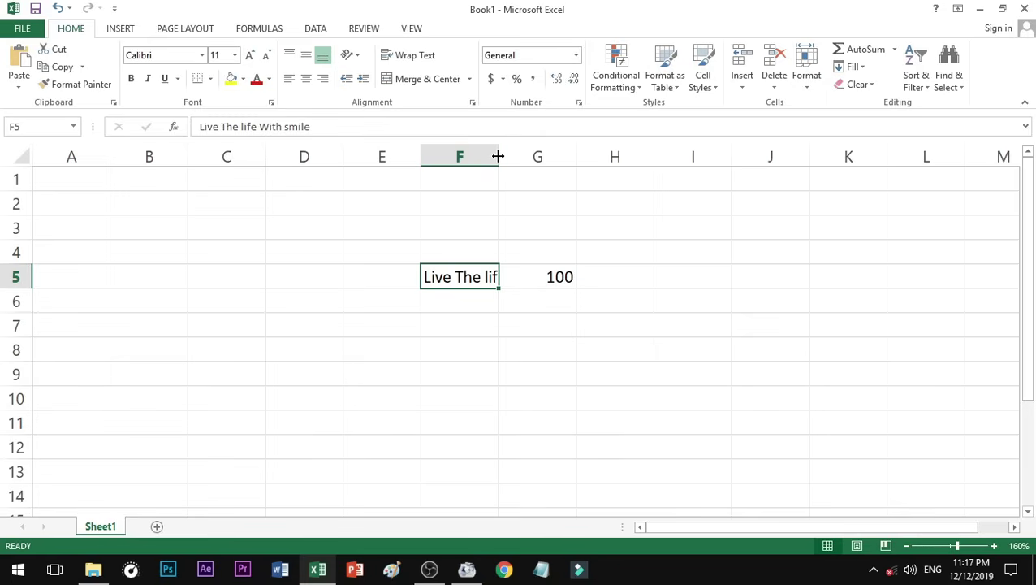
Widen column F to fit the full sentence, then undo the widening.
{"action": "left_click_drag", "start_coordinate": [497, 156], "coordinate": [655, 175]}
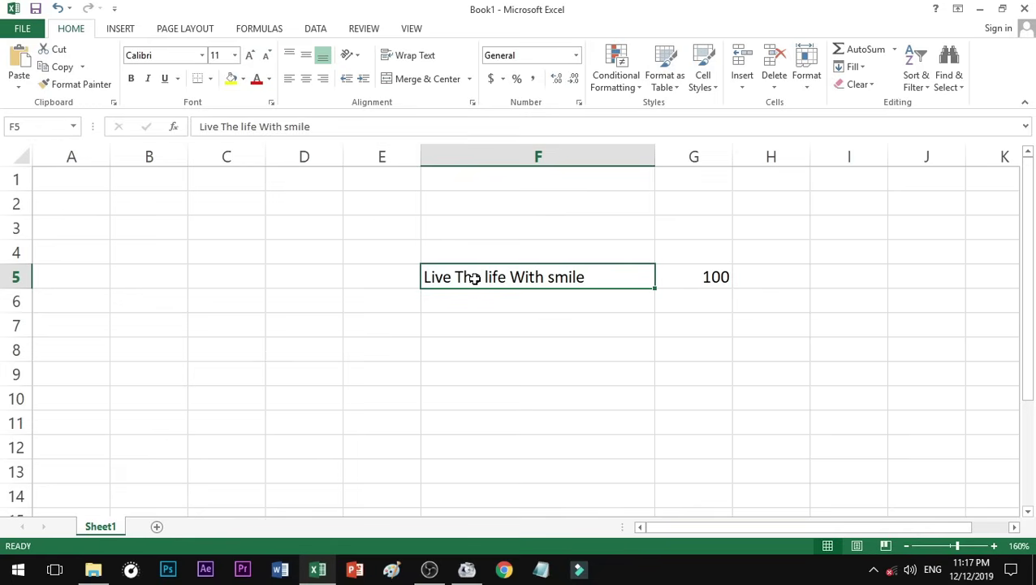
{"action": "left_click", "coordinate": [497, 317]}
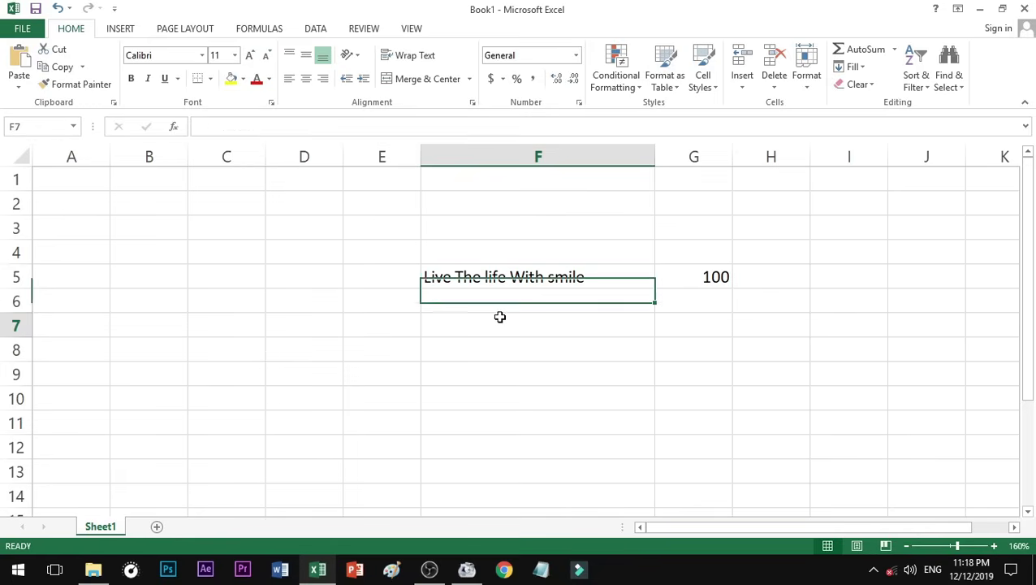
{"action": "left_click", "coordinate": [503, 276]}
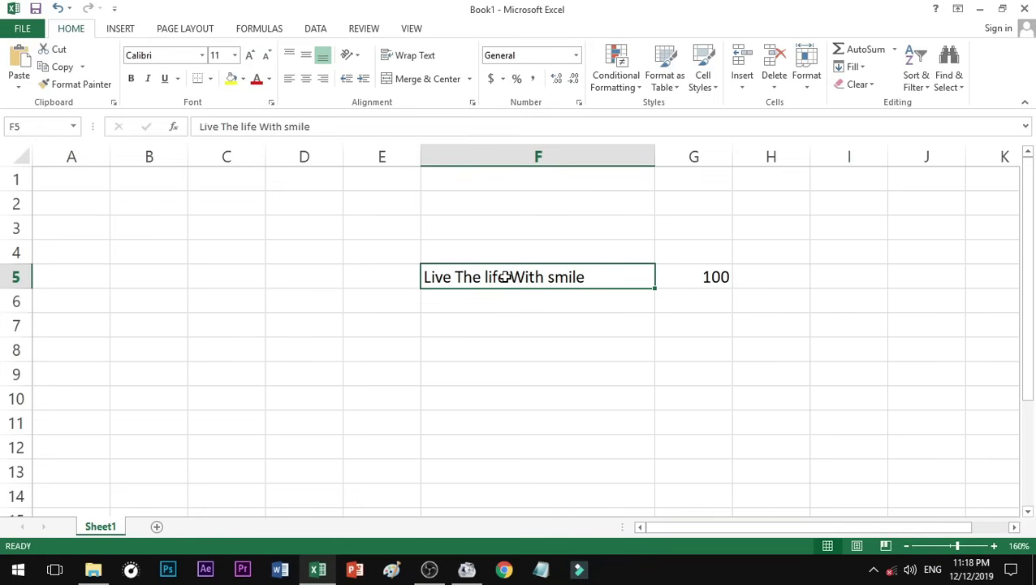
{"action": "left_click", "coordinate": [523, 155]}
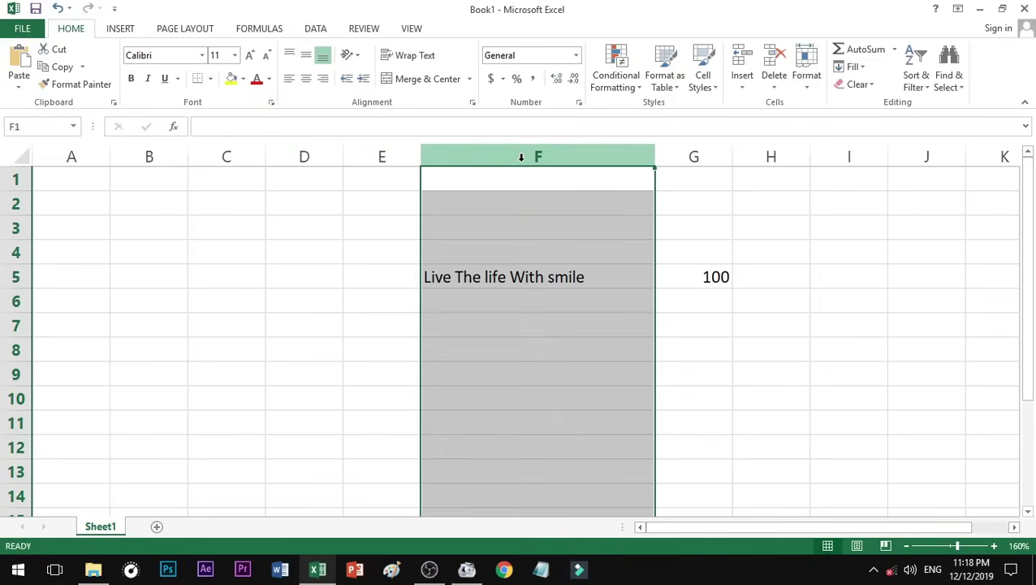
{"action": "left_click", "coordinate": [493, 276]}
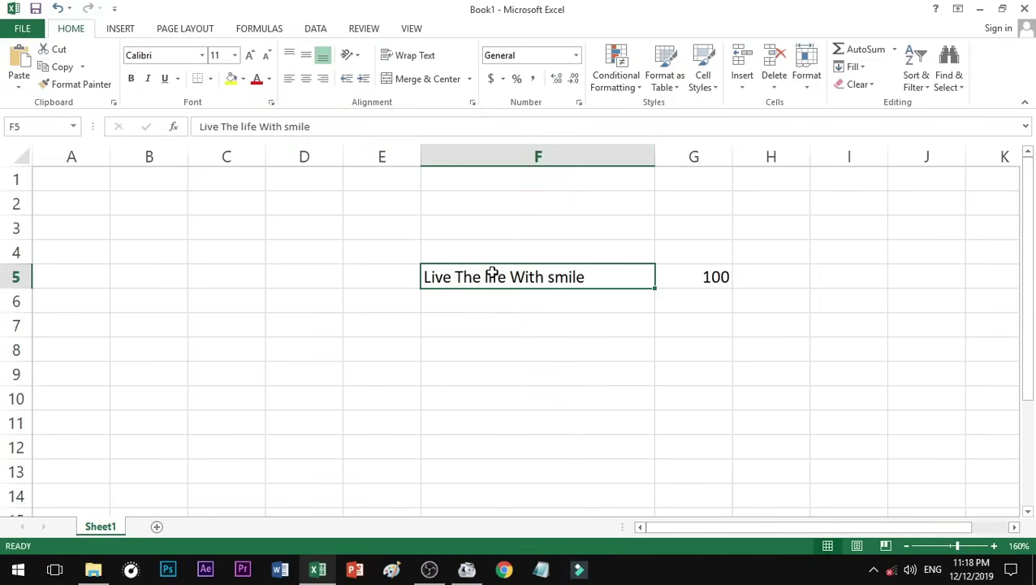
{"action": "key", "text": "ctrl+z"}
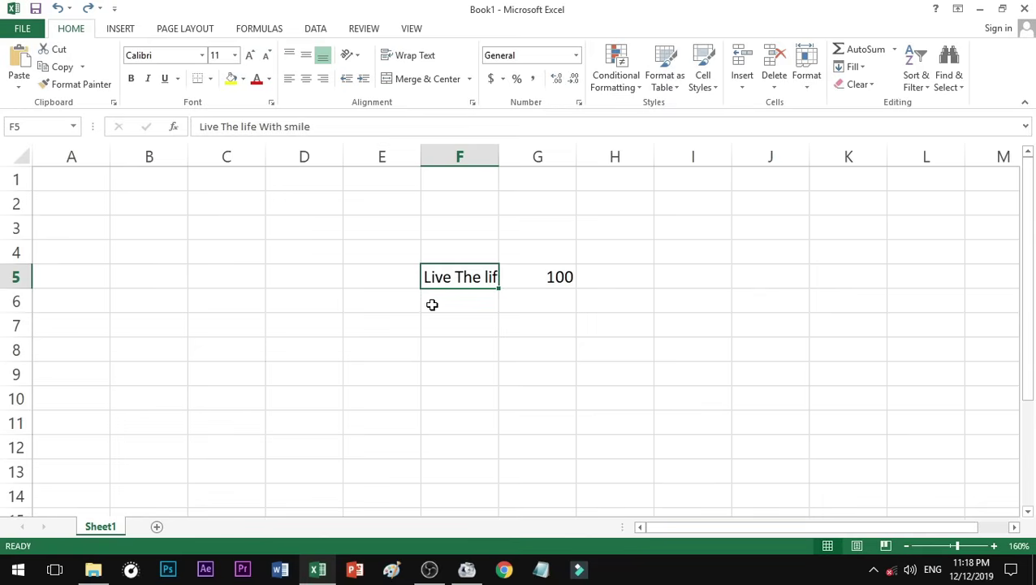
Make row 5 about 44 points tall, then undo the height change.
{"action": "left_click", "coordinate": [13, 278]}
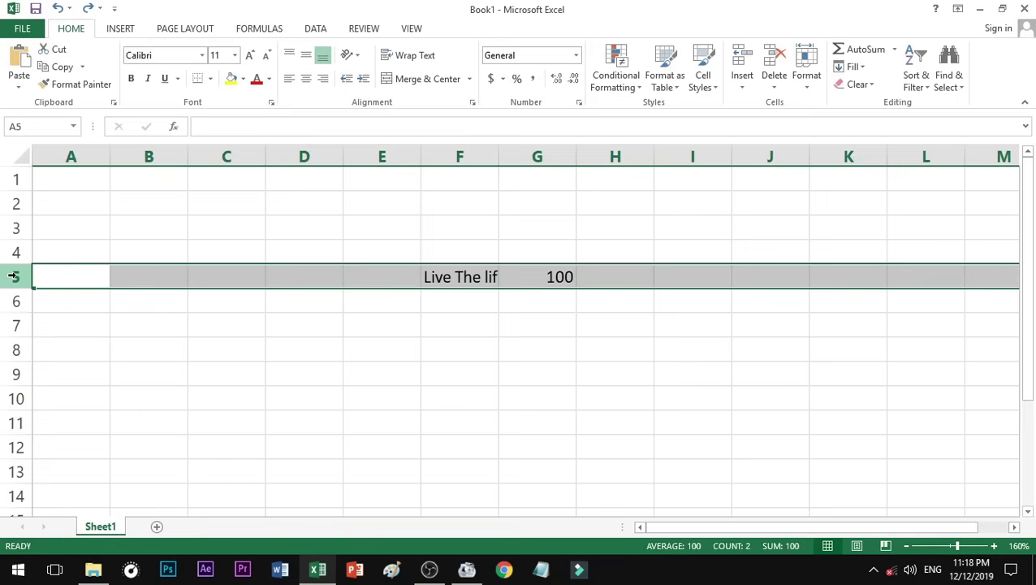
{"action": "left_click", "coordinate": [450, 275]}
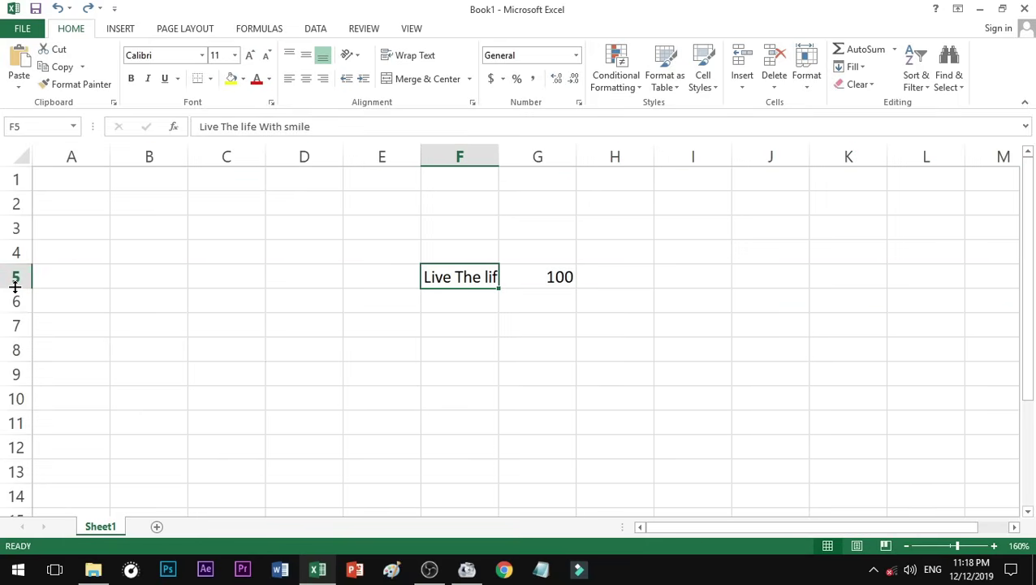
{"action": "left_click_drag", "start_coordinate": [15, 286], "coordinate": [21, 332]}
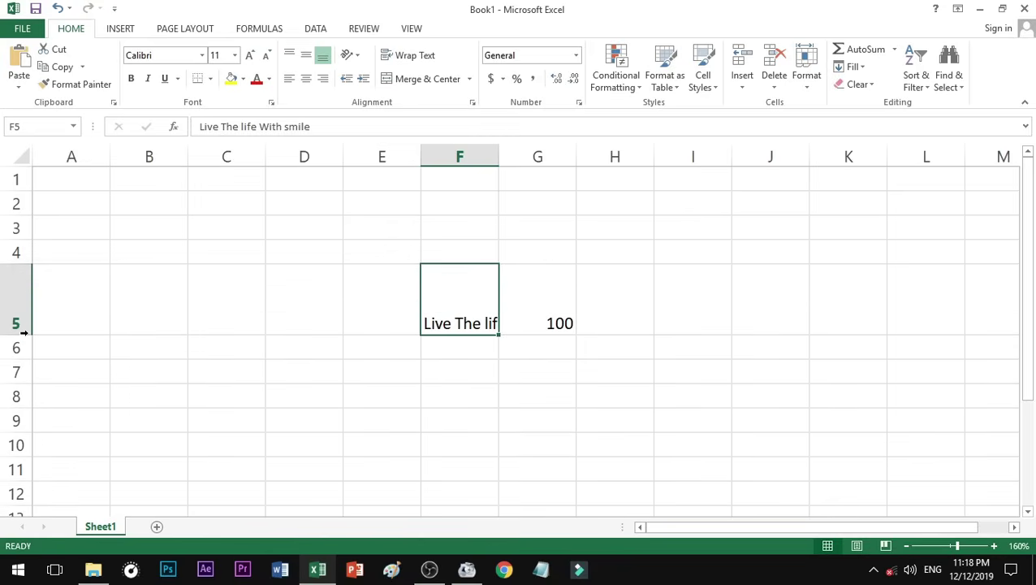
{"action": "key", "text": "ctrl+z"}
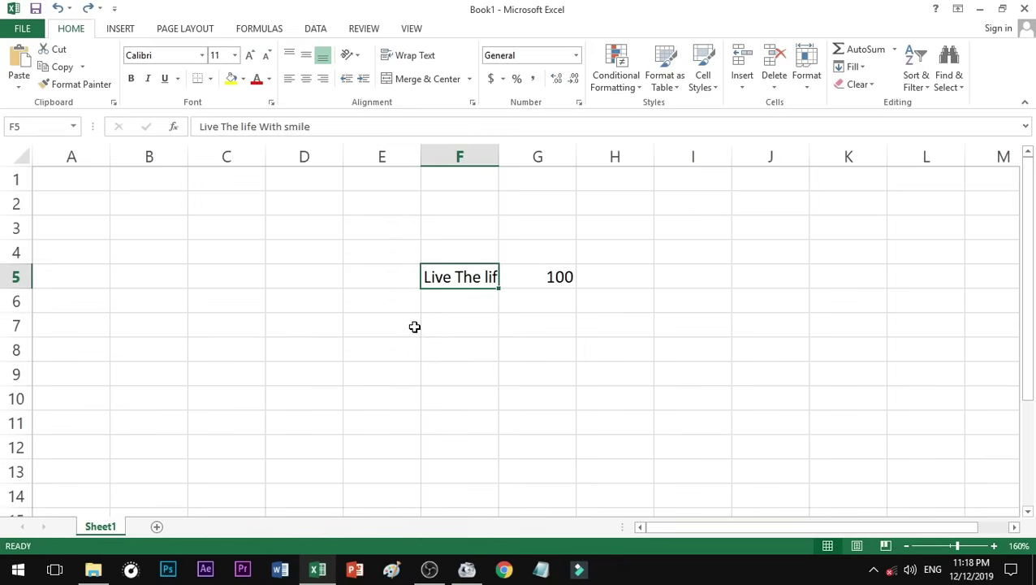
Turn on Wrap Text for F5 so the sentence spans three lines.
{"action": "left_click", "coordinate": [447, 297]}
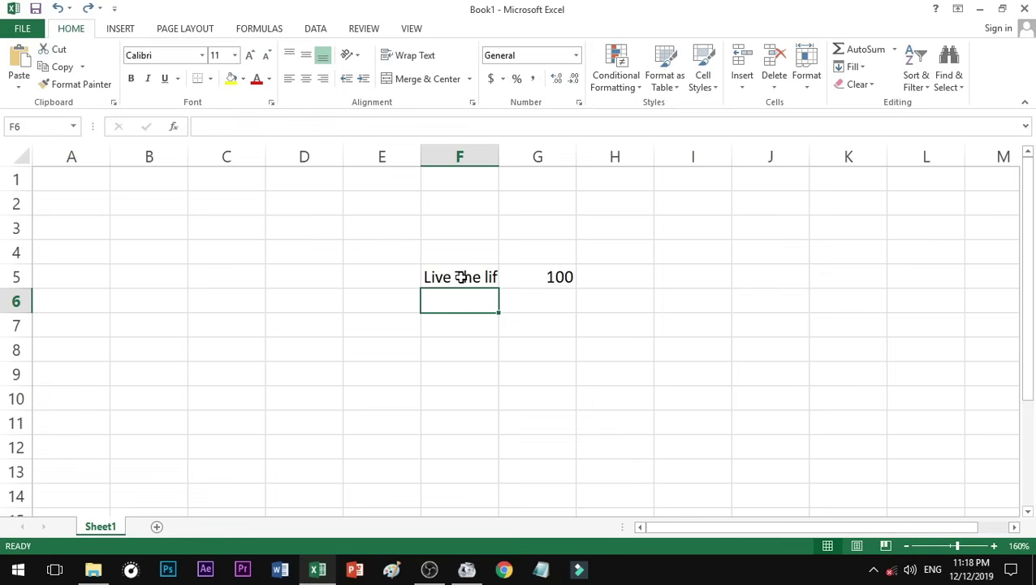
{"action": "left_click", "coordinate": [461, 277]}
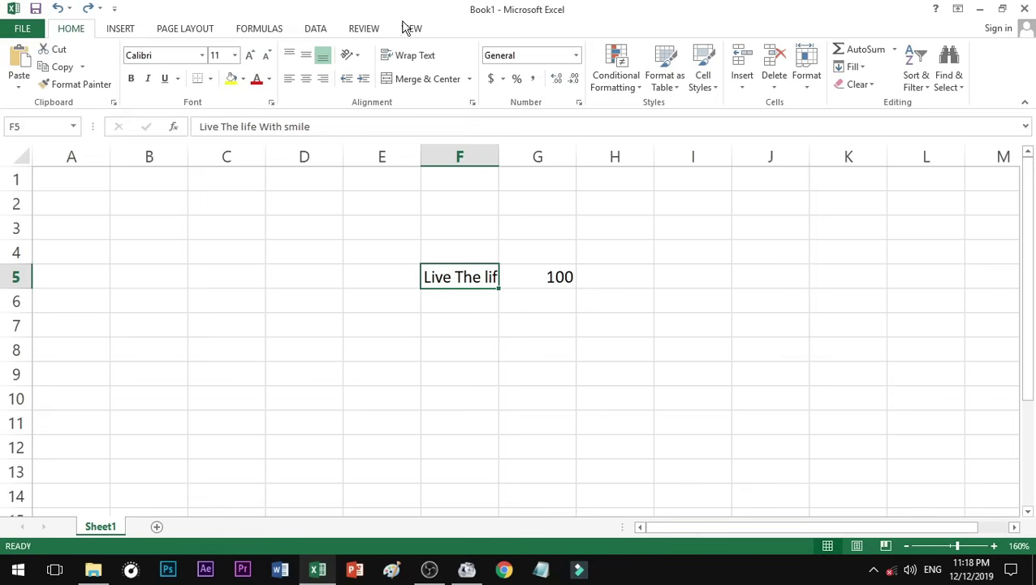
{"action": "left_click", "coordinate": [407, 64]}
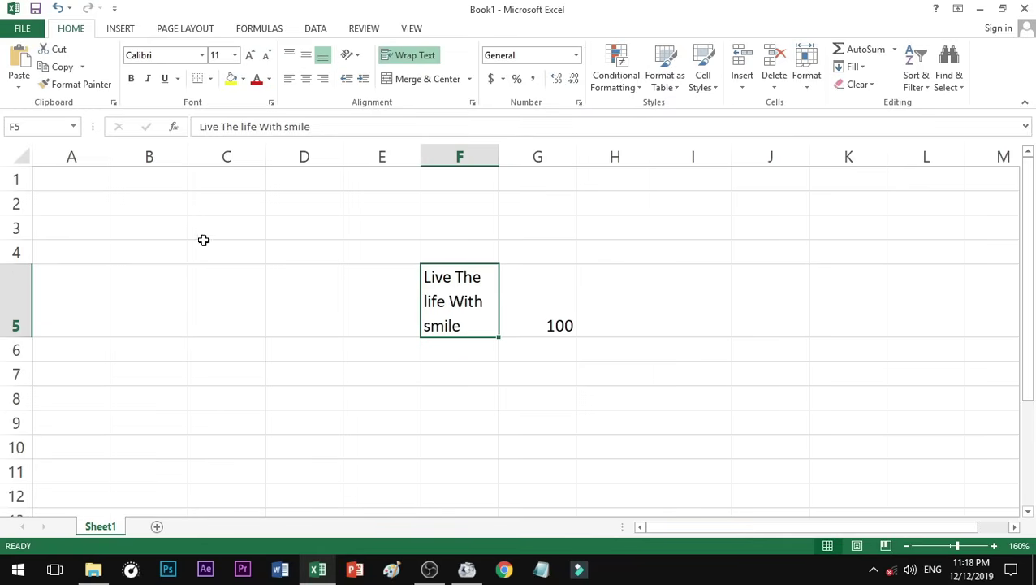
Enter 'Endless Knowledge' in B3, undo it twice, and reselect F5.
{"action": "left_click", "coordinate": [151, 227]}
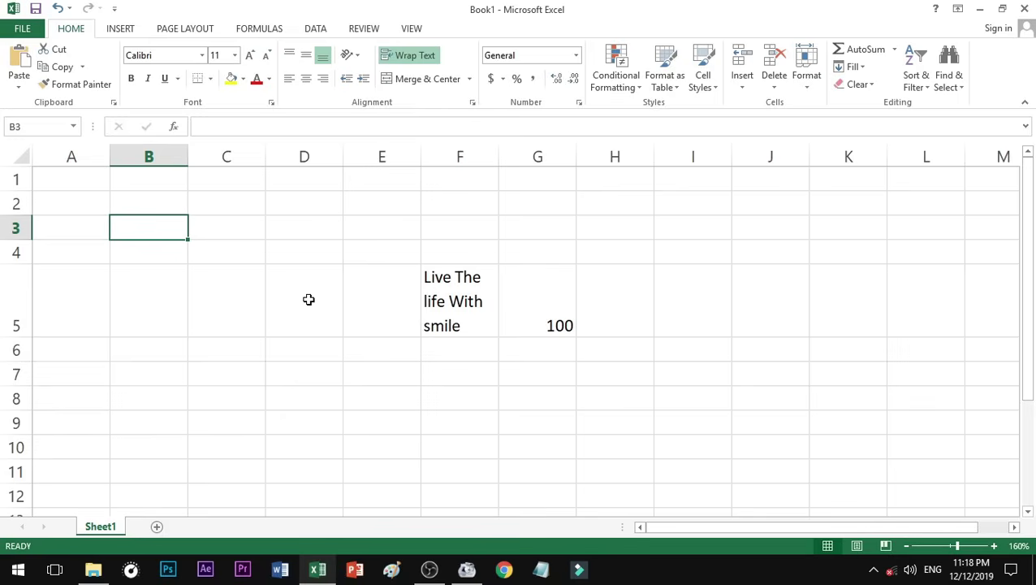
{"action": "type", "text": "Endless "}
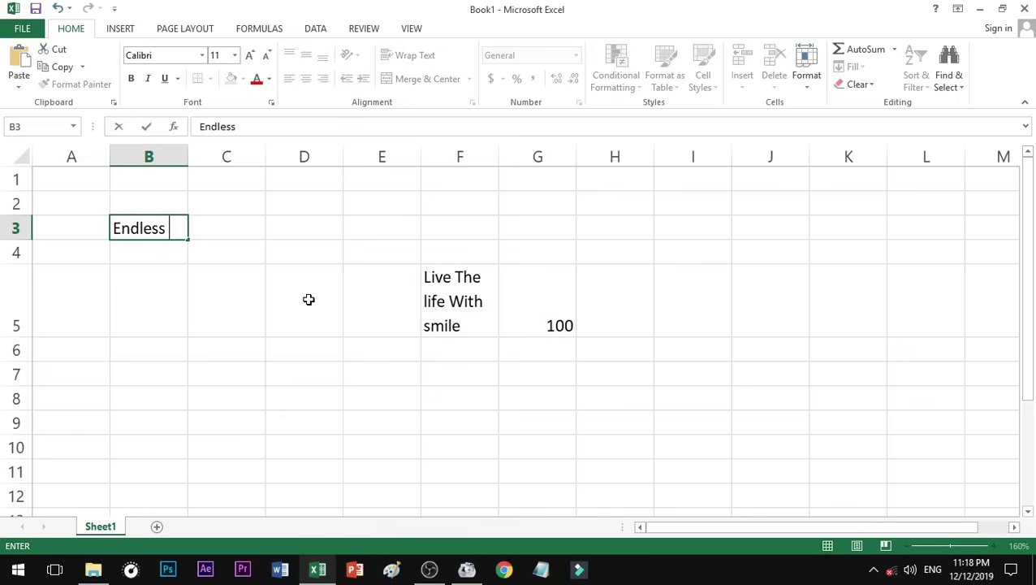
{"action": "type", "text": "Know"}
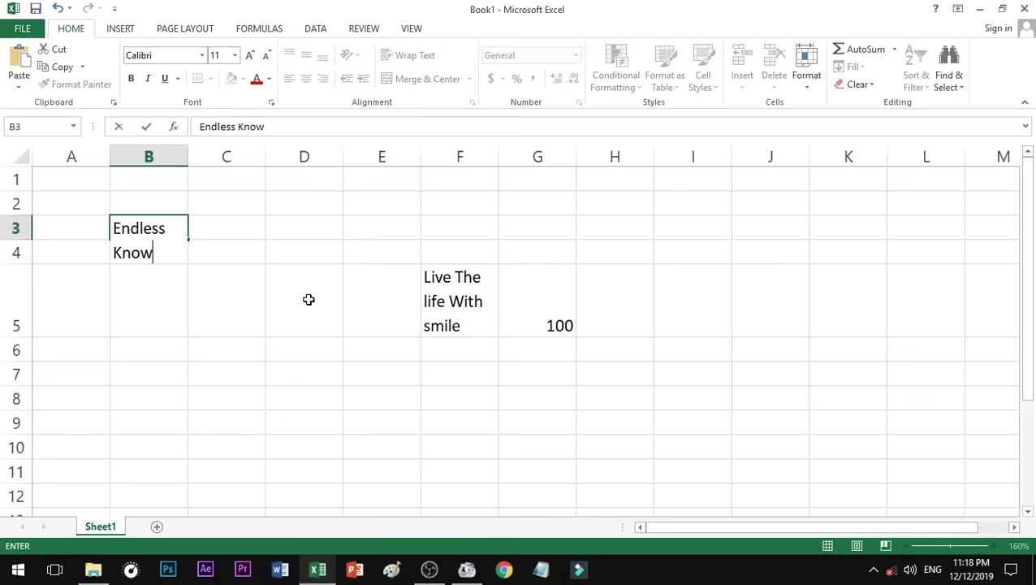
{"action": "type", "text": "ledge"}
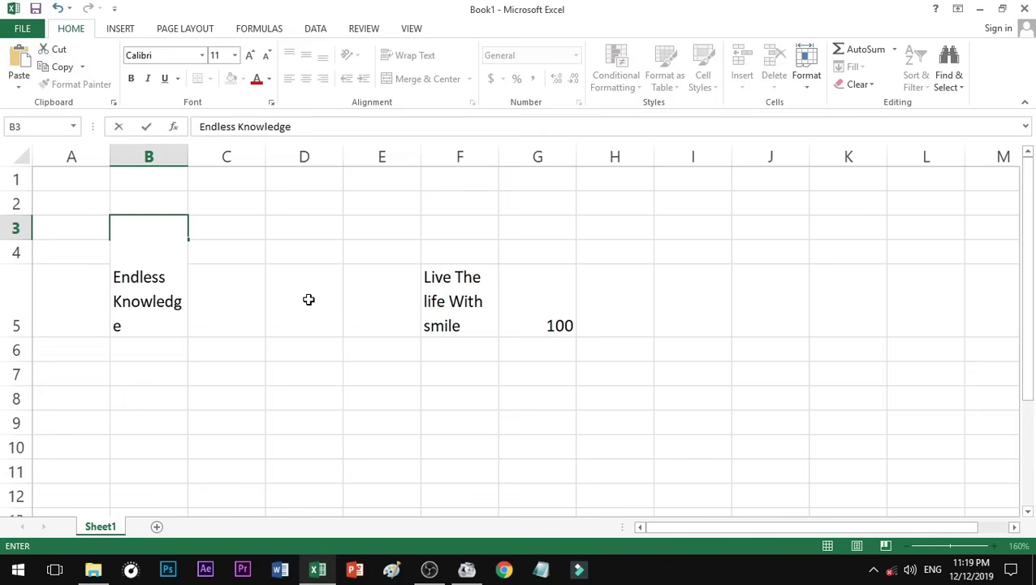
{"action": "key", "text": "Return"}
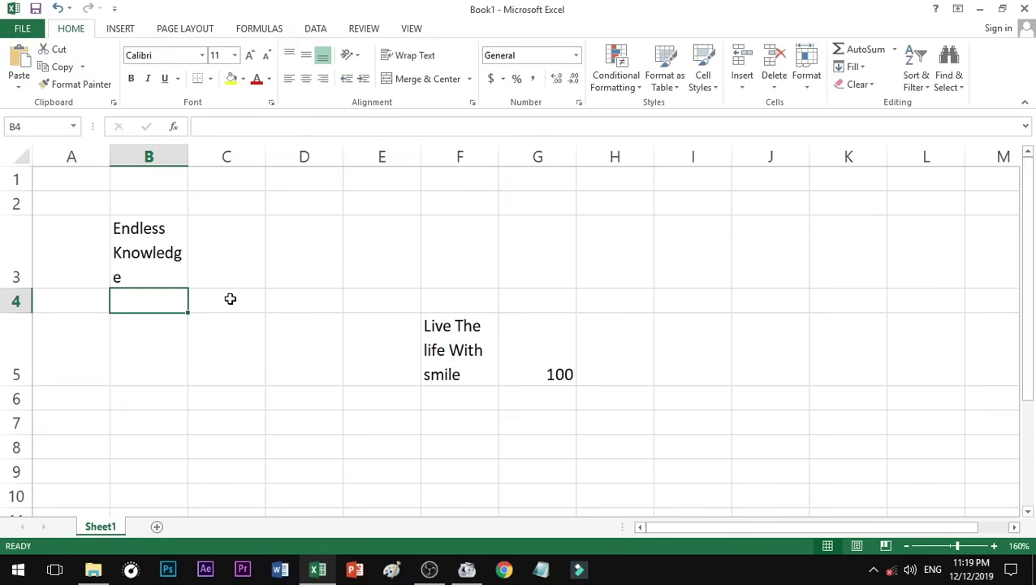
{"action": "key", "text": "ctrl+z"}
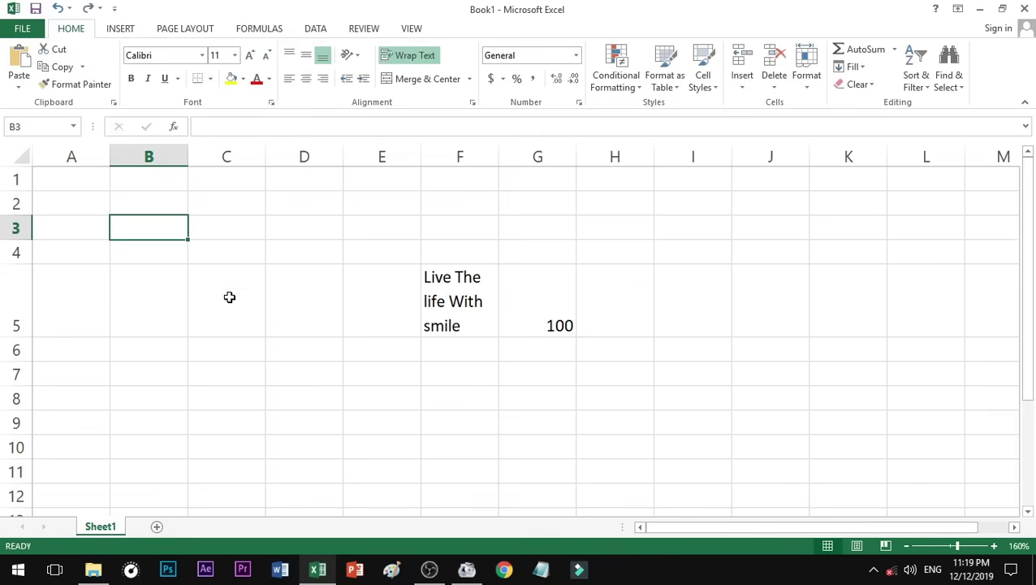
{"action": "key", "text": "ctrl+z"}
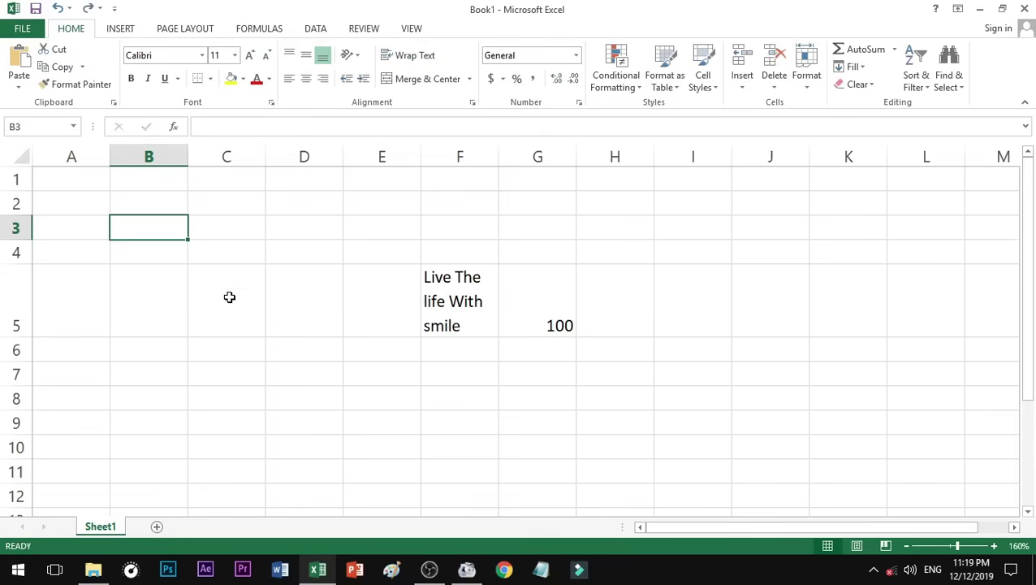
{"action": "left_click", "coordinate": [463, 301]}
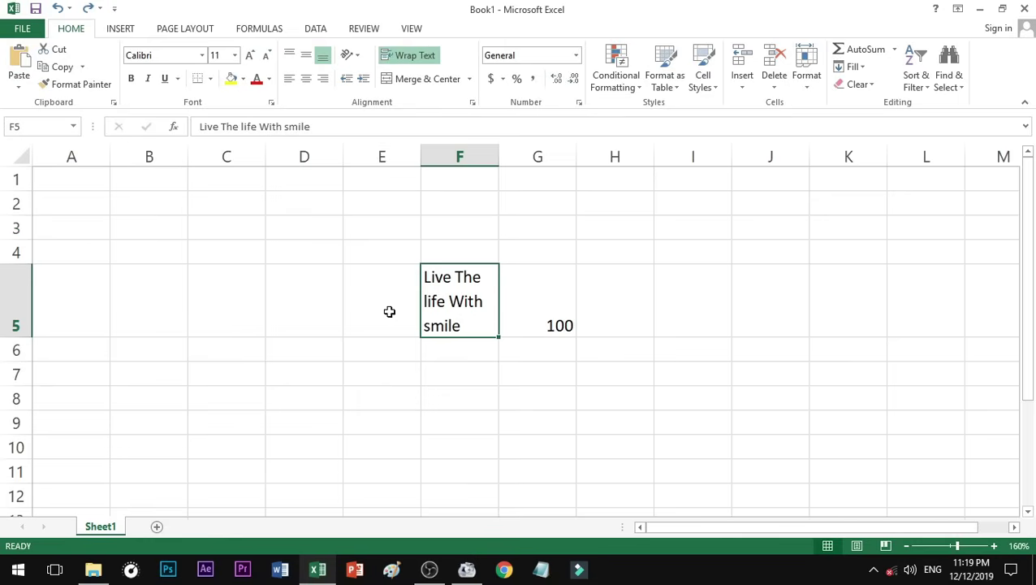
Turn off Wrap Text for F5.
{"action": "left_click", "coordinate": [8, 294]}
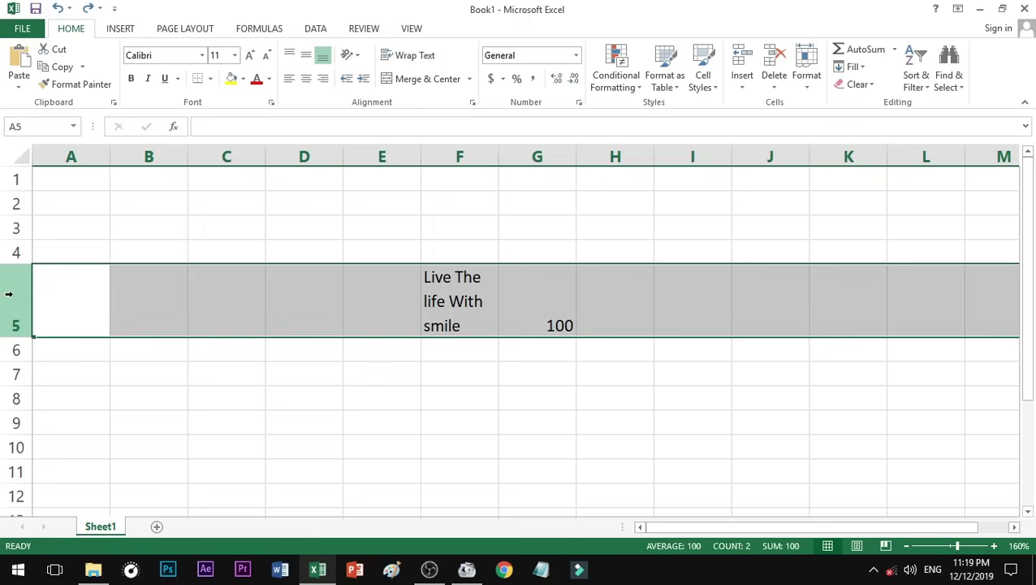
{"action": "left_click", "coordinate": [458, 298]}
{"action": "left_click", "coordinate": [416, 57]}
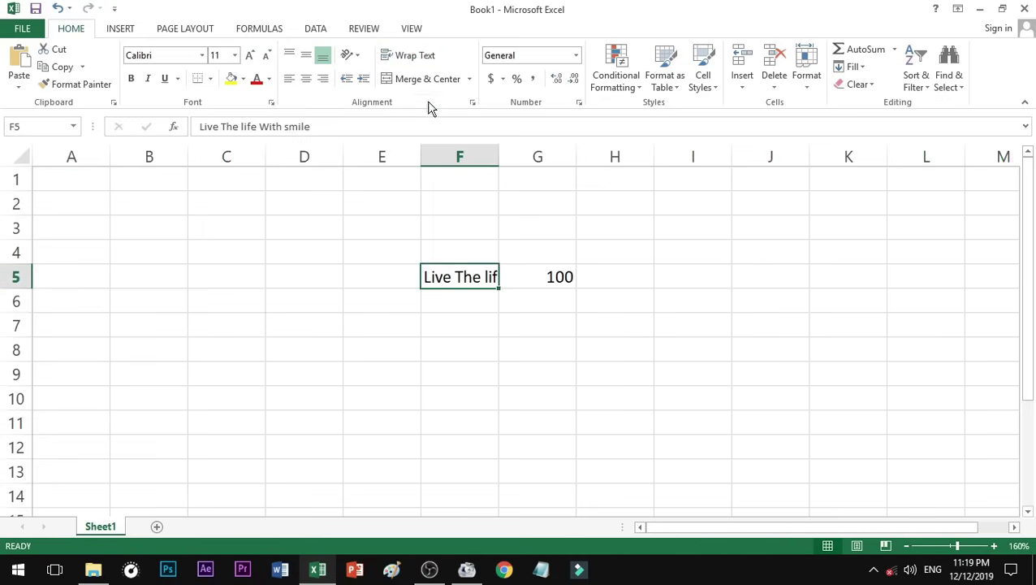
{"action": "left_click", "coordinate": [467, 300]}
{"action": "left_click", "coordinate": [468, 276]}
Select the range D5:F5 for merging.
{"action": "left_click_drag", "start_coordinate": [440, 277], "coordinate": [276, 275]}
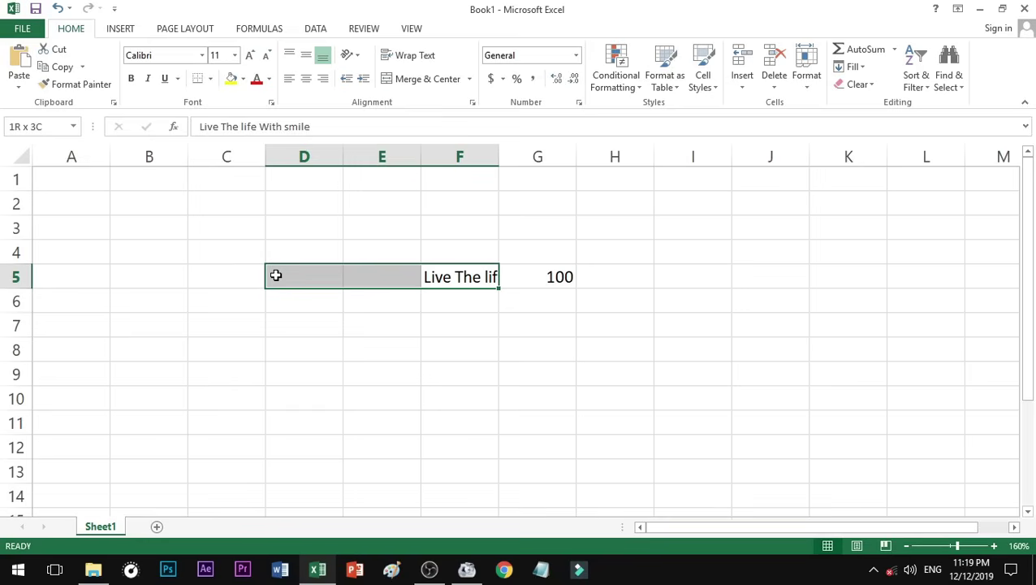
{"action": "left_click", "coordinate": [430, 294]}
{"action": "left_click", "coordinate": [461, 277]}
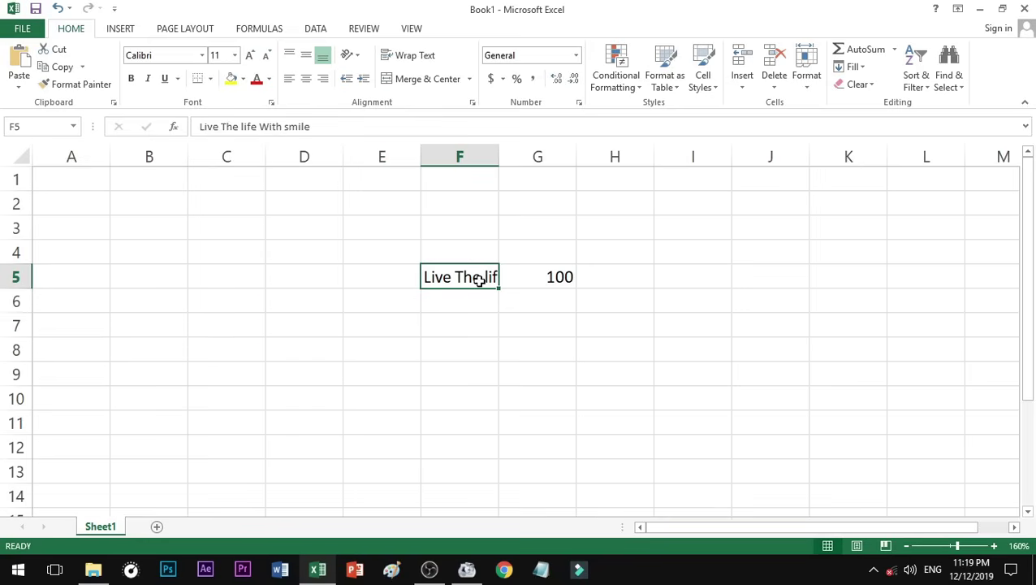
{"action": "left_click_drag", "start_coordinate": [479, 277], "coordinate": [305, 268]}
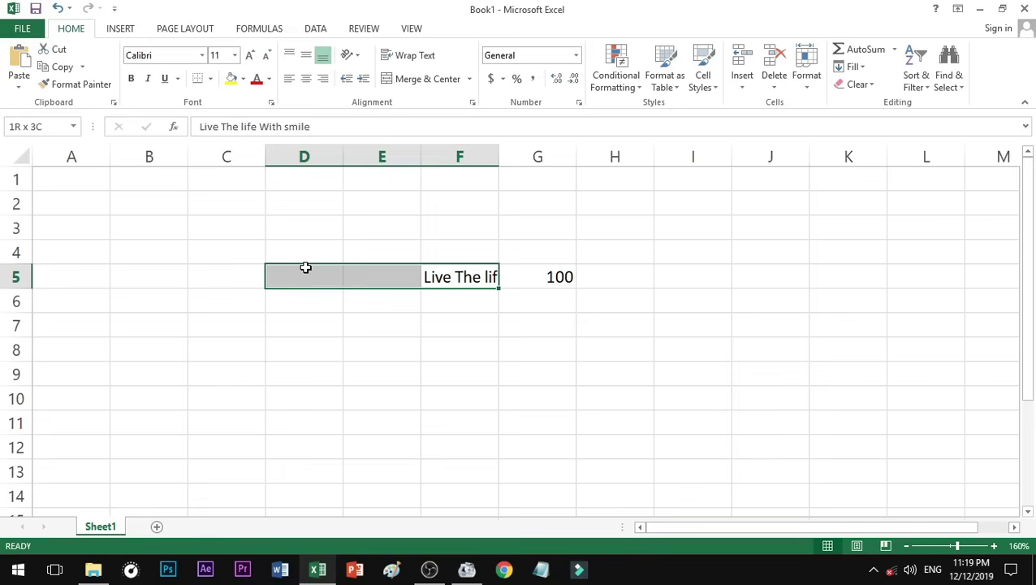
{"action": "left_click", "coordinate": [324, 297]}
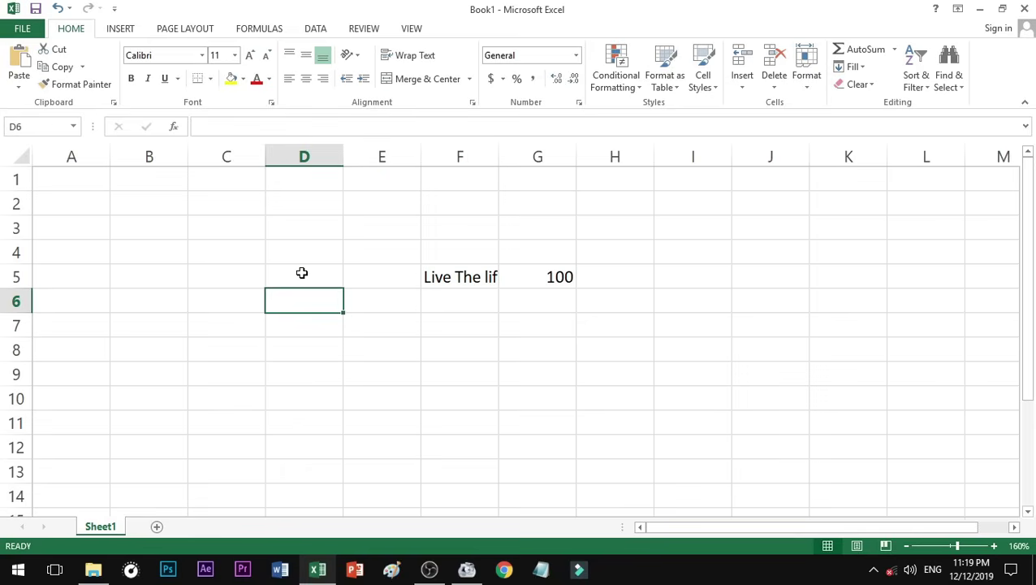
{"action": "left_click", "coordinate": [452, 276]}
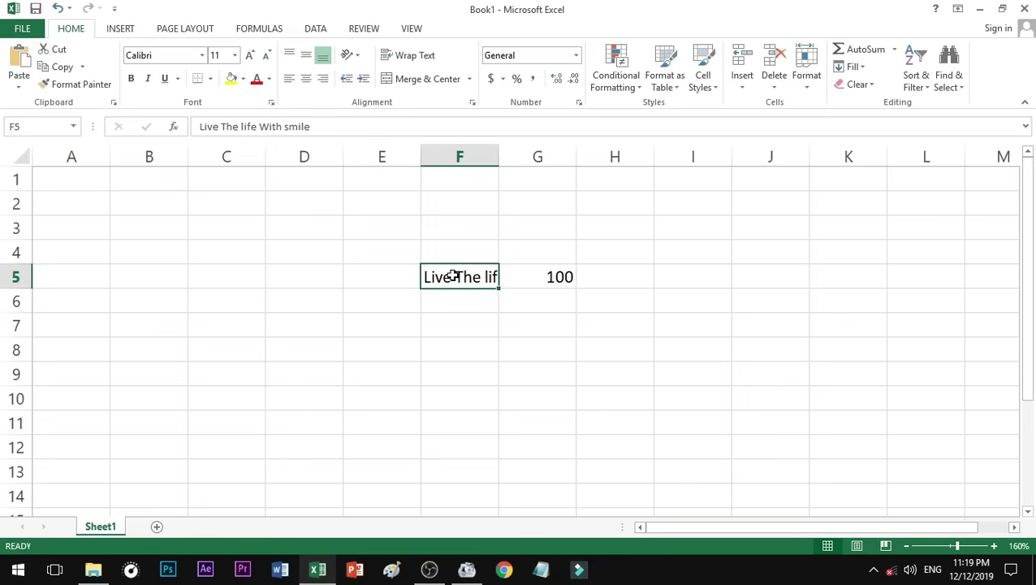
{"action": "left_click_drag", "start_coordinate": [453, 276], "coordinate": [315, 274]}
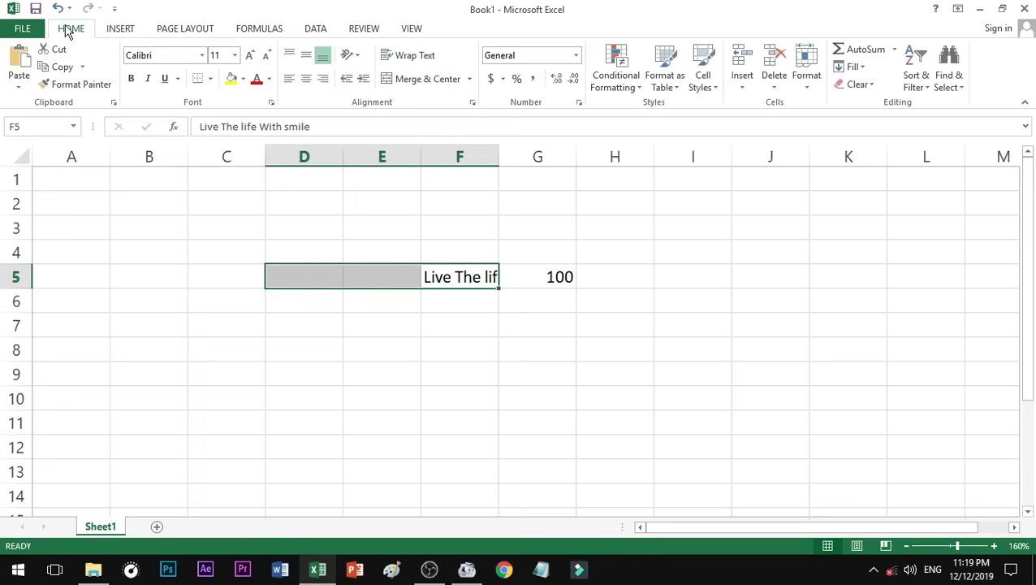
Apply Merge & Center to D5:F5.
{"action": "left_click", "coordinate": [429, 79]}
{"action": "left_click", "coordinate": [354, 299]}
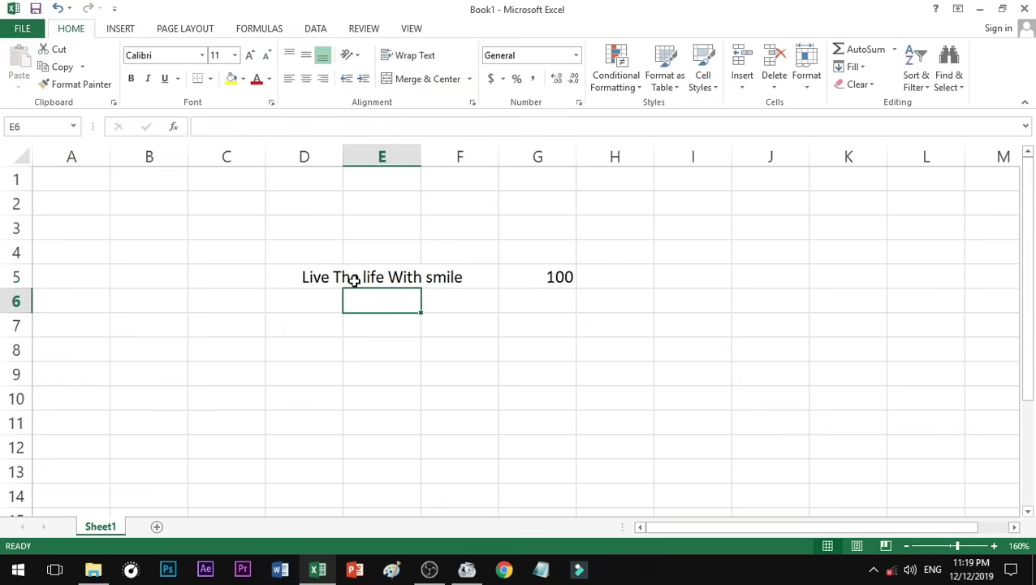
{"action": "left_click", "coordinate": [355, 280]}
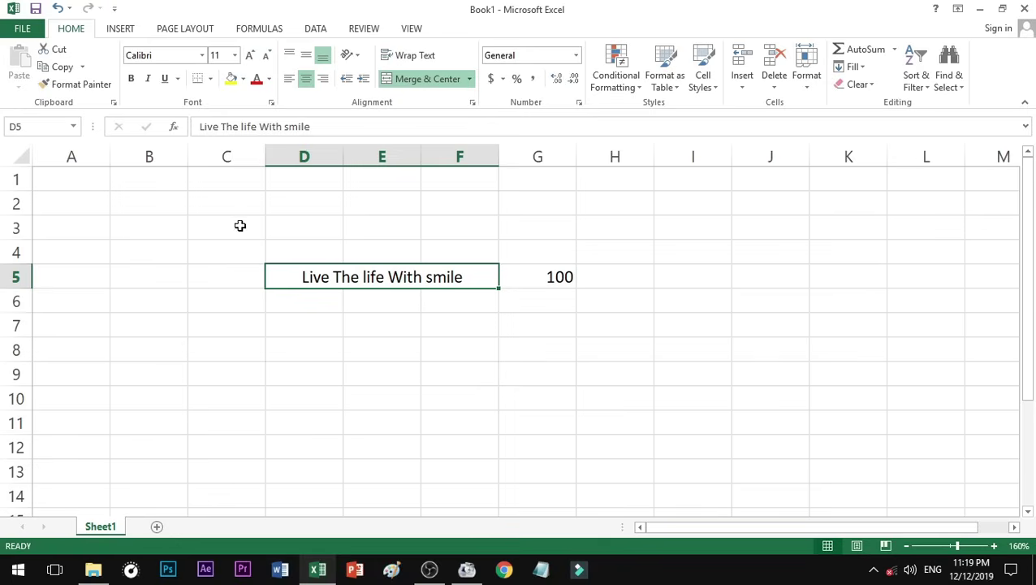
Select B2:H10, the merged cell, row 5, column G, then the merged cell again.
{"action": "mouse_move", "coordinate": [158, 203]}
{"action": "left_mouse_down"}
{"action": "mouse_move", "coordinate": [273, 231]}
{"action": "mouse_move", "coordinate": [534, 328]}
{"action": "mouse_move", "coordinate": [641, 399]}
{"action": "left_mouse_up"}
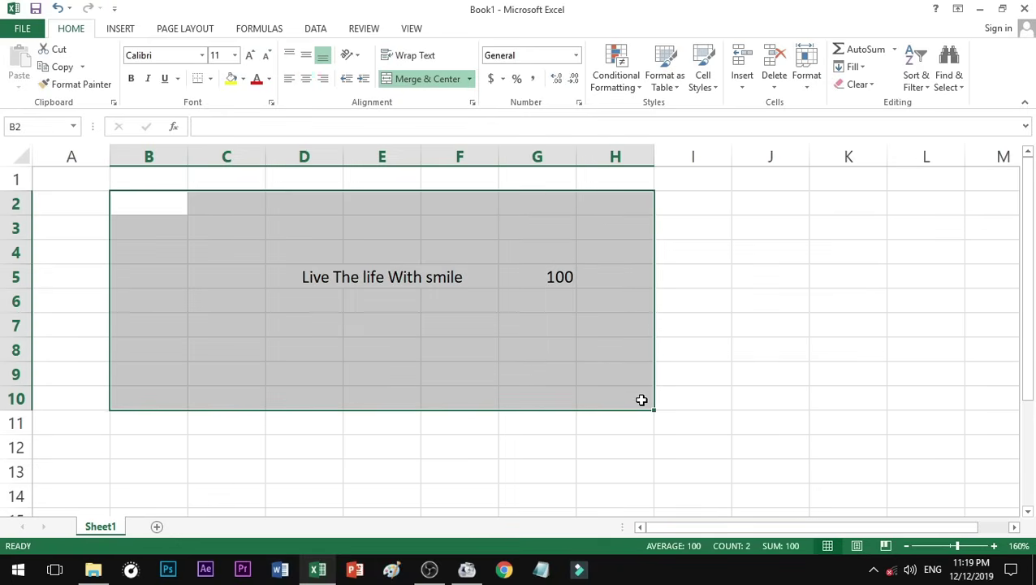
{"action": "left_click", "coordinate": [382, 279]}
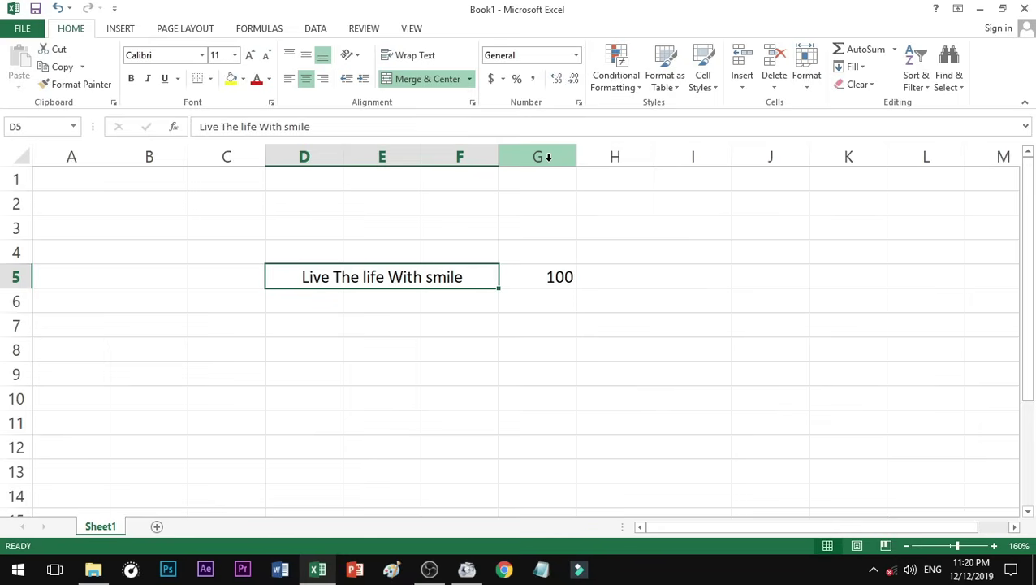
{"action": "left_click", "coordinate": [17, 276]}
{"action": "left_click", "coordinate": [546, 156]}
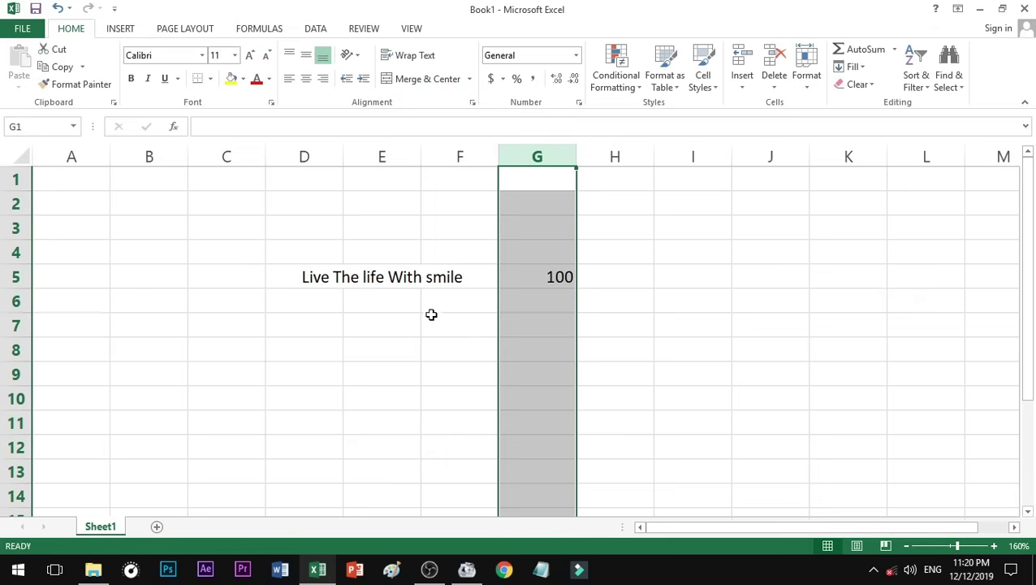
{"action": "left_click", "coordinate": [401, 278]}
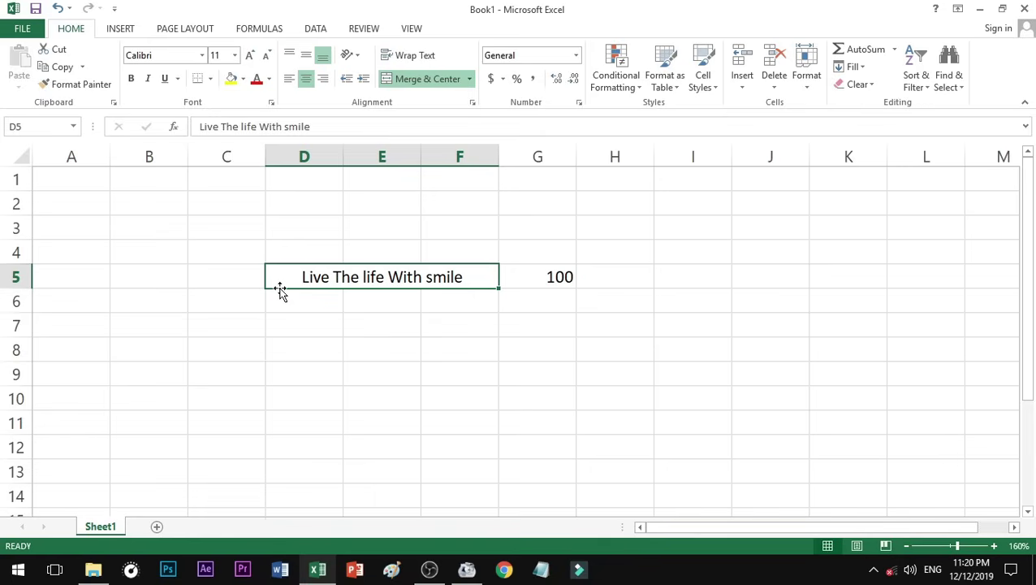
Move the merged sentence to row 7, then A7:C7, and finally to I4:K4.
{"action": "scroll", "coordinate": [280, 290], "scroll_direction": "up", "scroll_amount": 3}
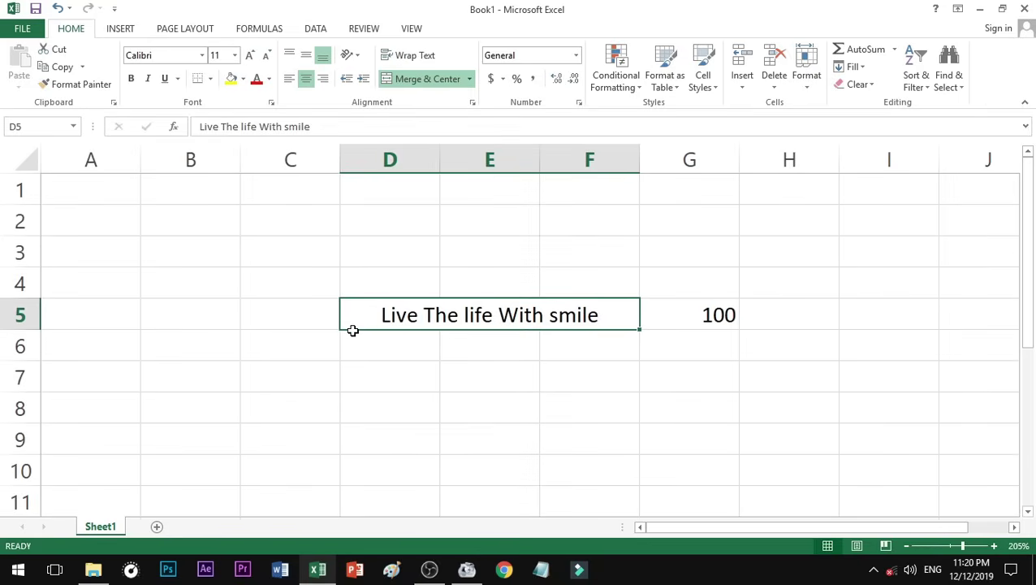
{"action": "left_click_drag", "start_coordinate": [354, 333], "coordinate": [183, 398]}
{"action": "left_click", "coordinate": [754, 381]}
{"action": "left_click_drag", "start_coordinate": [751, 392], "coordinate": [185, 392]}
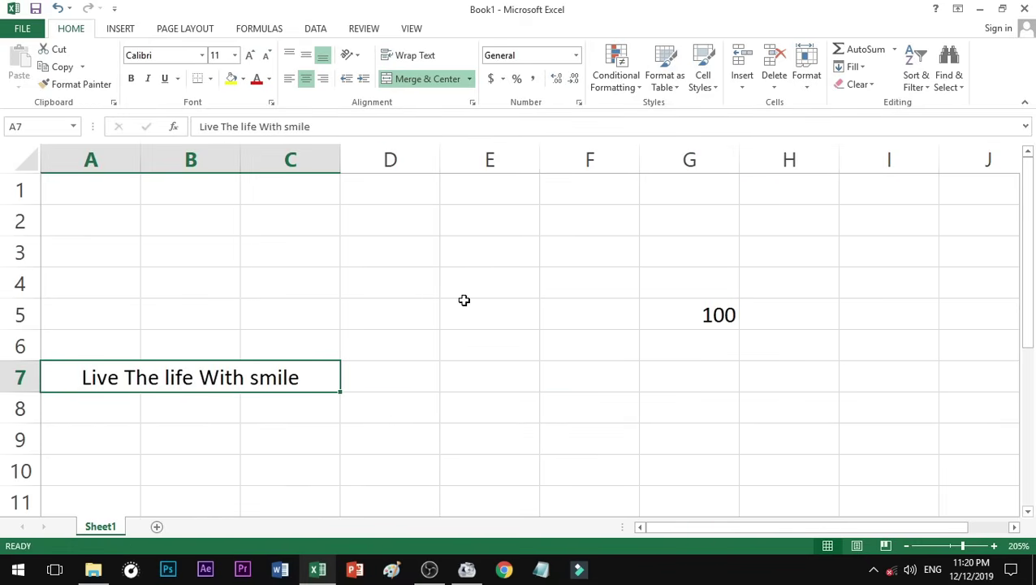
{"action": "scroll", "coordinate": [463, 298], "scroll_direction": "down", "scroll_amount": 3, "text": "ctrl"}
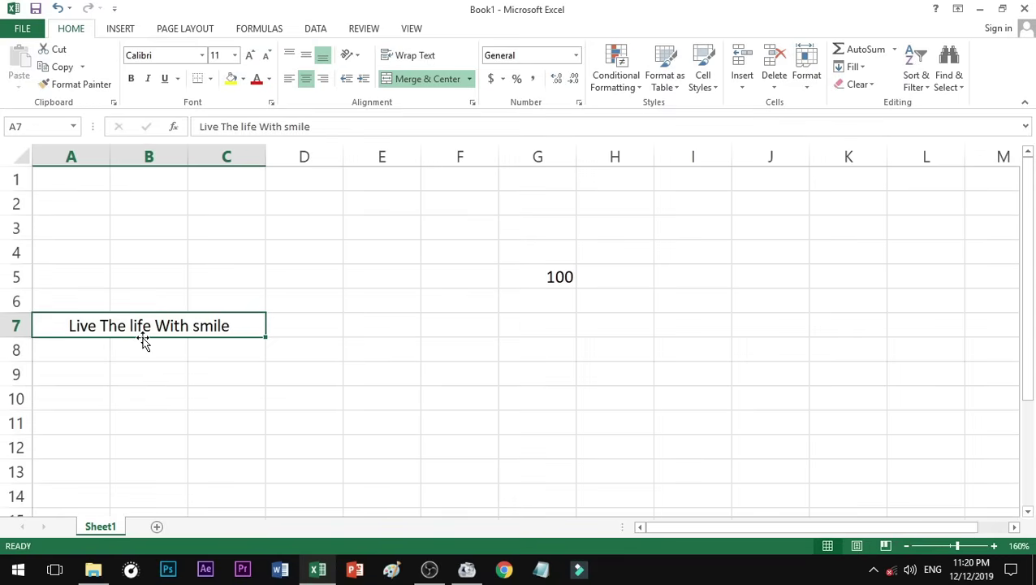
{"action": "left_click_drag", "start_coordinate": [144, 340], "coordinate": [785, 261]}
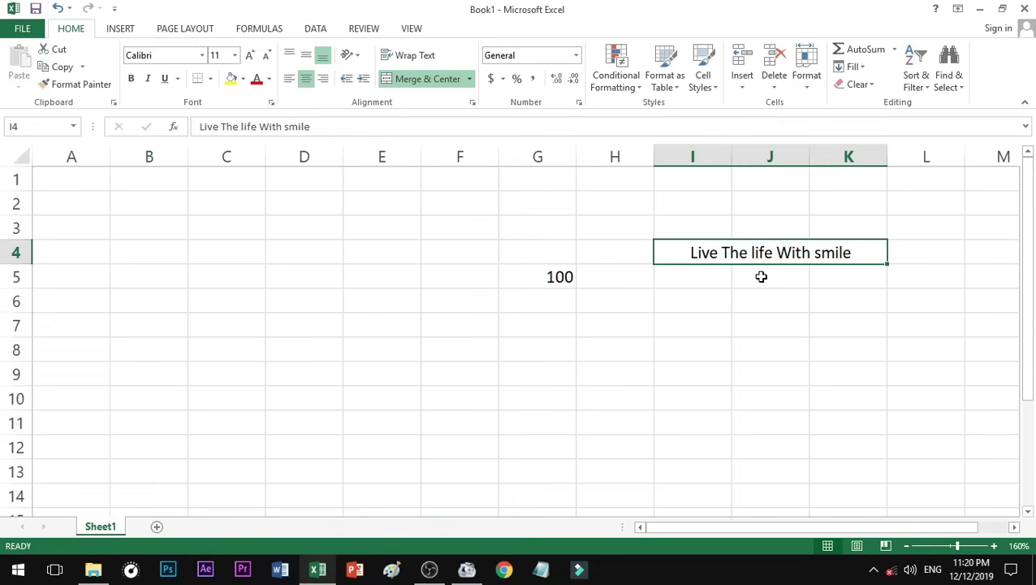
Move 100 from G5 to E4, then overwrite it with 1.
{"action": "left_click", "coordinate": [552, 278]}
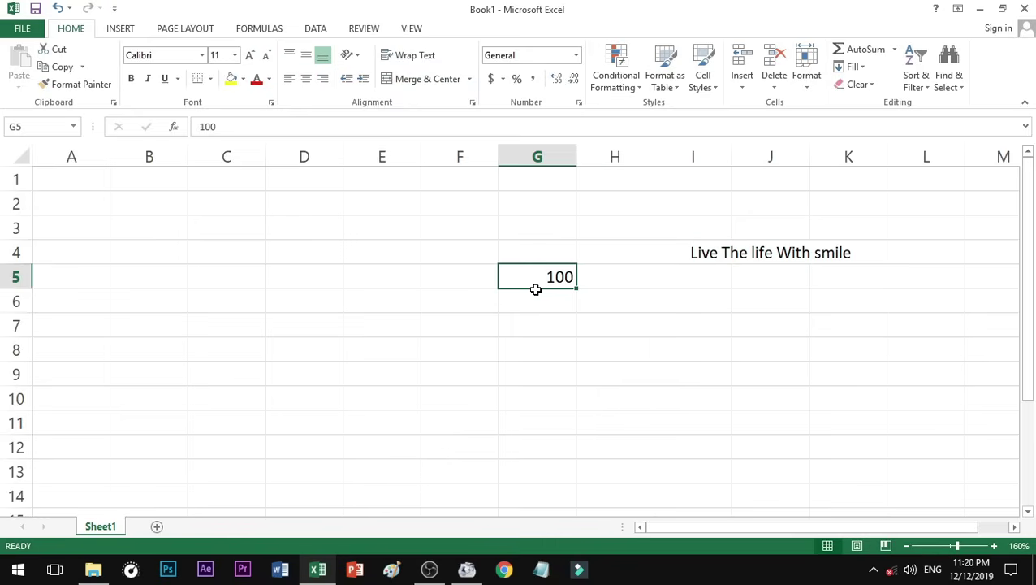
{"action": "left_click_drag", "start_coordinate": [537, 292], "coordinate": [395, 256]}
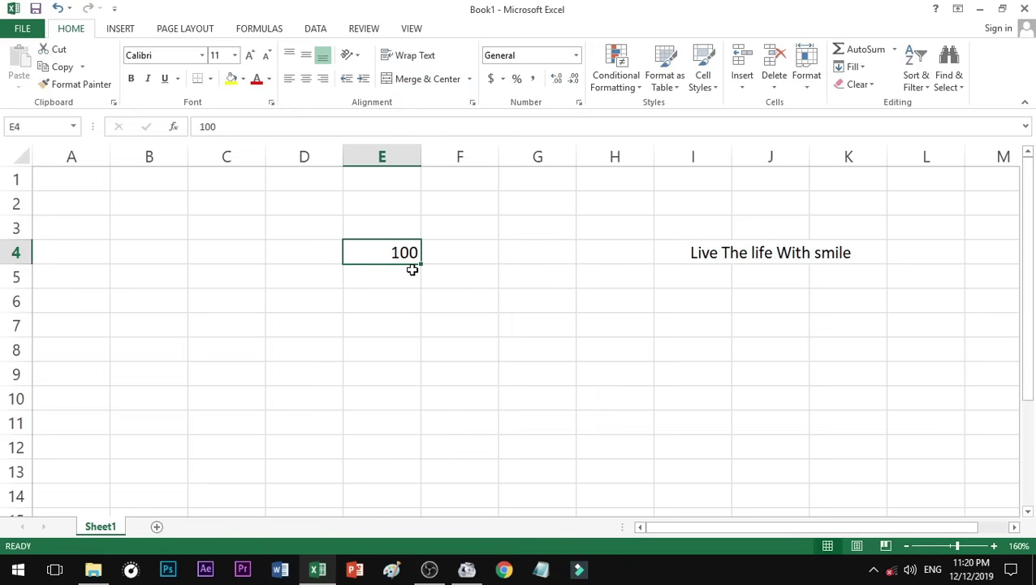
{"action": "type", "text": "1"}
{"action": "key", "text": "Return"}
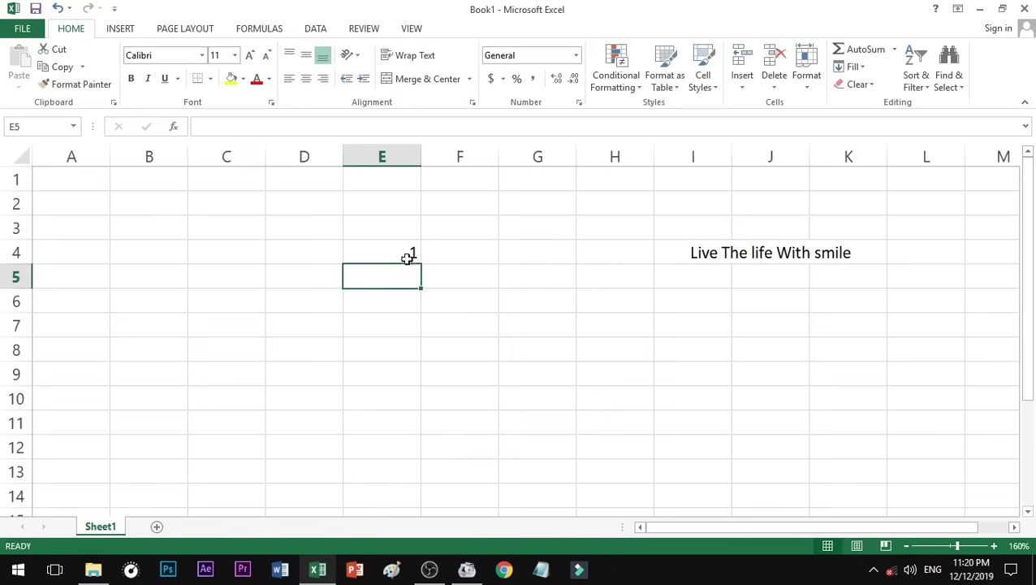
{"action": "left_click", "coordinate": [410, 256]}
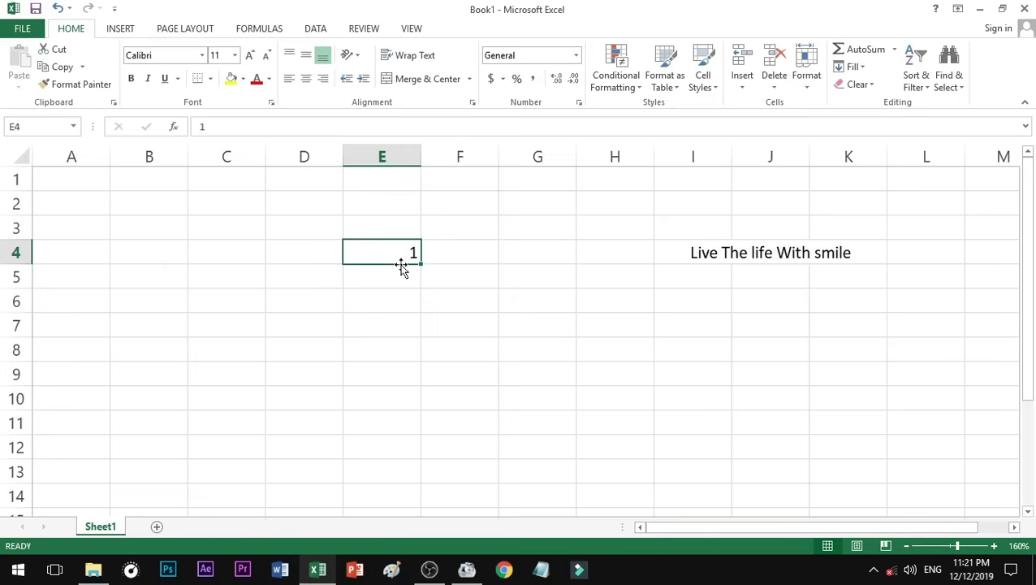
Fill E4's 1 down to E12 as a 1–9 series using Fill Series.
{"action": "left_click_drag", "start_coordinate": [389, 257], "coordinate": [388, 451]}
{"action": "left_click", "coordinate": [394, 252]}
{"action": "left_click_drag", "start_coordinate": [422, 264], "coordinate": [407, 458]}
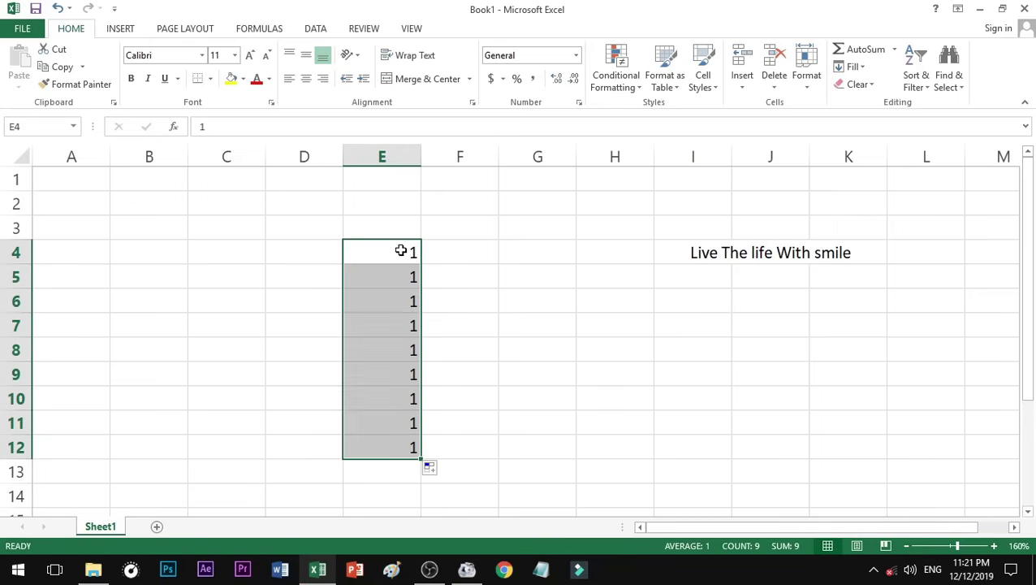
{"action": "left_click", "coordinate": [432, 471]}
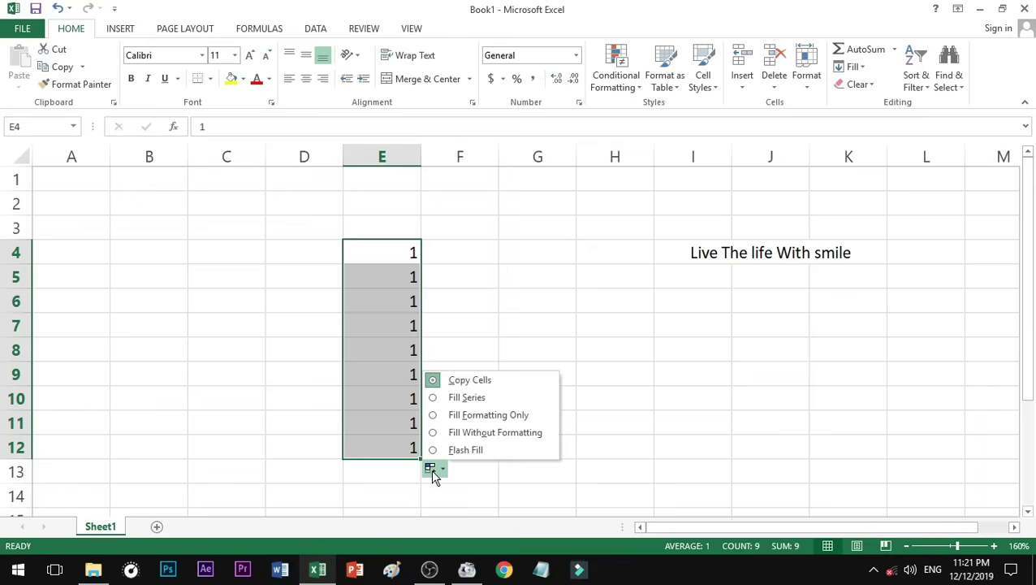
{"action": "left_click", "coordinate": [464, 398]}
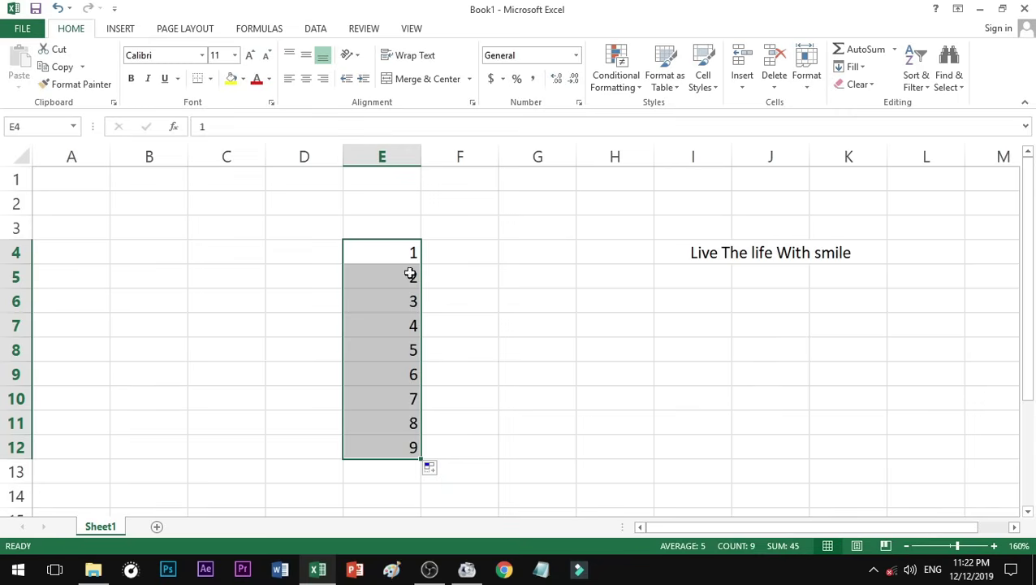
Extend E4's 1 across to H4 as the series 2, 3, 4.
{"action": "left_click_drag", "start_coordinate": [398, 252], "coordinate": [412, 446]}
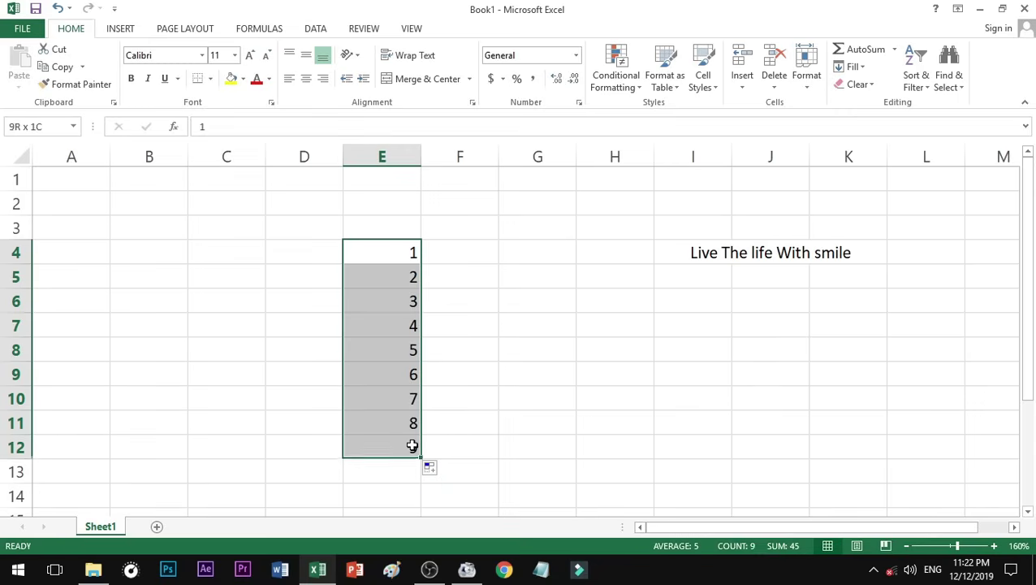
{"action": "left_click", "coordinate": [402, 252]}
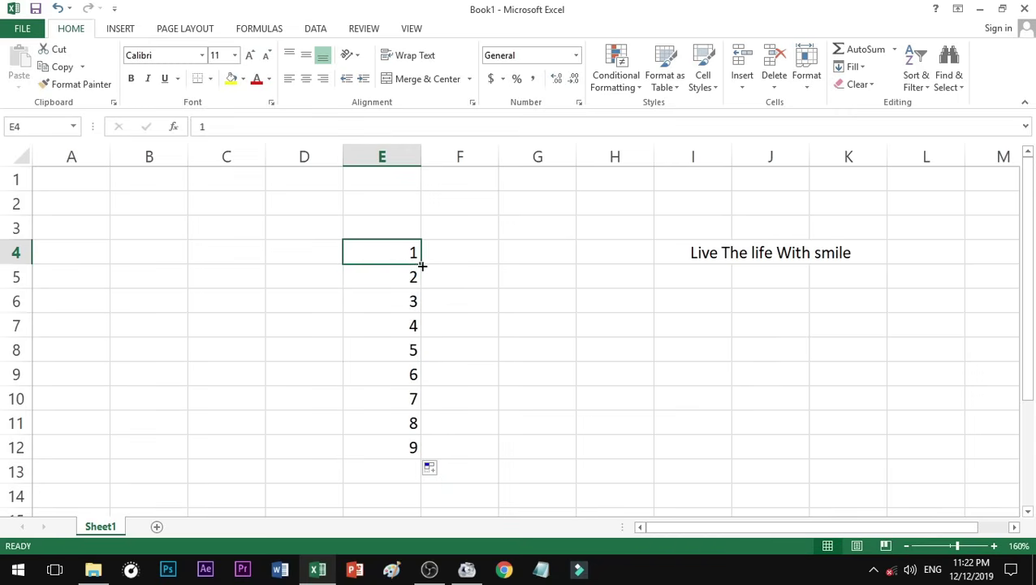
{"action": "left_click_drag", "start_coordinate": [422, 265], "coordinate": [648, 272]}
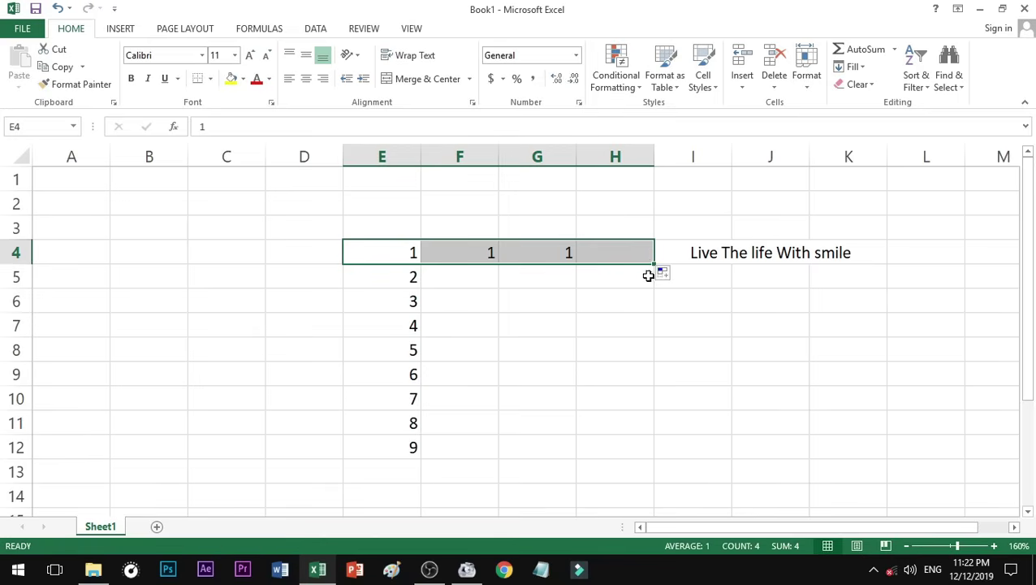
{"action": "left_click", "coordinate": [666, 276]}
{"action": "left_click", "coordinate": [670, 309]}
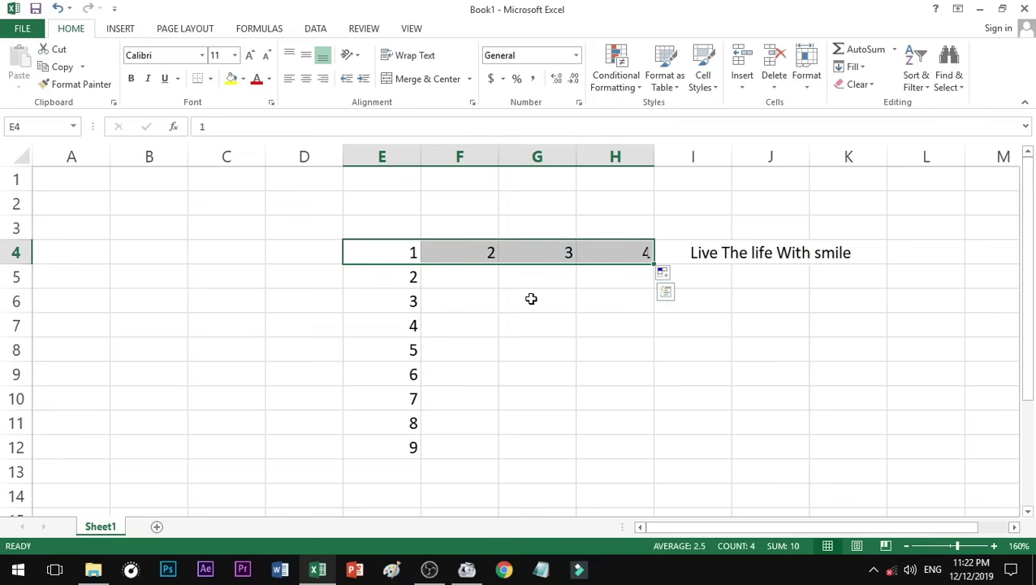
Fill upward from E4 to E1 so E1:E3 count -2, -1, 0.
{"action": "left_click", "coordinate": [371, 245]}
{"action": "left_click_drag", "start_coordinate": [421, 265], "coordinate": [423, 167]}
{"action": "left_click", "coordinate": [431, 274]}
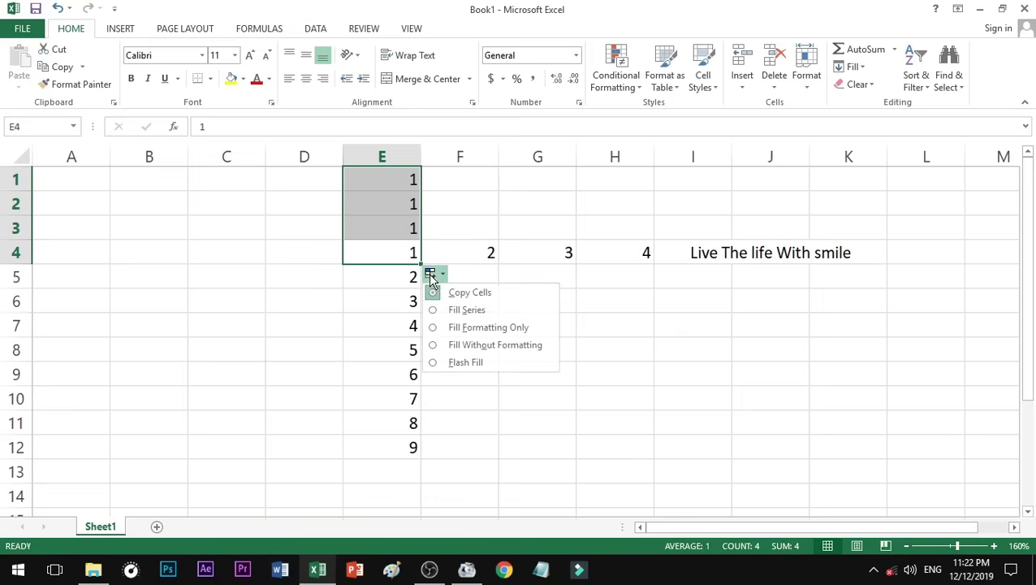
{"action": "left_click", "coordinate": [449, 311]}
{"action": "left_click", "coordinate": [506, 323]}
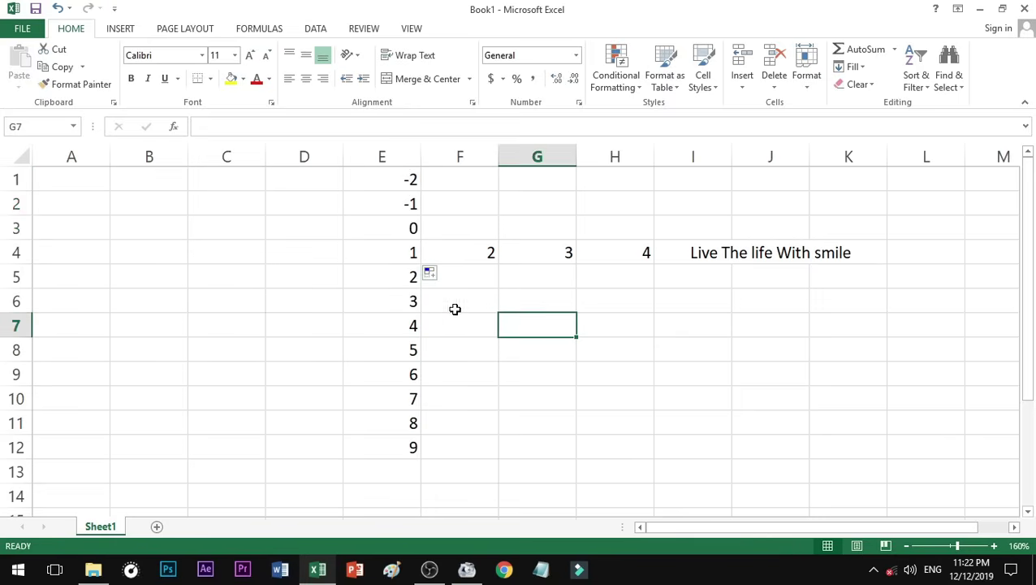
{"action": "left_click", "coordinate": [386, 252]}
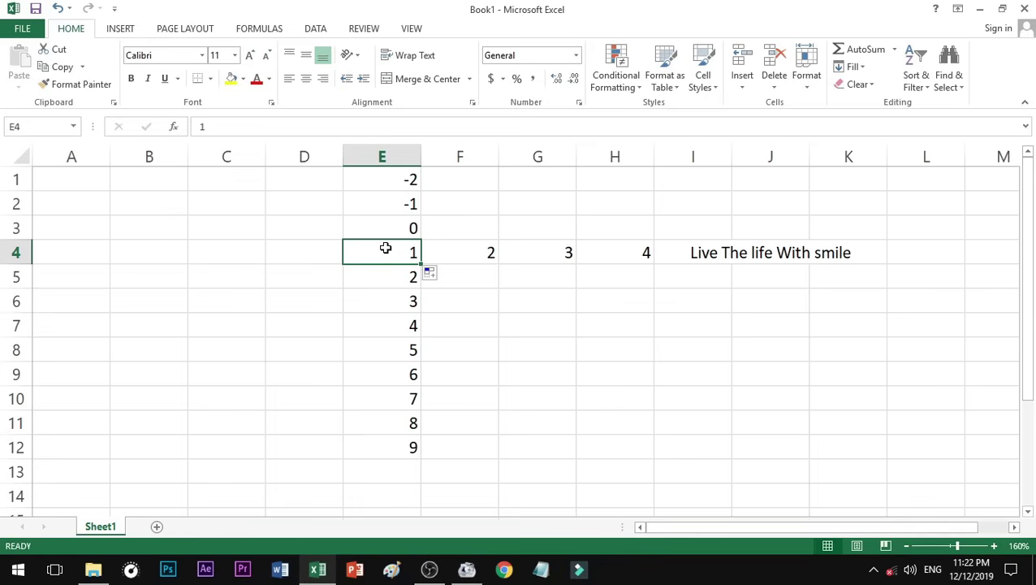
Enter January in D3 and fill months down to D14 and across to J3.
{"action": "left_click", "coordinate": [303, 226]}
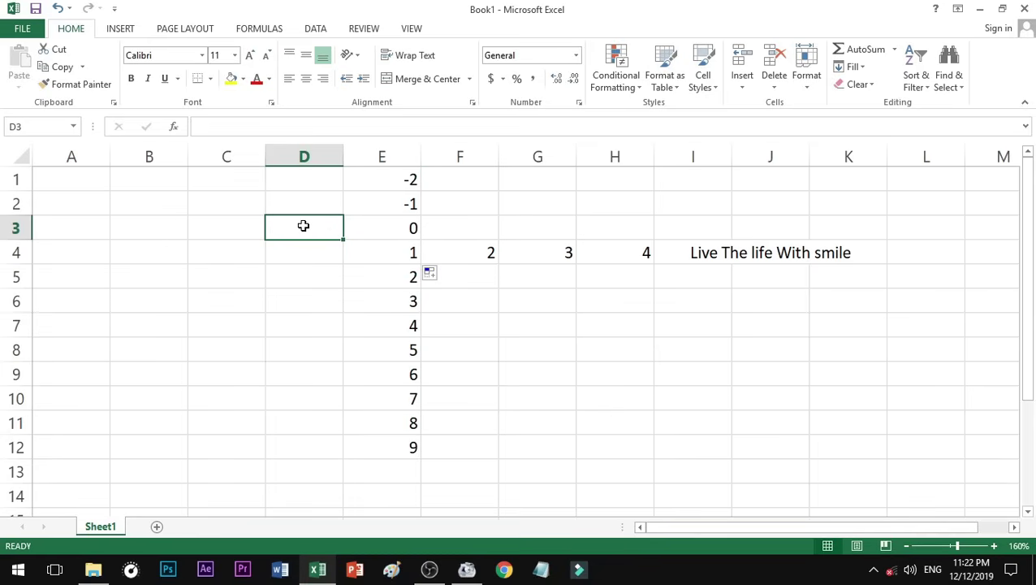
{"action": "type", "text": "Janu"}
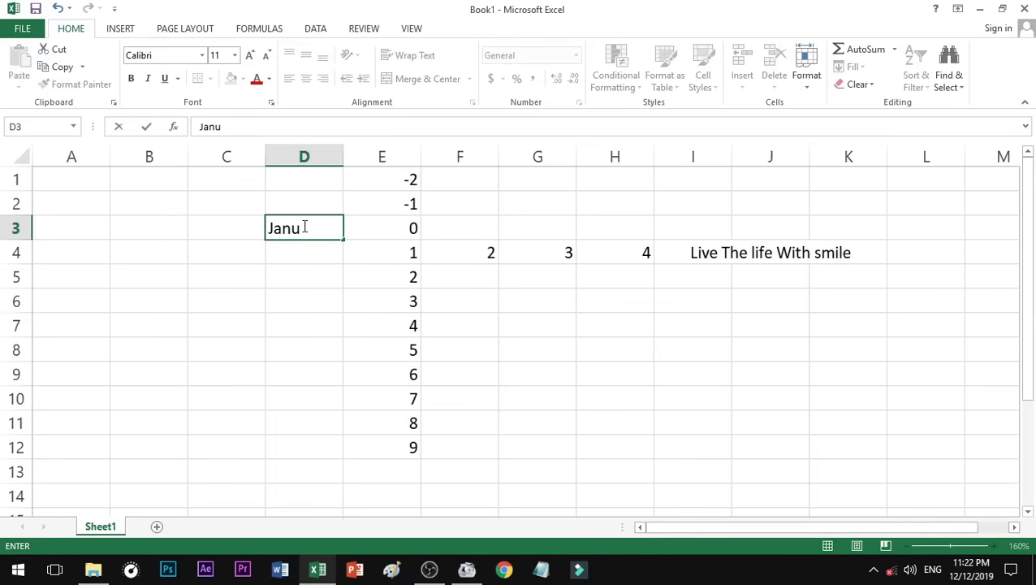
{"action": "type", "text": "ary"}
{"action": "key", "text": "Return"}
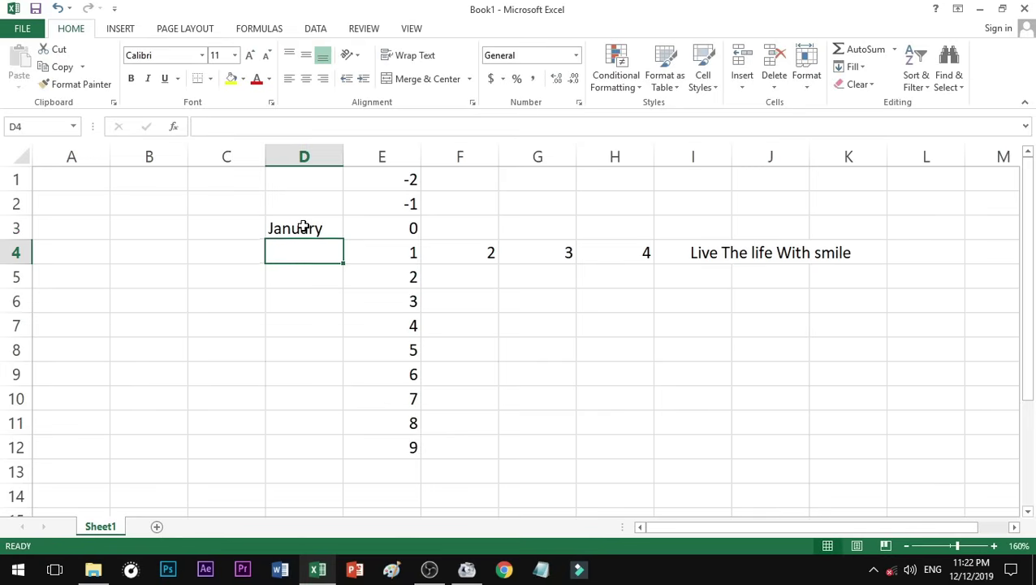
{"action": "left_click", "coordinate": [323, 230]}
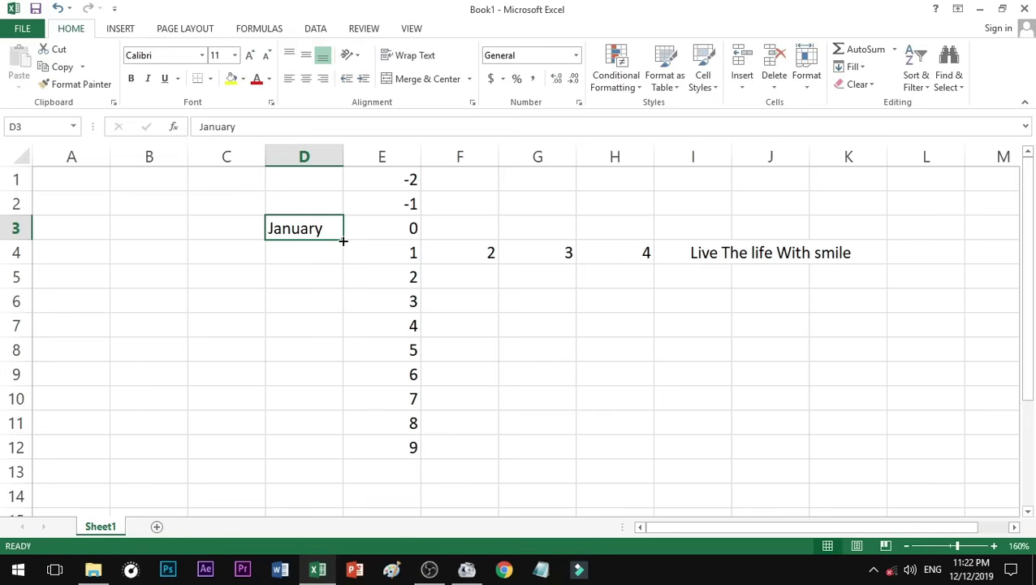
{"action": "left_click_drag", "start_coordinate": [344, 241], "coordinate": [313, 502]}
{"action": "left_click", "coordinate": [325, 227]}
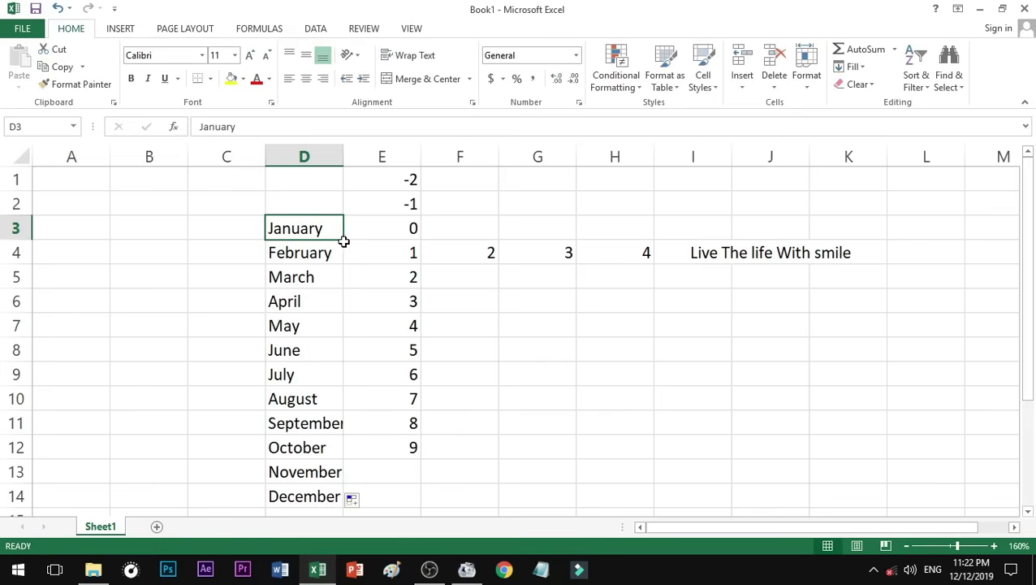
{"action": "left_click_drag", "start_coordinate": [344, 241], "coordinate": [788, 237]}
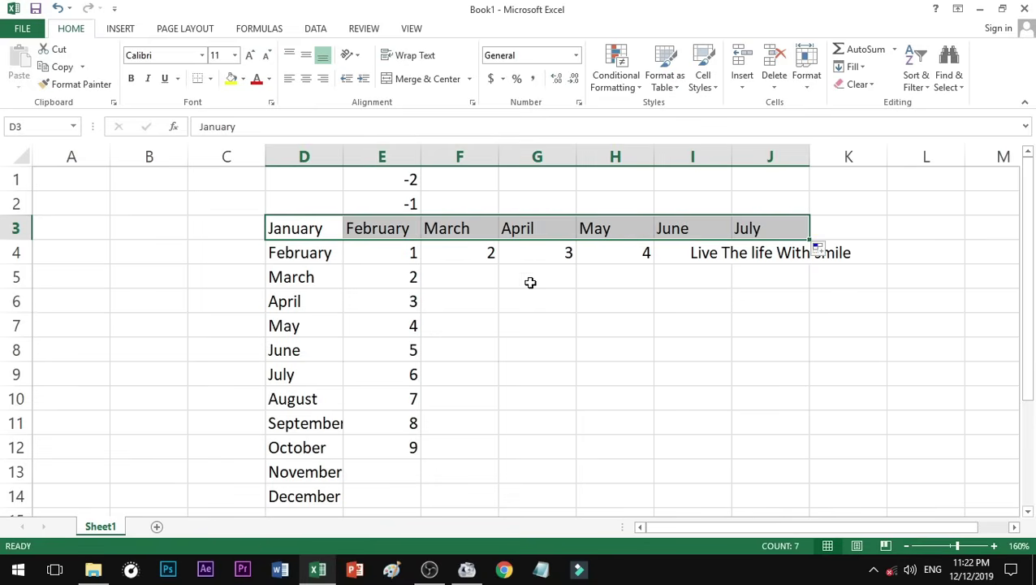
Enter Monday in C2, fill weekdays down to C11 and across to K2, and widen column C.
{"action": "left_click", "coordinate": [230, 203]}
{"action": "type", "text": "Monday"}
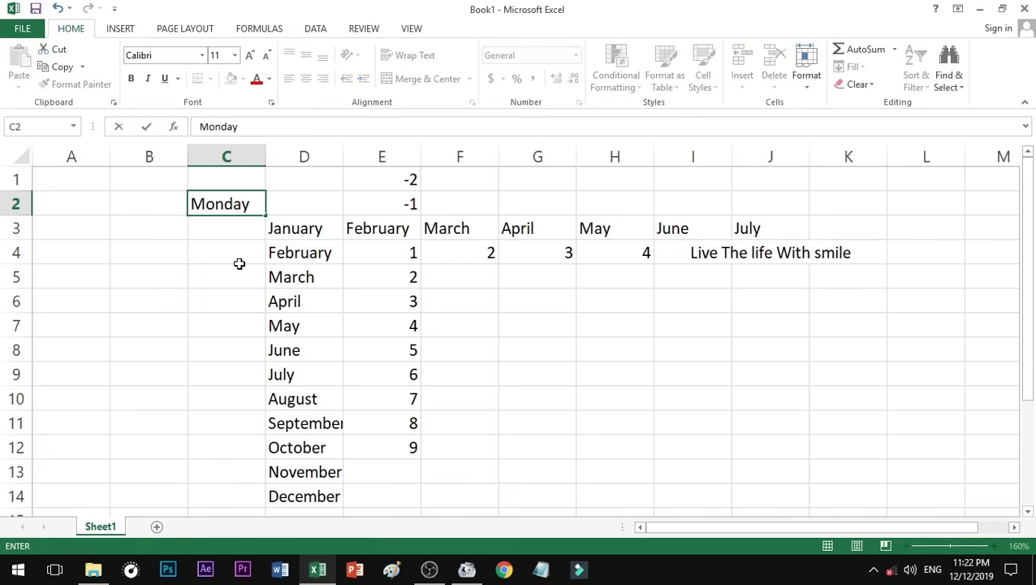
{"action": "key", "text": "Return"}
{"action": "left_click", "coordinate": [250, 209]}
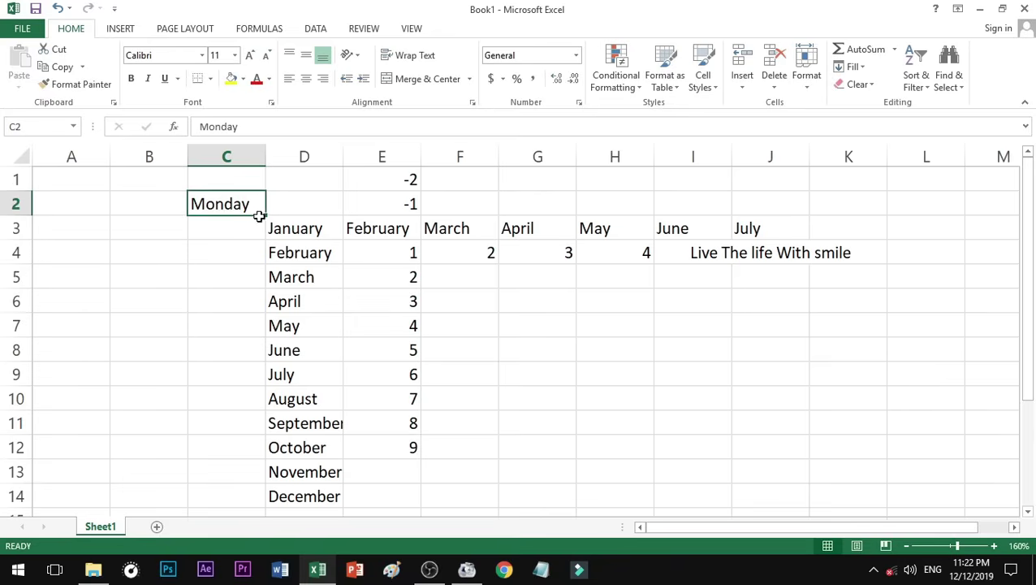
{"action": "left_click_drag", "start_coordinate": [264, 216], "coordinate": [262, 420]}
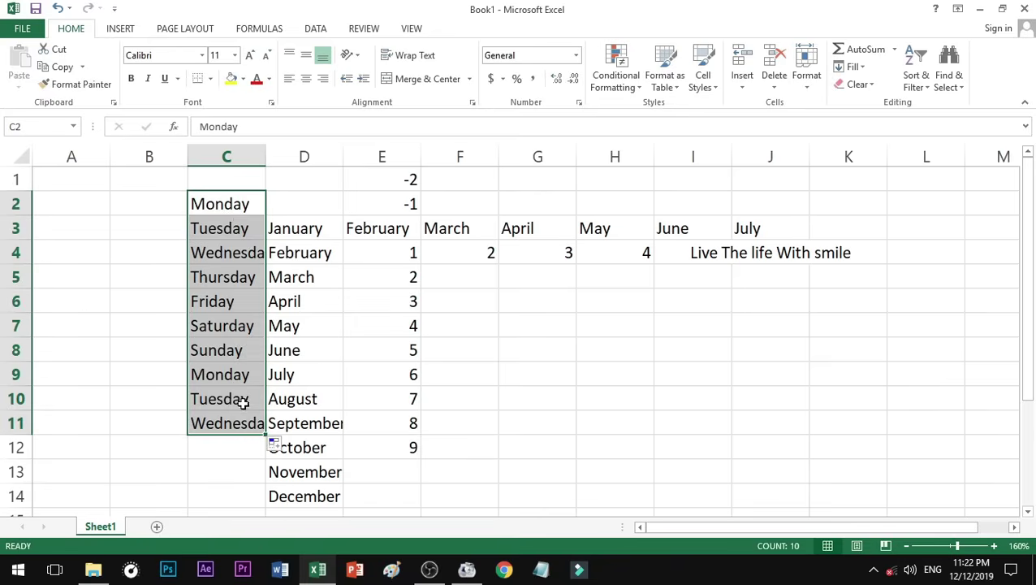
{"action": "left_click", "coordinate": [243, 210]}
{"action": "left_click_drag", "start_coordinate": [261, 218], "coordinate": [860, 240]}
{"action": "left_click_drag", "start_coordinate": [265, 156], "coordinate": [283, 156]}
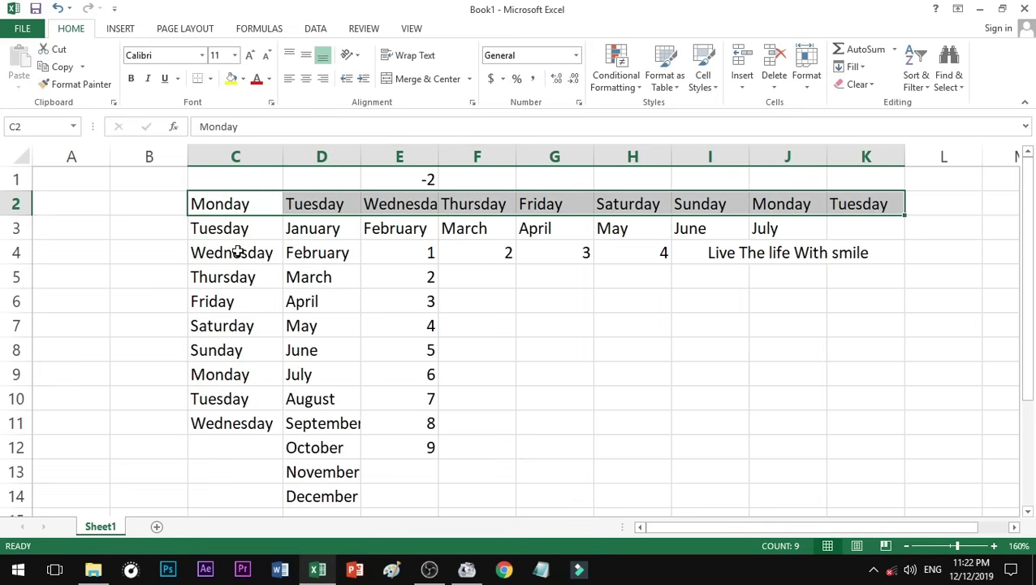
{"action": "left_click", "coordinate": [140, 180]}
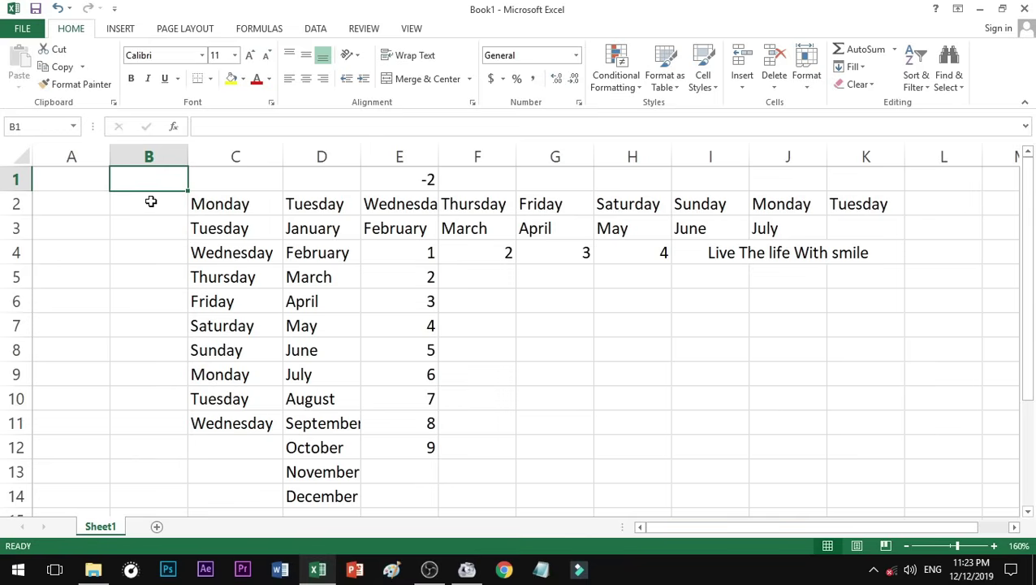
Enter 12/1/2019 in B1 and fill daily dates down to B13 and across to L1.
{"action": "type", "text": "12"}
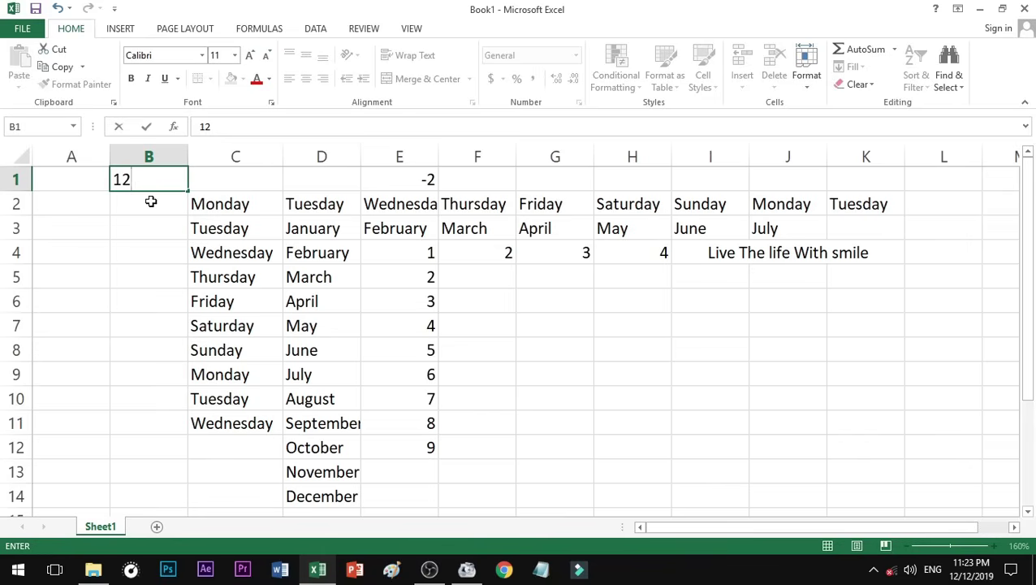
{"action": "type", "text": "/1/2019"}
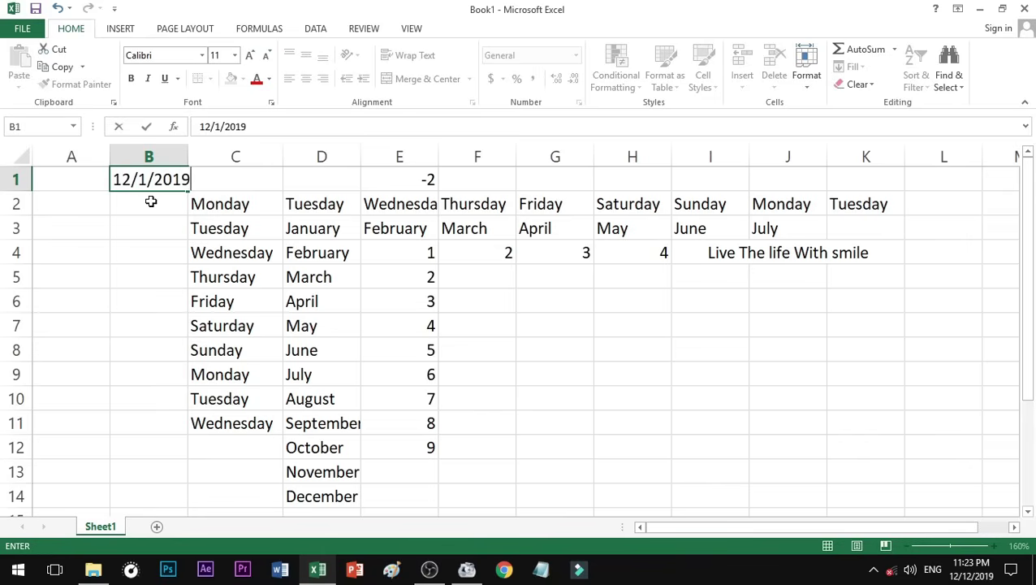
{"action": "key", "text": "Return"}
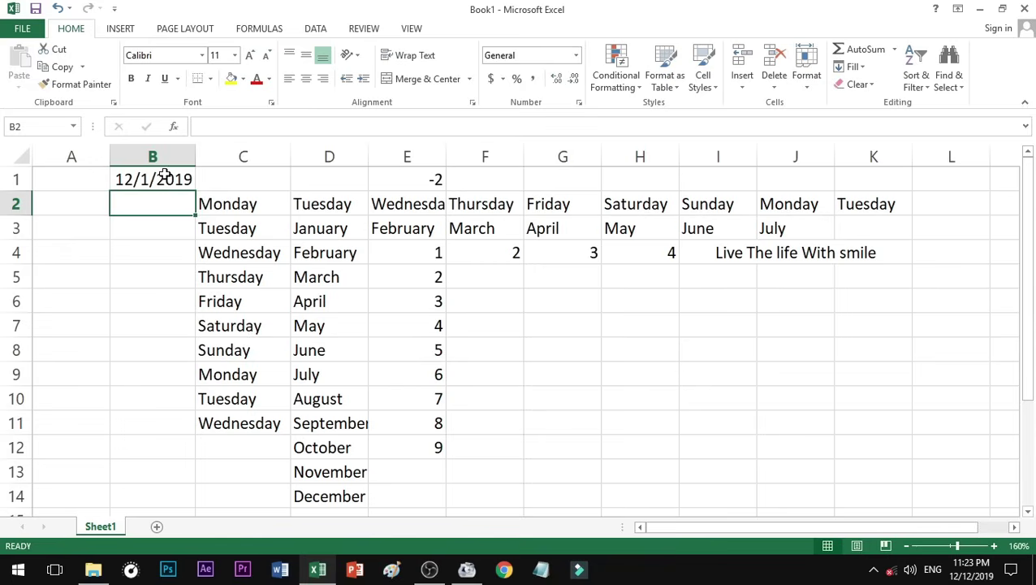
{"action": "left_click", "coordinate": [164, 179]}
{"action": "left_click_drag", "start_coordinate": [195, 189], "coordinate": [157, 482]}
{"action": "left_click", "coordinate": [144, 177]}
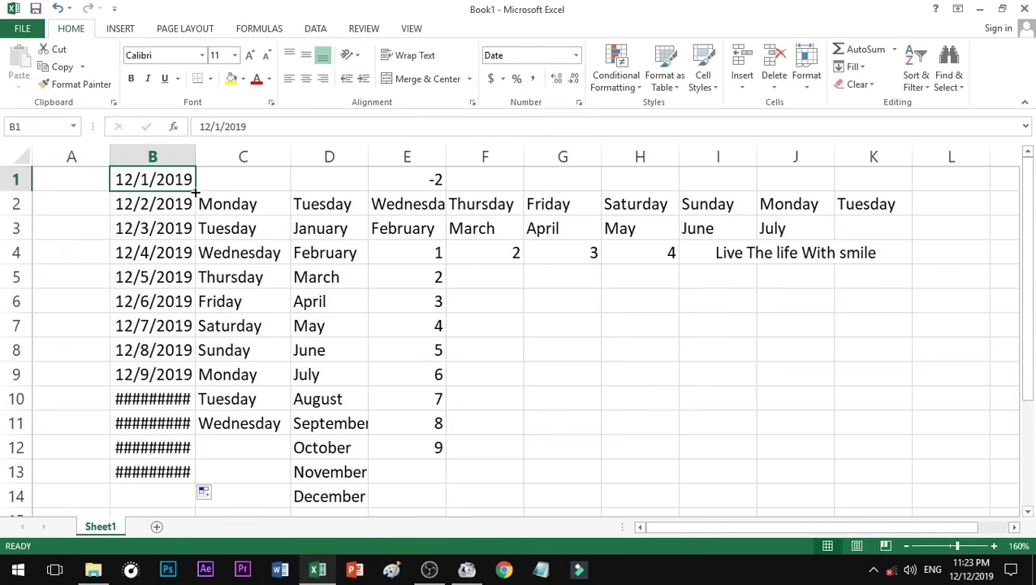
{"action": "left_click_drag", "start_coordinate": [198, 190], "coordinate": [963, 196]}
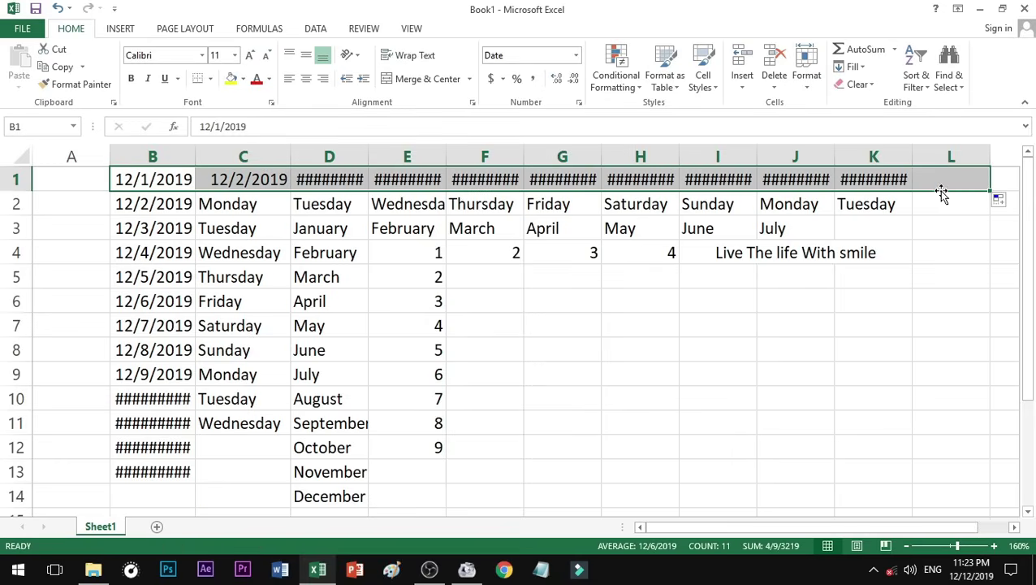
Check the dates in B10 through B13 that are too wide for column B.
{"action": "left_click", "coordinate": [329, 228]}
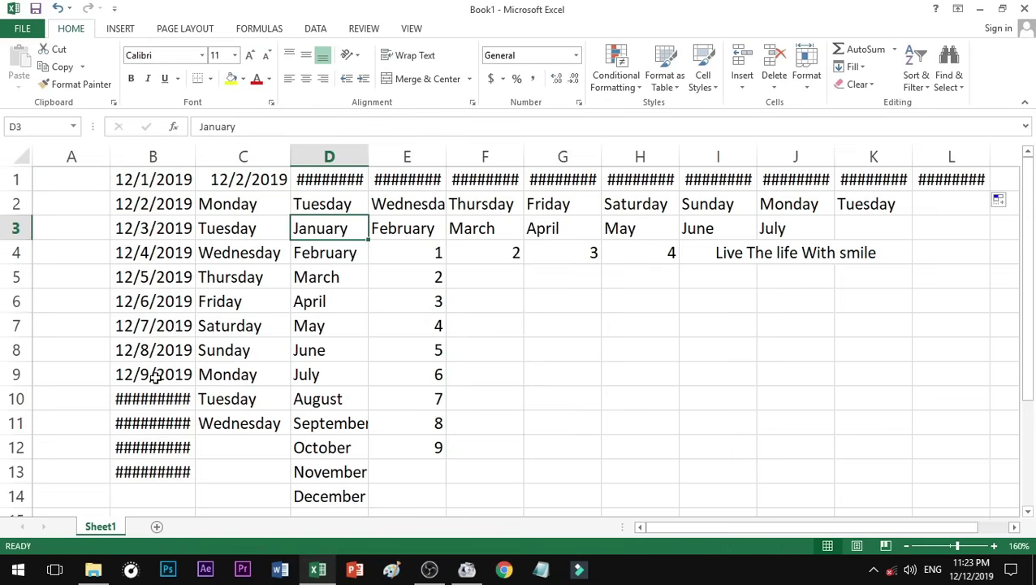
{"action": "left_click", "coordinate": [136, 397]}
{"action": "left_click", "coordinate": [139, 423]}
{"action": "left_click", "coordinate": [139, 462]}
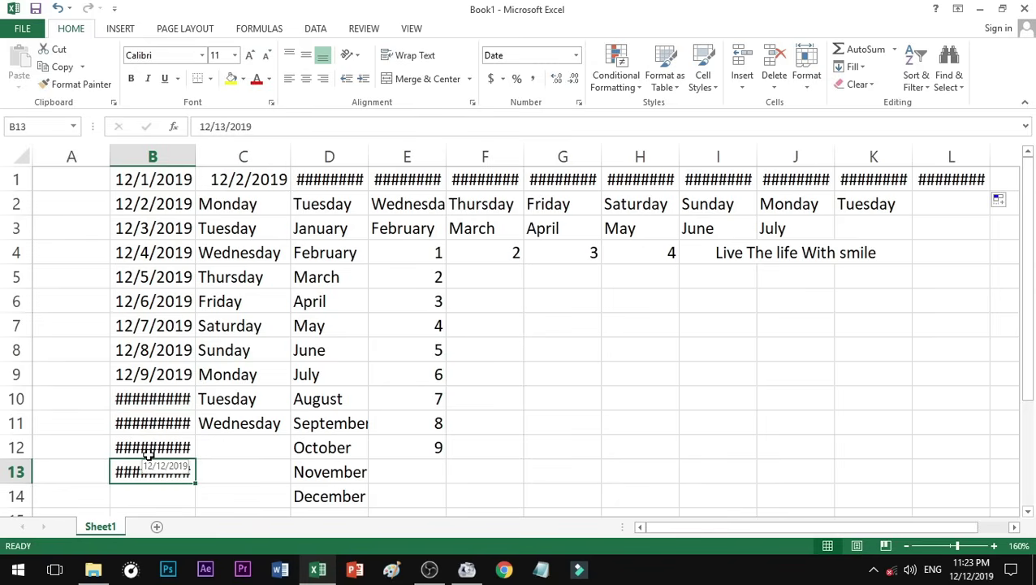
{"action": "left_click", "coordinate": [152, 398]}
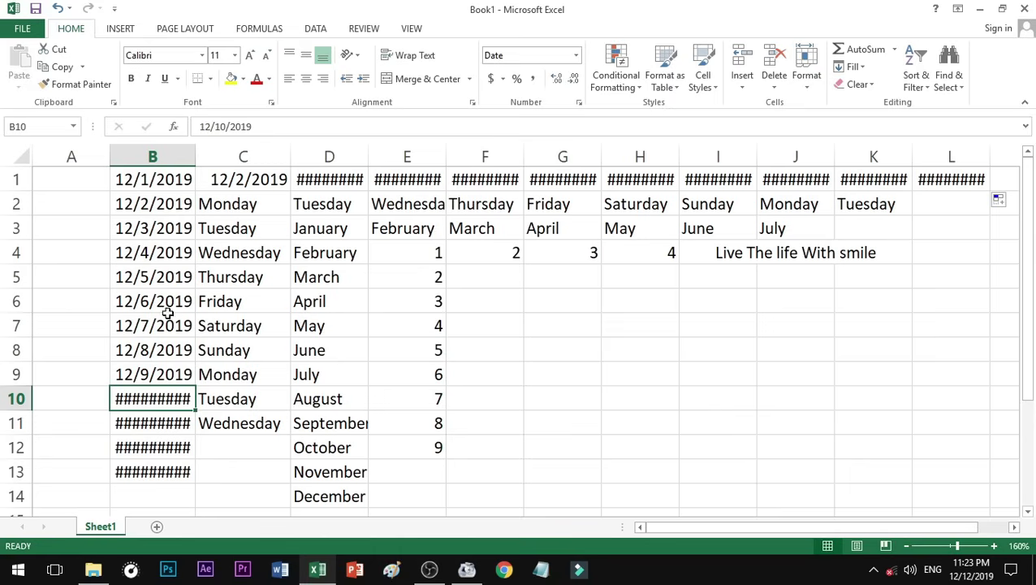
Widen columns B, D and E so their dates display fully.
{"action": "left_click", "coordinate": [183, 156]}
{"action": "left_click", "coordinate": [152, 399]}
{"action": "left_click", "coordinate": [130, 423]}
{"action": "left_click", "coordinate": [146, 464]}
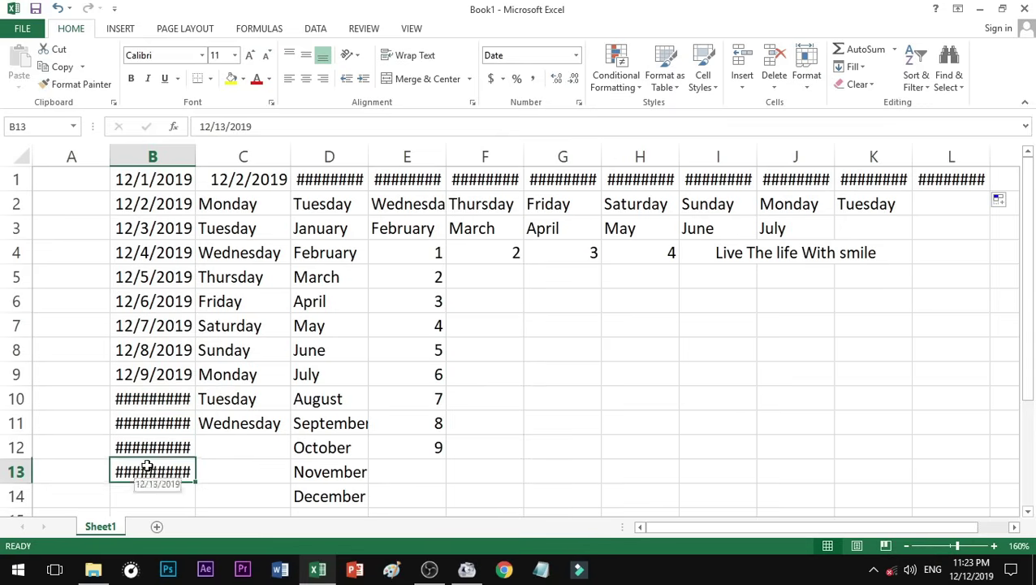
{"action": "left_click", "coordinate": [169, 398]}
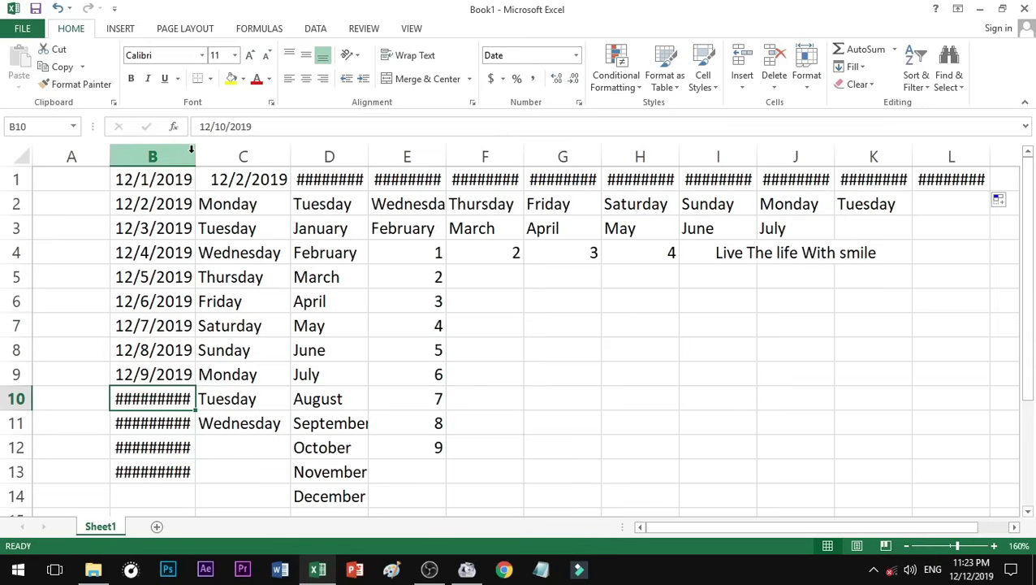
{"action": "mouse_move", "coordinate": [195, 153]}
{"action": "left_mouse_down"}
{"action": "mouse_move", "coordinate": [203, 382]}
{"action": "mouse_move", "coordinate": [203, 155]}
{"action": "left_mouse_up"}
{"action": "left_click", "coordinate": [153, 443]}
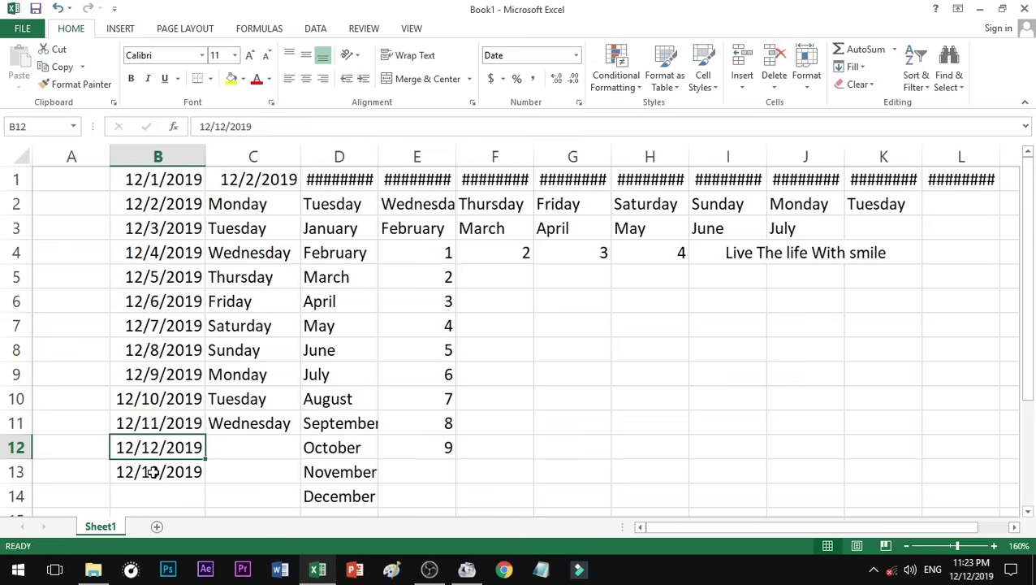
{"action": "left_click", "coordinate": [153, 472]}
{"action": "left_click", "coordinate": [351, 180]}
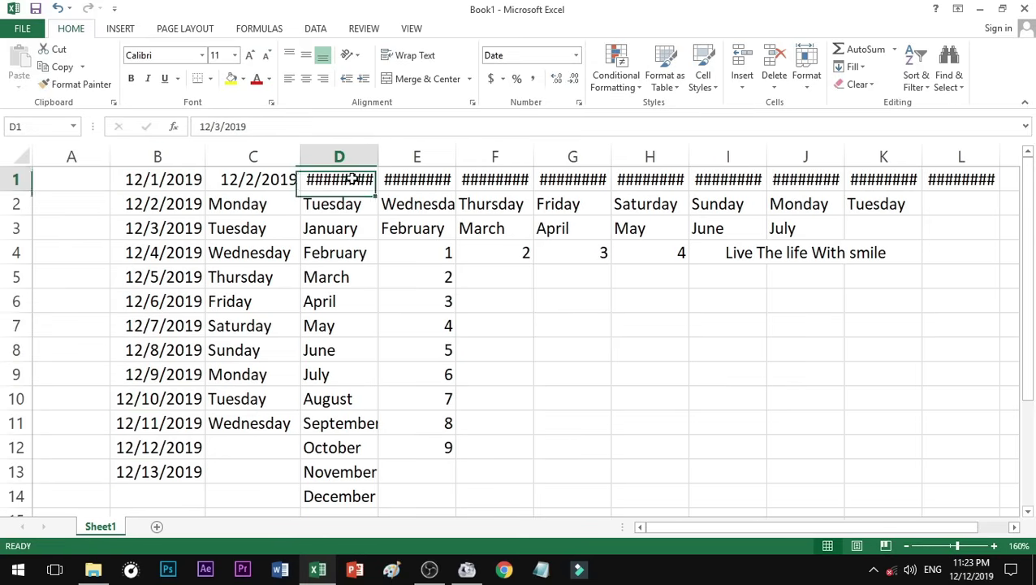
{"action": "left_click_drag", "start_coordinate": [377, 157], "coordinate": [386, 157]}
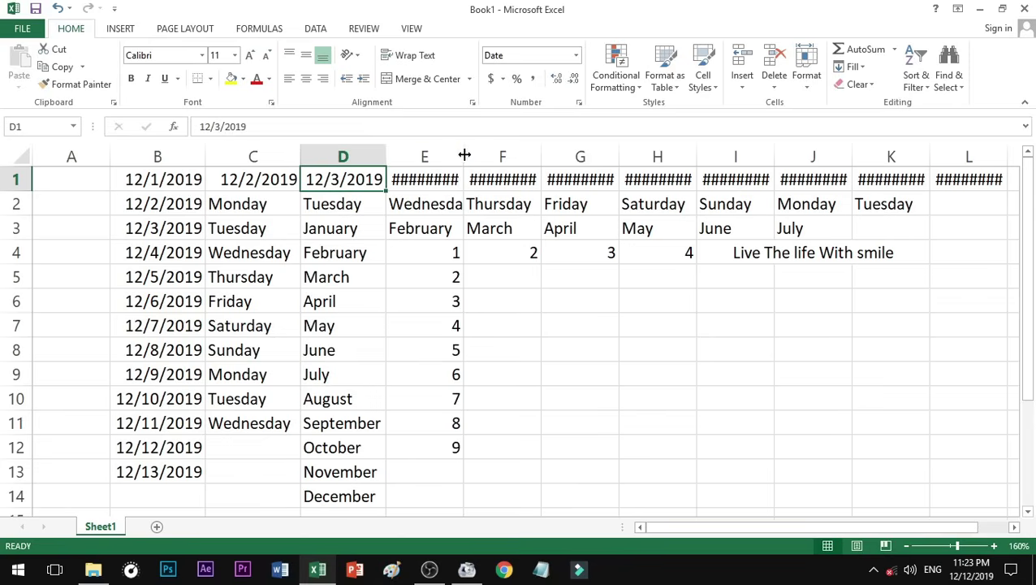
{"action": "left_click_drag", "start_coordinate": [464, 155], "coordinate": [471, 155]}
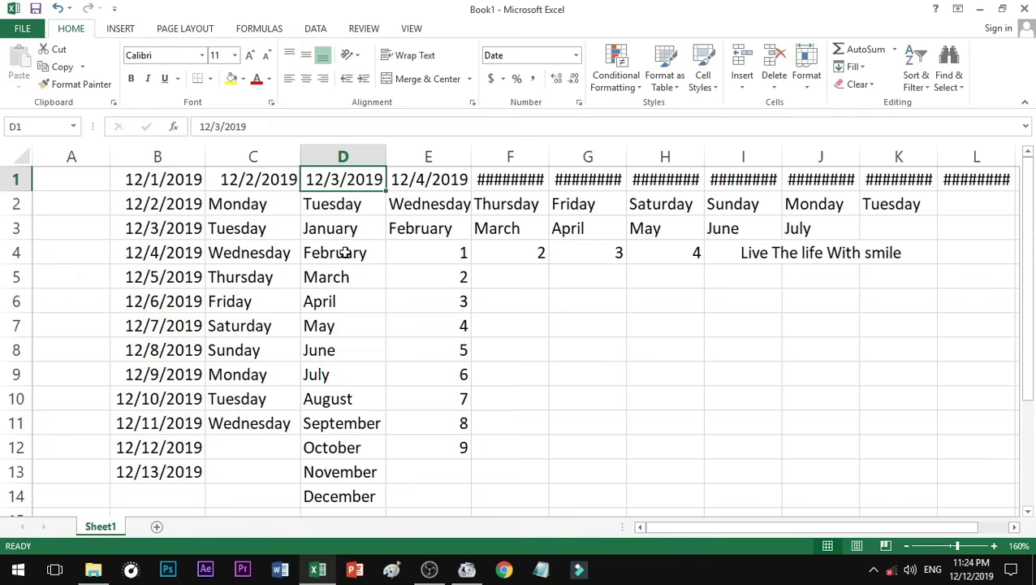
Enter a1 in F5 and fill the text series a1 through a9 down to F13.
{"action": "double_click", "coordinate": [525, 280]}
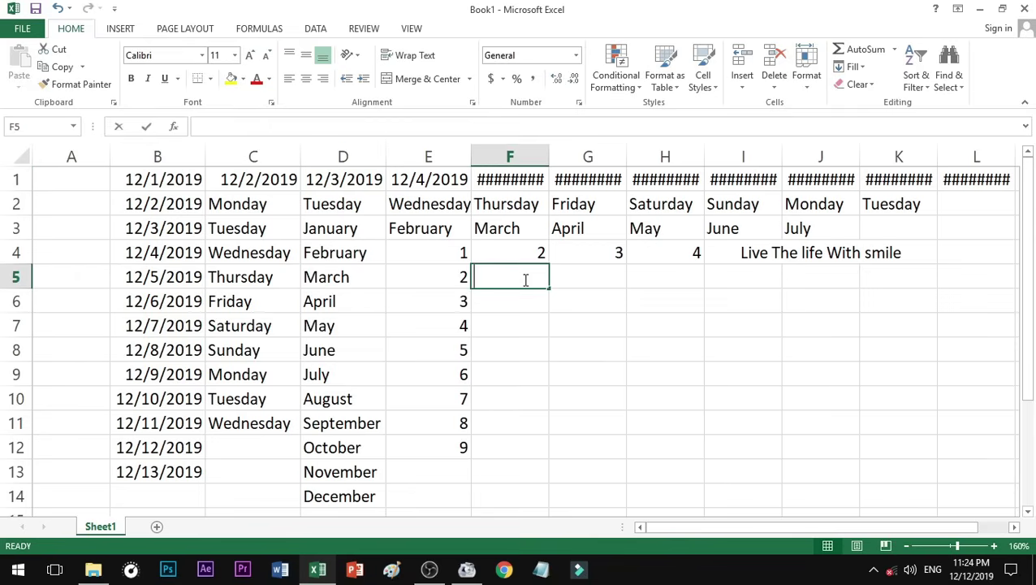
{"action": "type", "text": "a1"}
{"action": "key", "text": "Return"}
{"action": "left_click", "coordinate": [538, 283]}
{"action": "left_click_drag", "start_coordinate": [546, 286], "coordinate": [877, 299]}
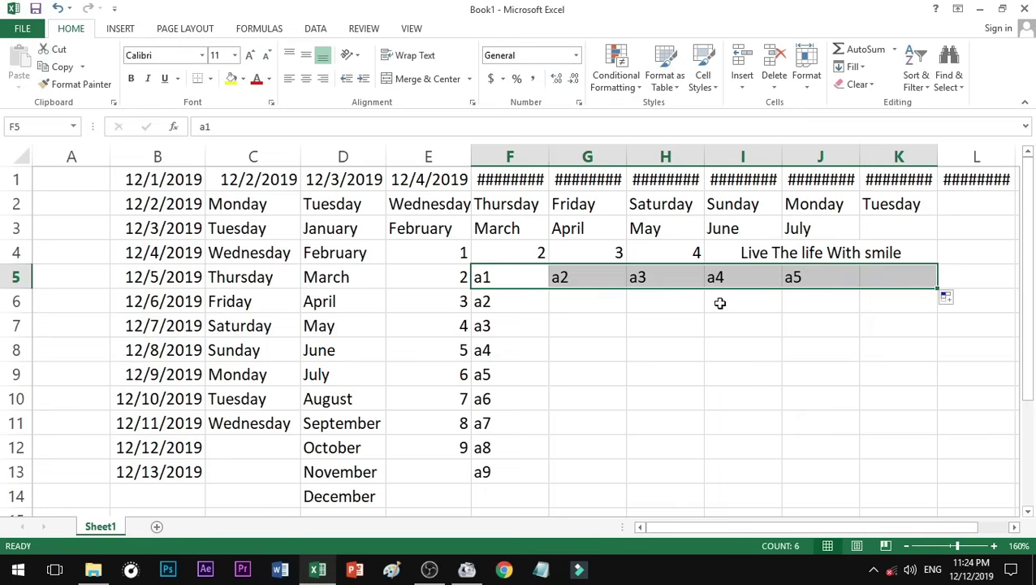
Select F7, then select column A's data from A1 downward with Ctrl+Shift+Down.
{"action": "left_click", "coordinate": [525, 326]}
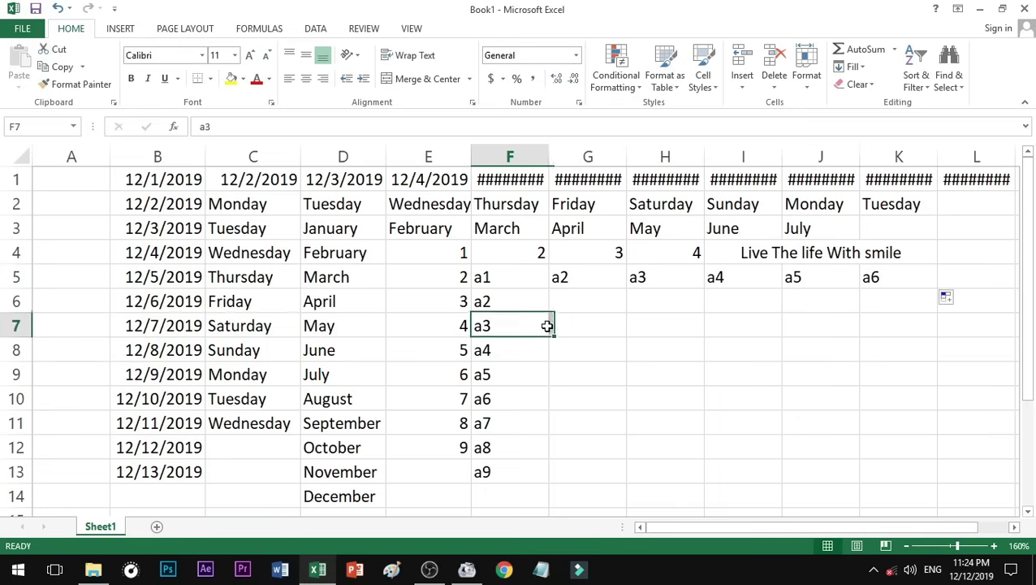
{"action": "left_click", "coordinate": [82, 179]}
{"action": "key", "text": "ctrl+shift+Down"}
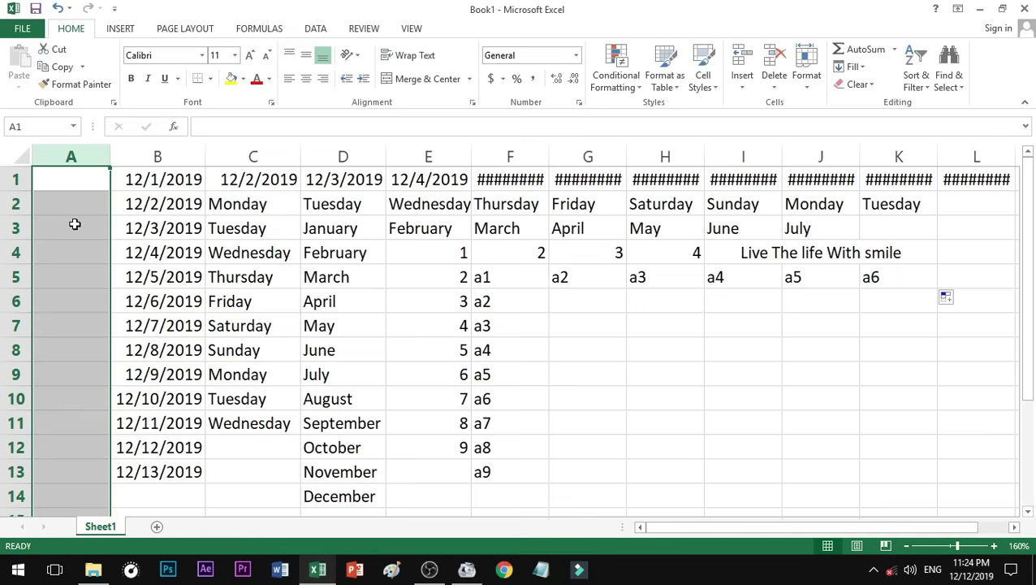
Delete the empty column A so the dates move into column A.
{"action": "left_click", "coordinate": [160, 255]}
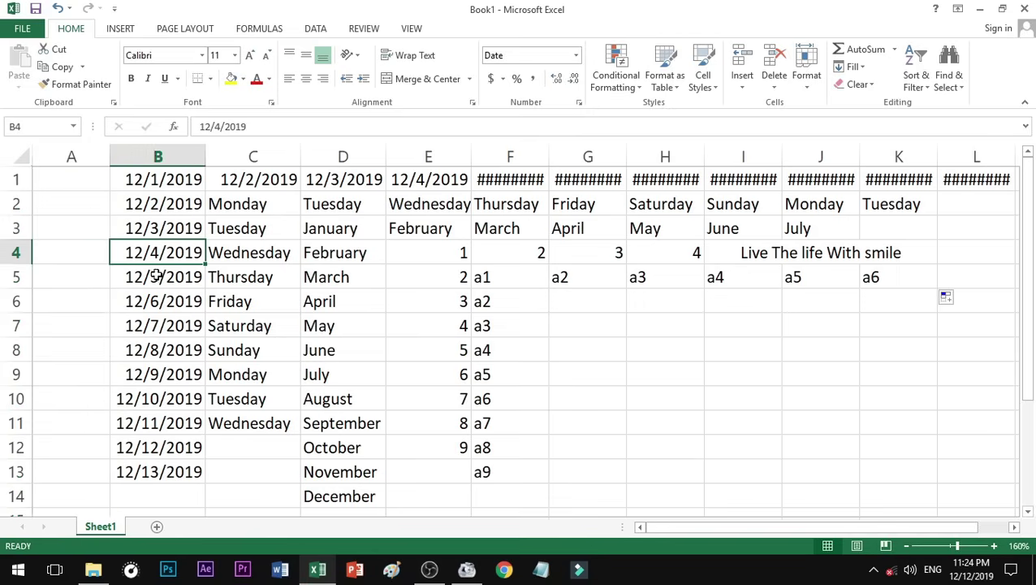
{"action": "left_click", "coordinate": [80, 155]}
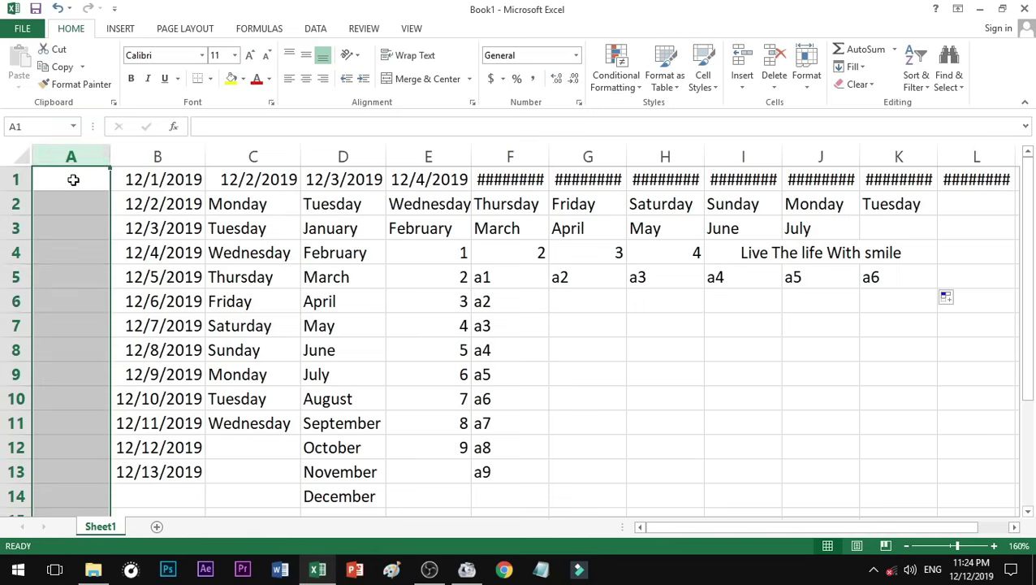
{"action": "left_click_drag", "start_coordinate": [72, 178], "coordinate": [85, 387]}
{"action": "left_click", "coordinate": [143, 378]}
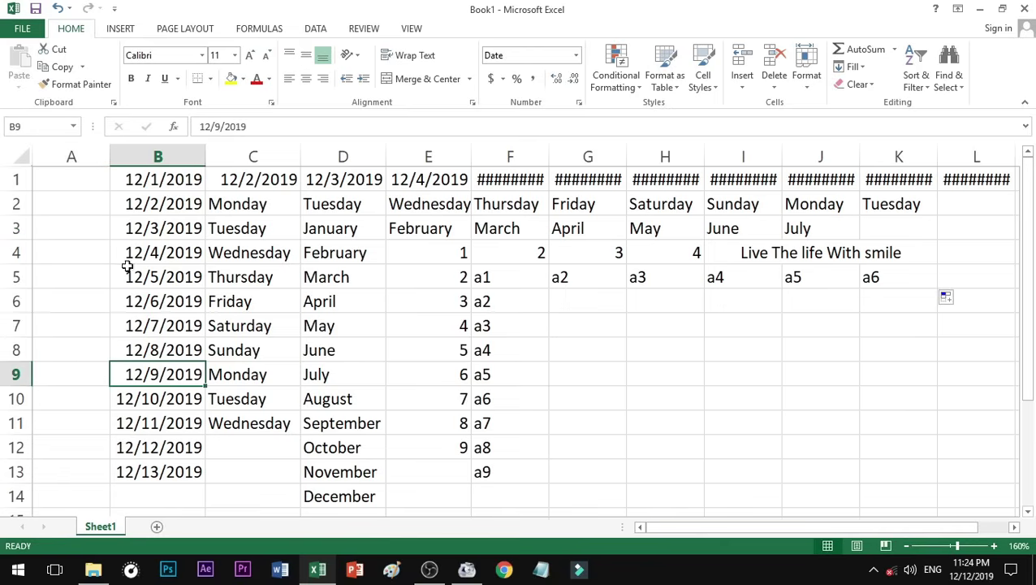
{"action": "left_click", "coordinate": [89, 151]}
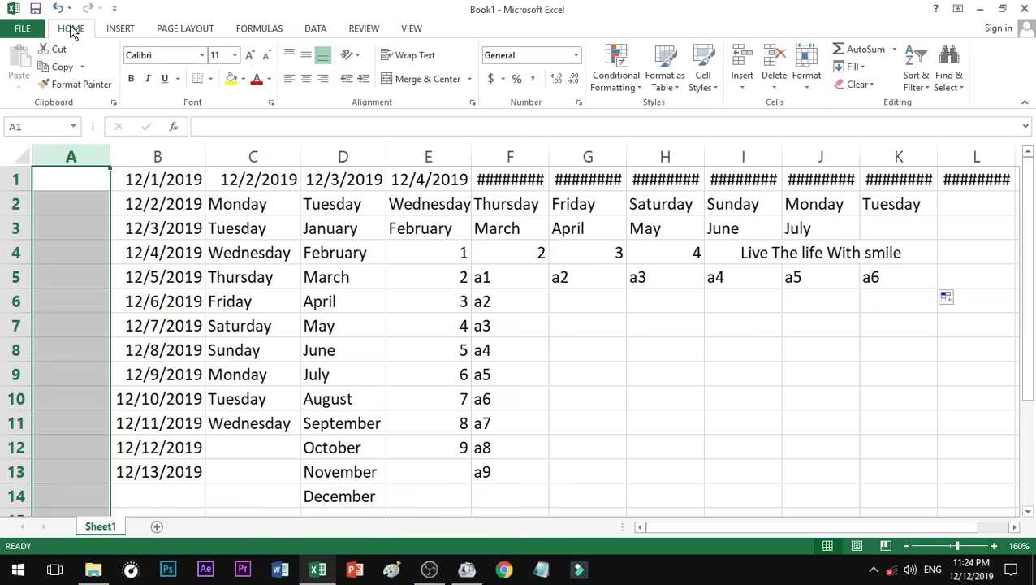
{"action": "left_click", "coordinate": [774, 61]}
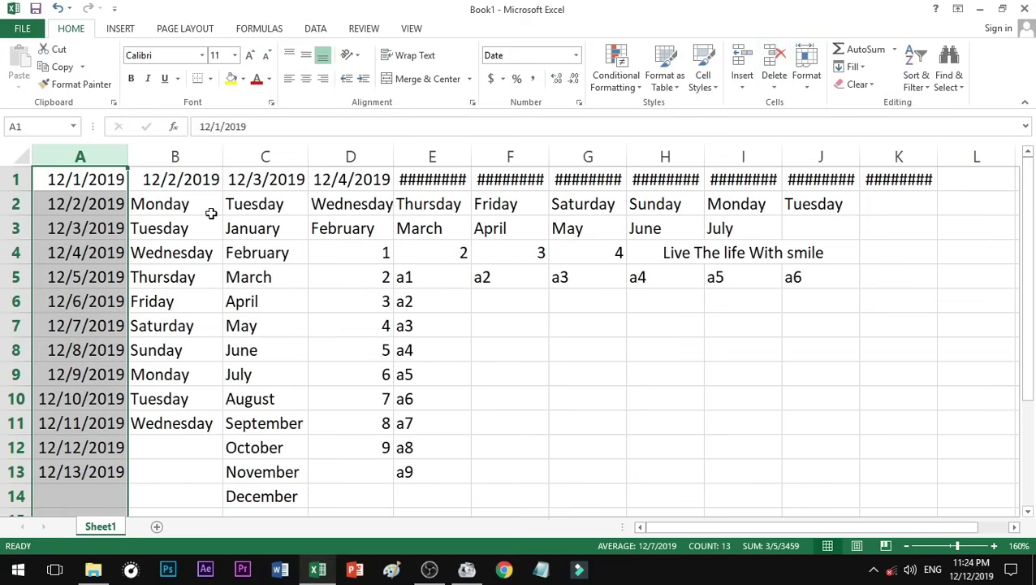
Insert a blank column B before the weekday column.
{"action": "left_click", "coordinate": [180, 154]}
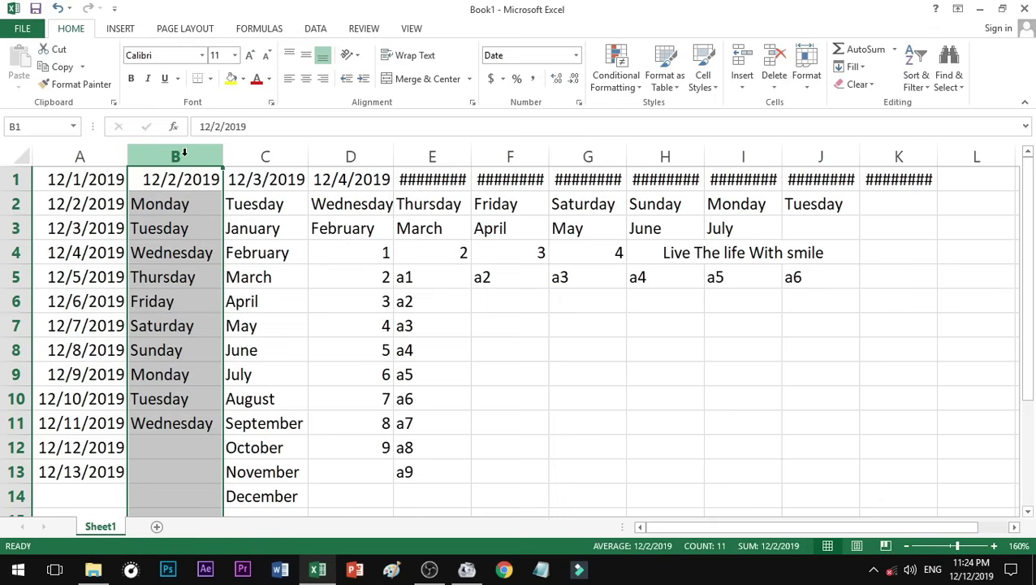
{"action": "left_click", "coordinate": [235, 278]}
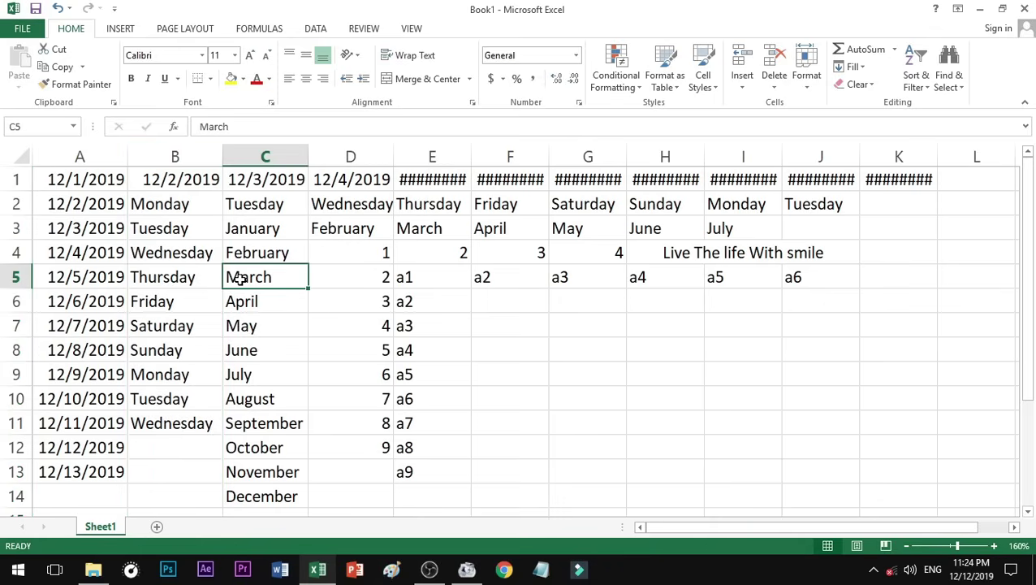
{"action": "left_click", "coordinate": [173, 155]}
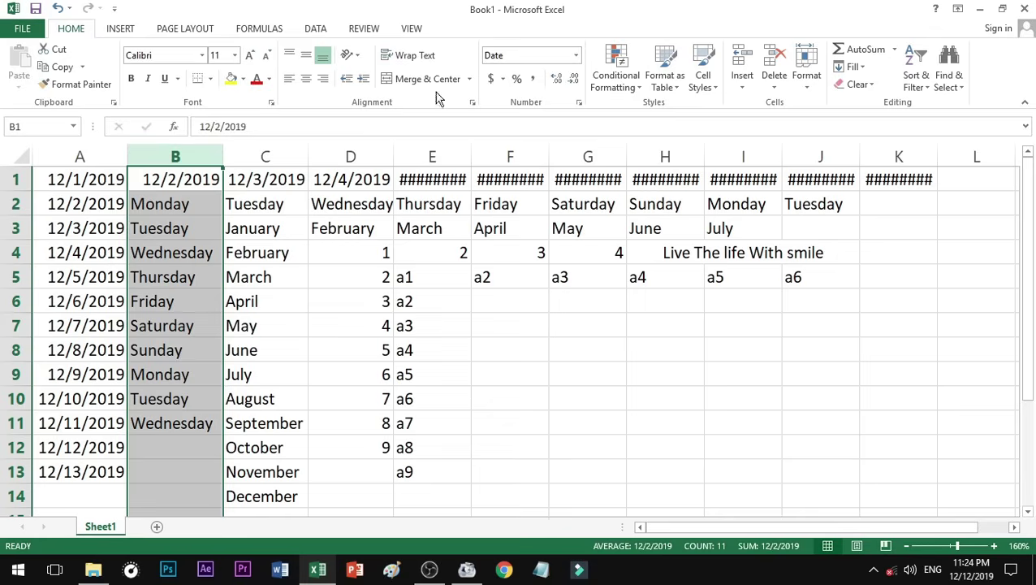
{"action": "left_click", "coordinate": [743, 55]}
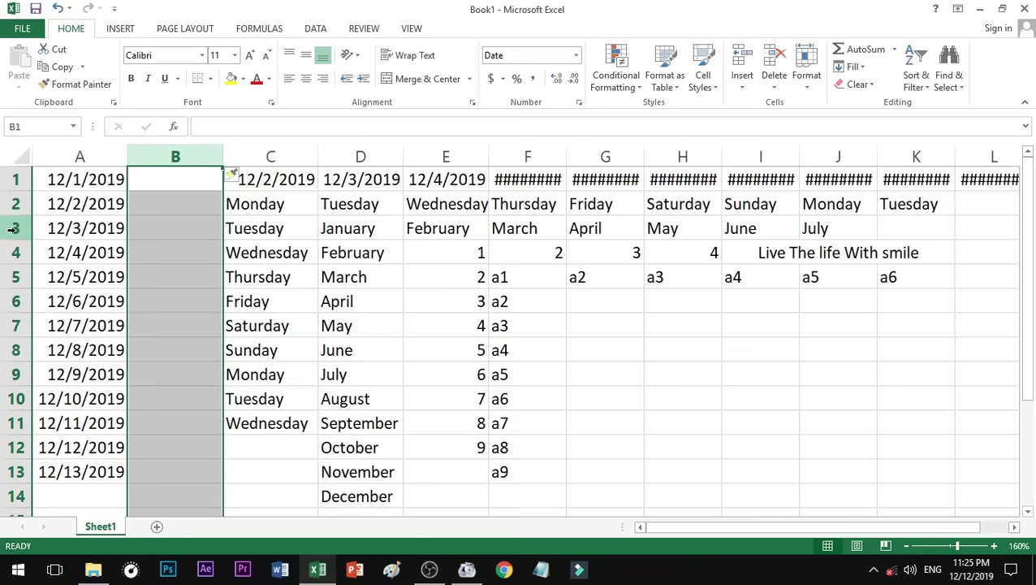
{"action": "left_click", "coordinate": [57, 274]}
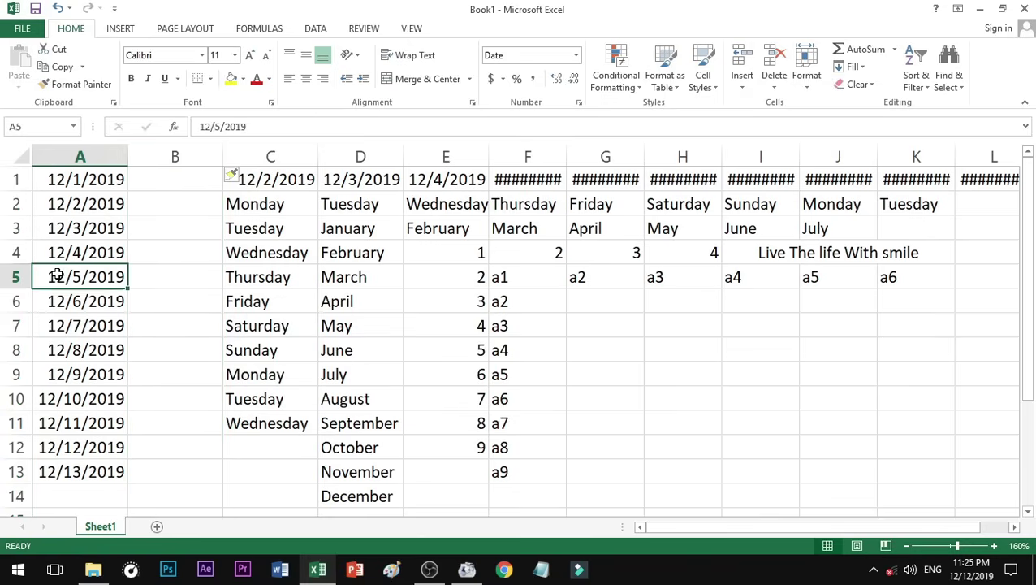
{"action": "left_click", "coordinate": [13, 206]}
{"action": "left_click_drag", "start_coordinate": [14, 206], "coordinate": [14, 229]}
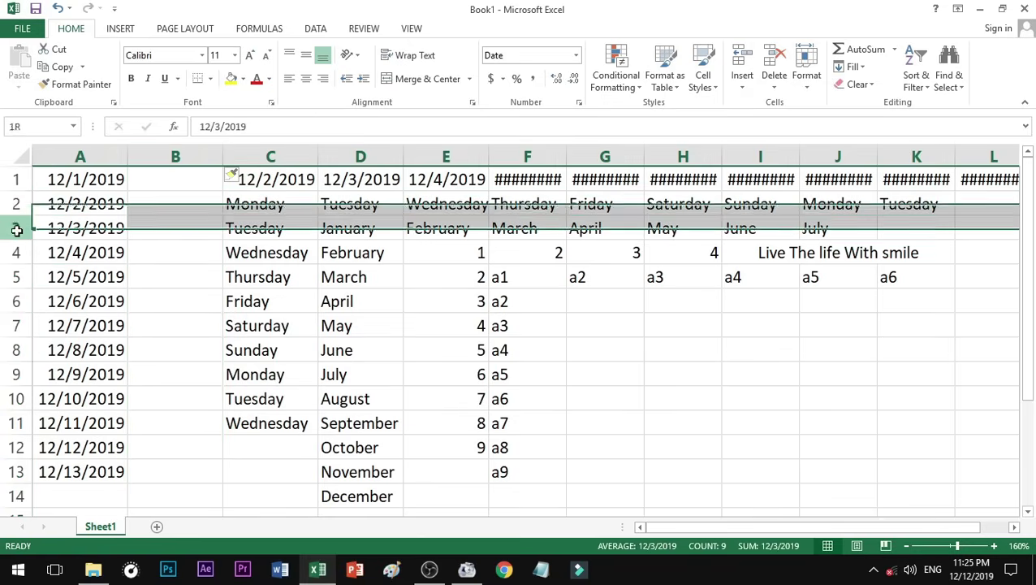
{"action": "left_click", "coordinate": [14, 227]}
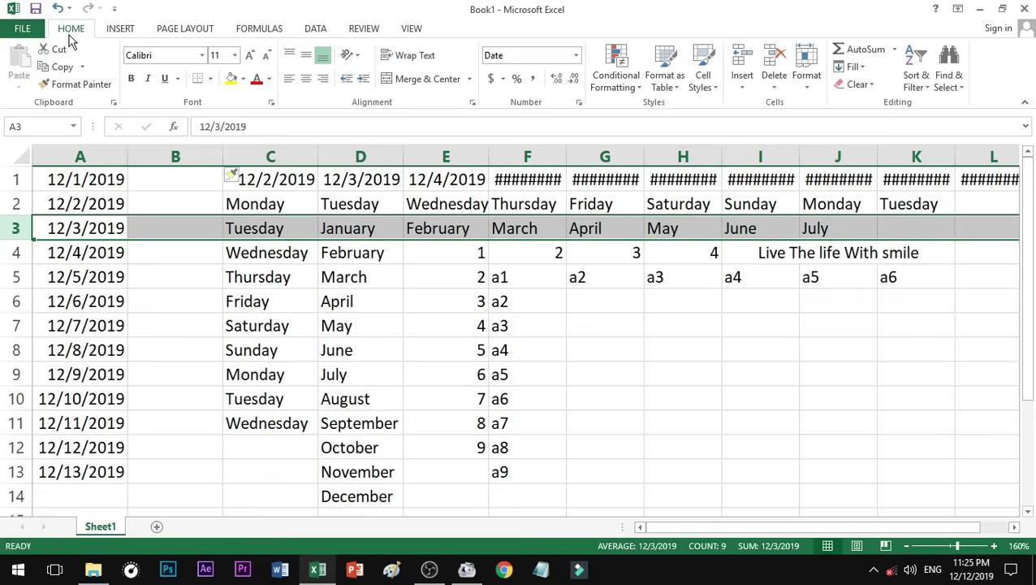
{"action": "left_click", "coordinate": [742, 57]}
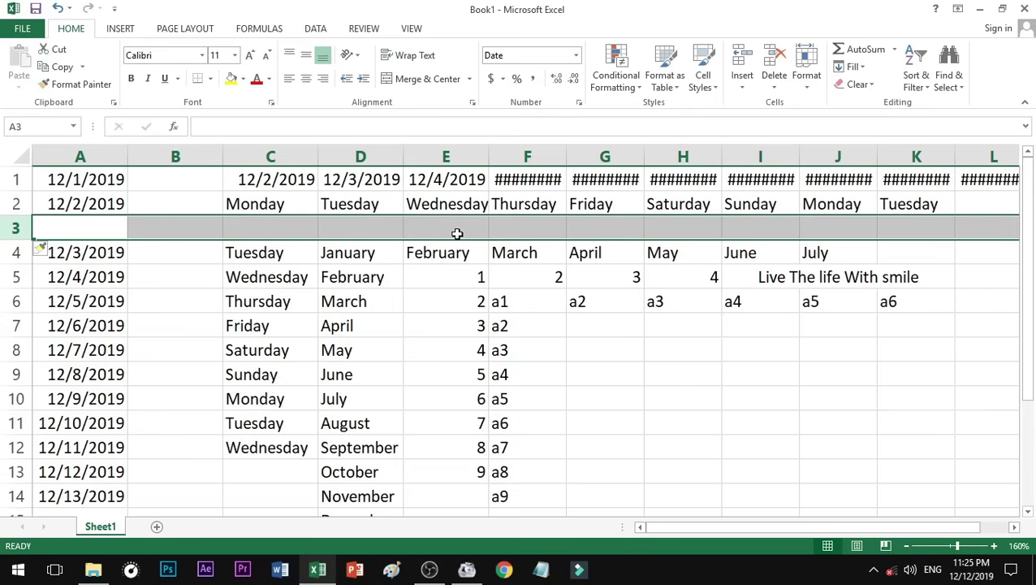
{"action": "left_click", "coordinate": [355, 326]}
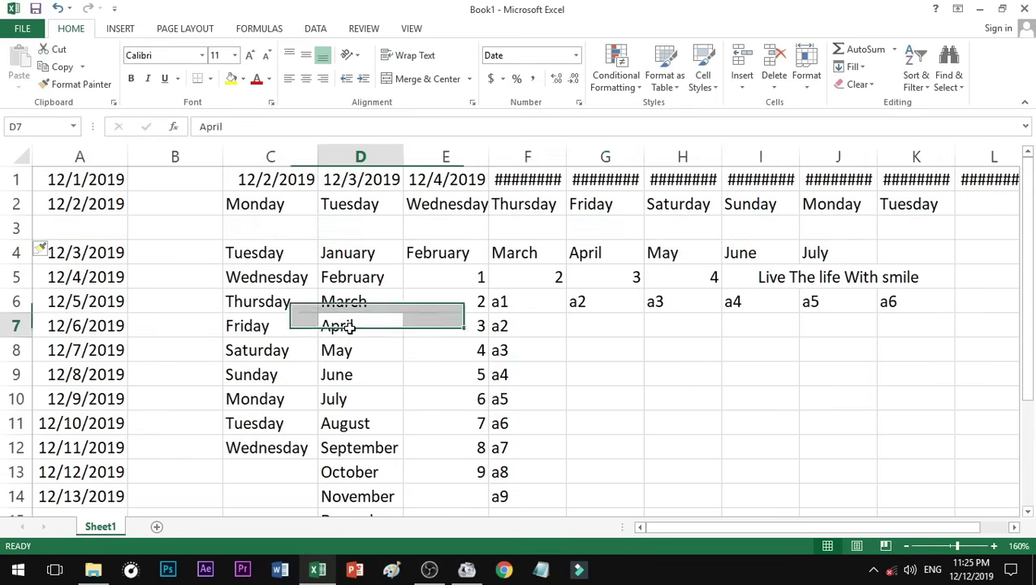
{"action": "left_click", "coordinate": [277, 327]}
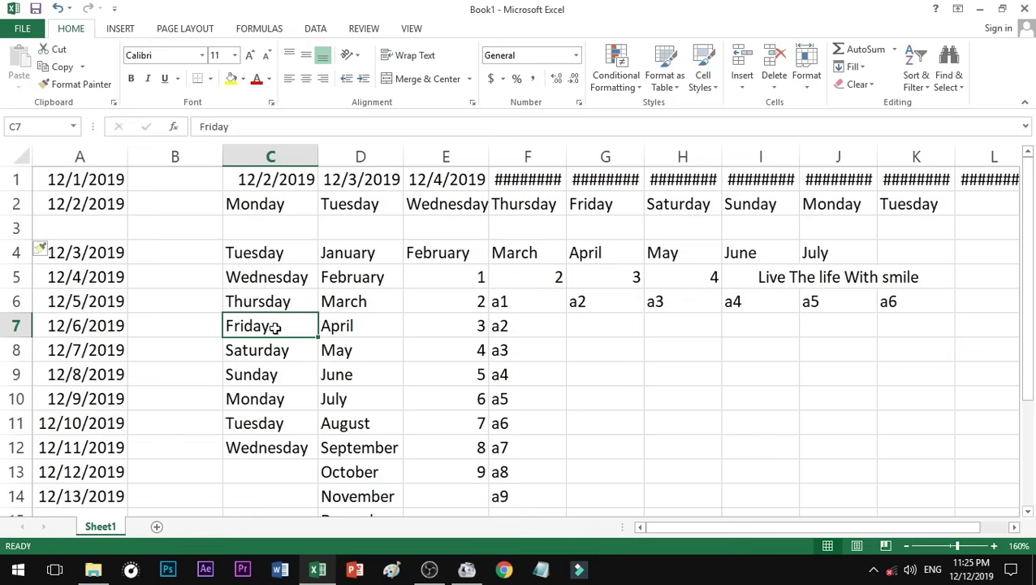
{"action": "left_click", "coordinate": [189, 147]}
{"action": "left_click", "coordinate": [15, 227]}
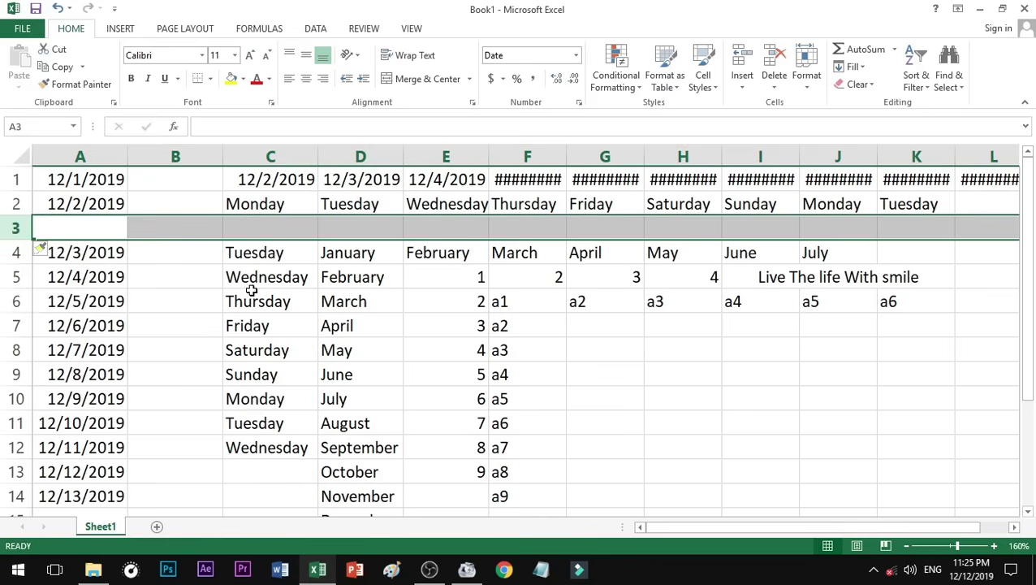
{"action": "left_click", "coordinate": [279, 280]}
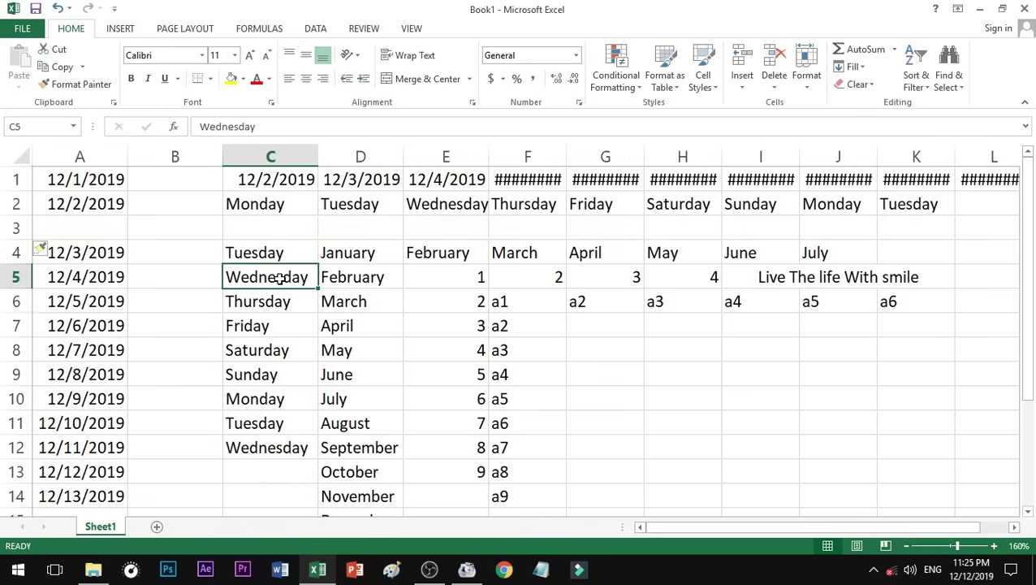
{"action": "left_click", "coordinate": [740, 61]}
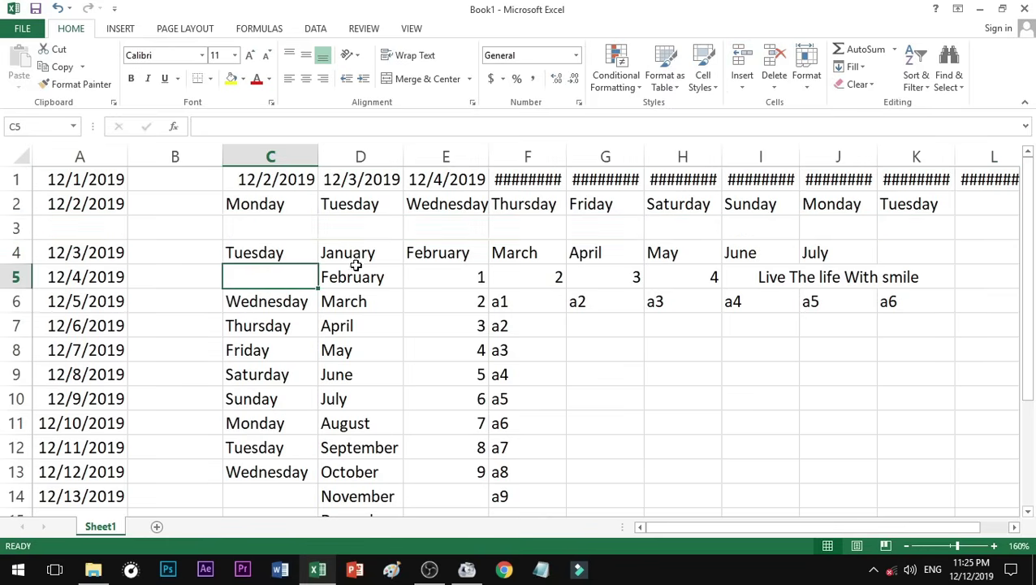
{"action": "left_click", "coordinate": [310, 301]}
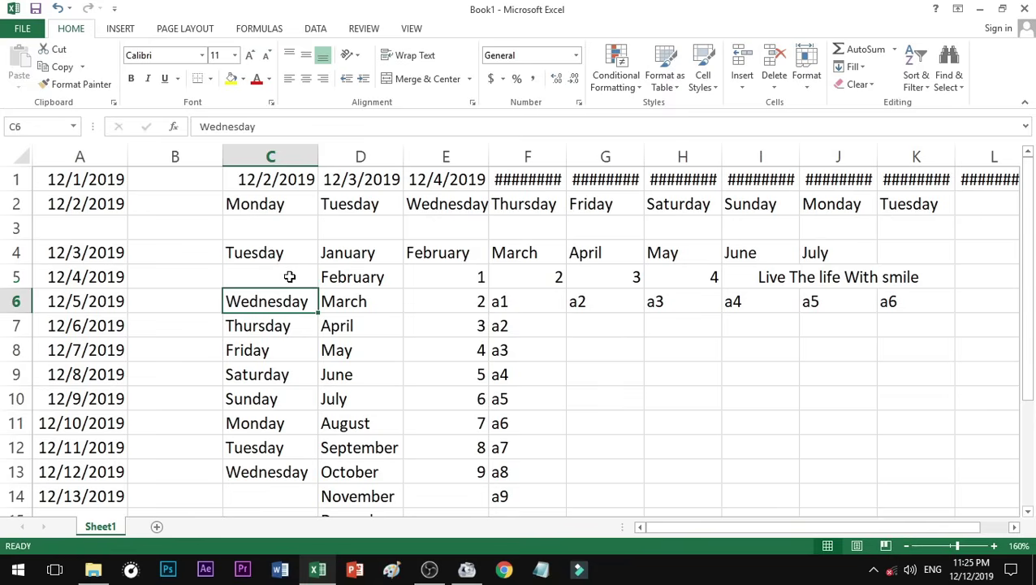
{"action": "left_click", "coordinate": [289, 277]}
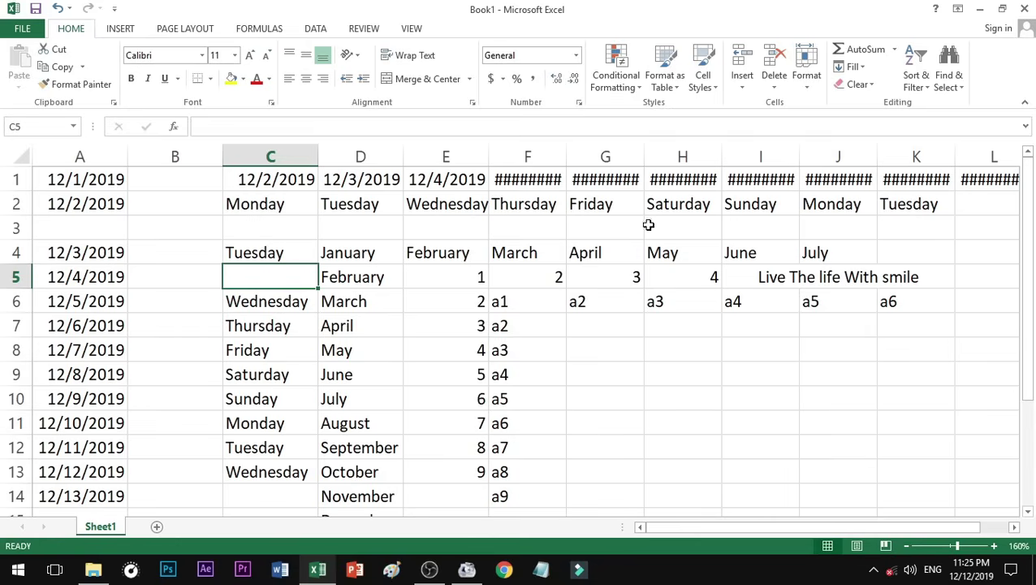
{"action": "left_click", "coordinate": [774, 81]}
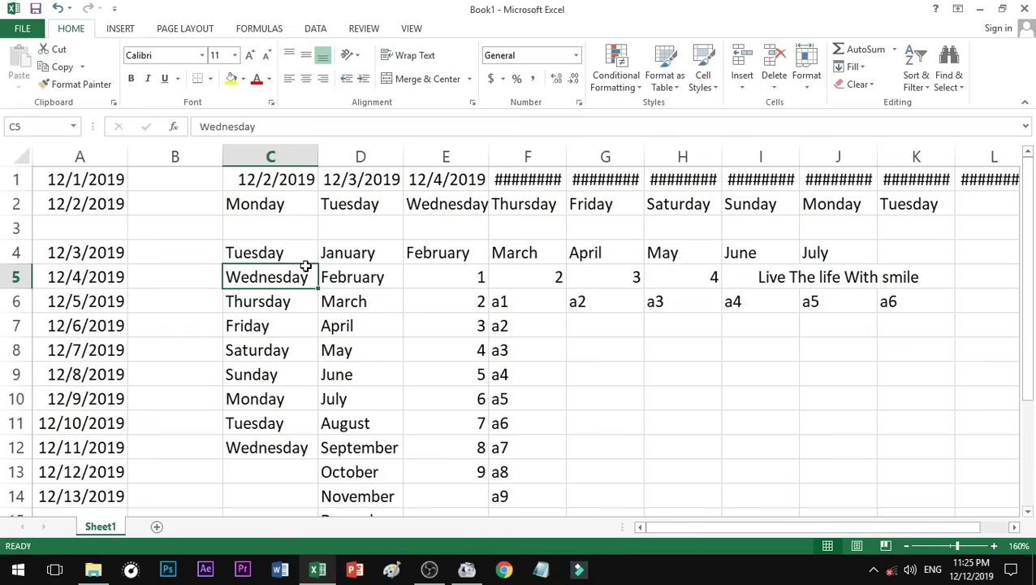
{"action": "left_click", "coordinate": [186, 155]}
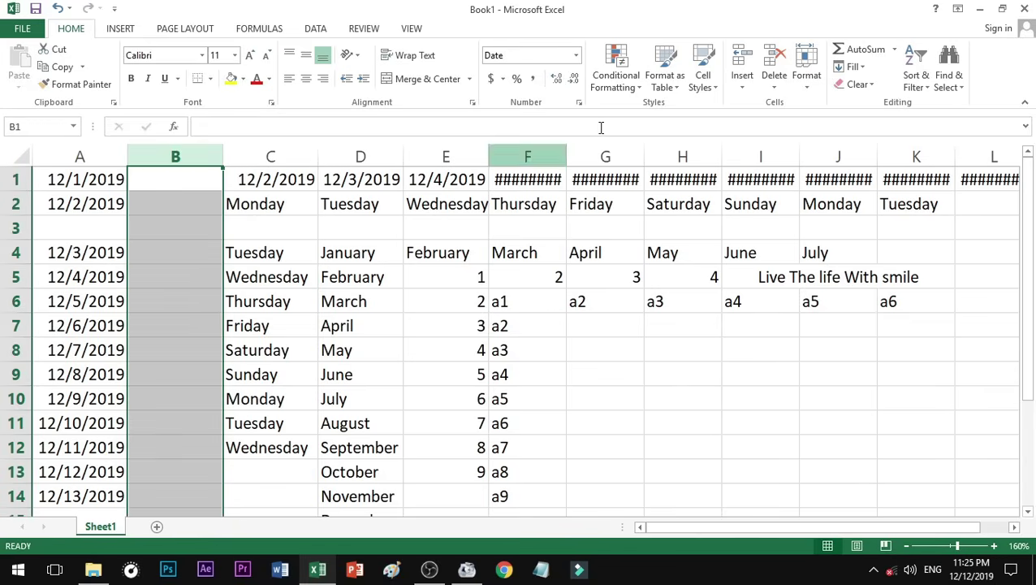
{"action": "left_click", "coordinate": [743, 61]}
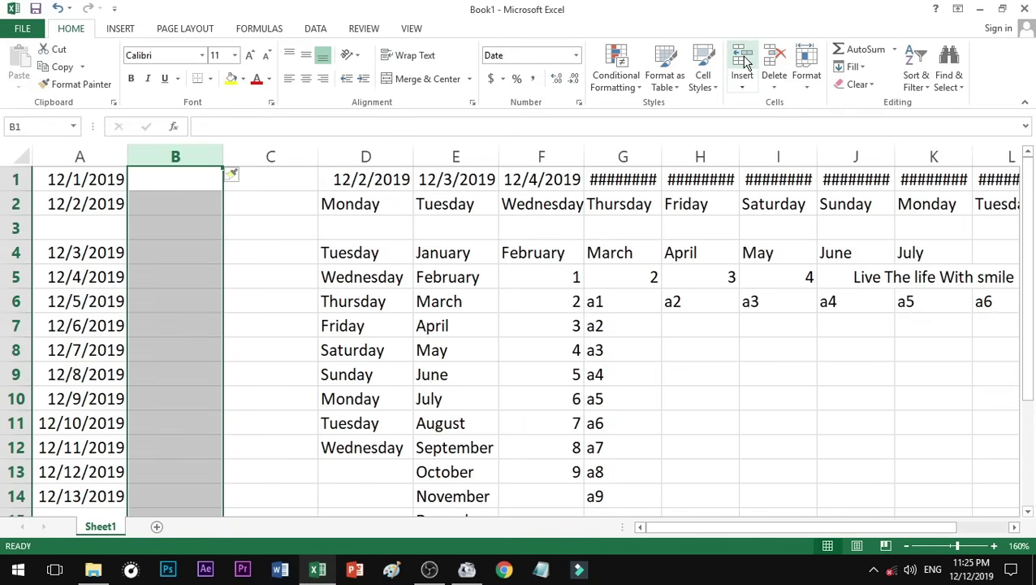
{"action": "left_click", "coordinate": [774, 61]}
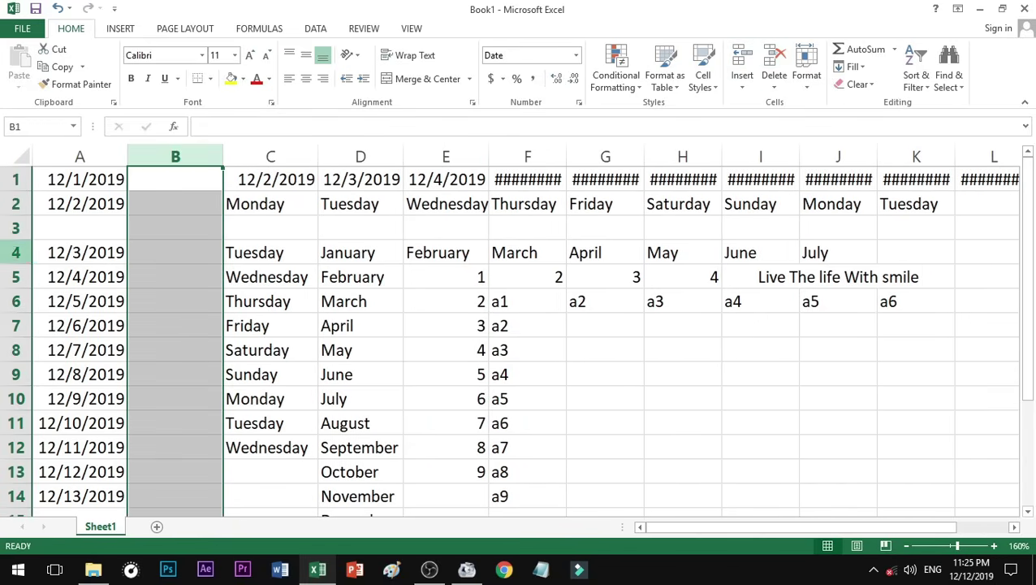
{"action": "left_click", "coordinate": [17, 228]}
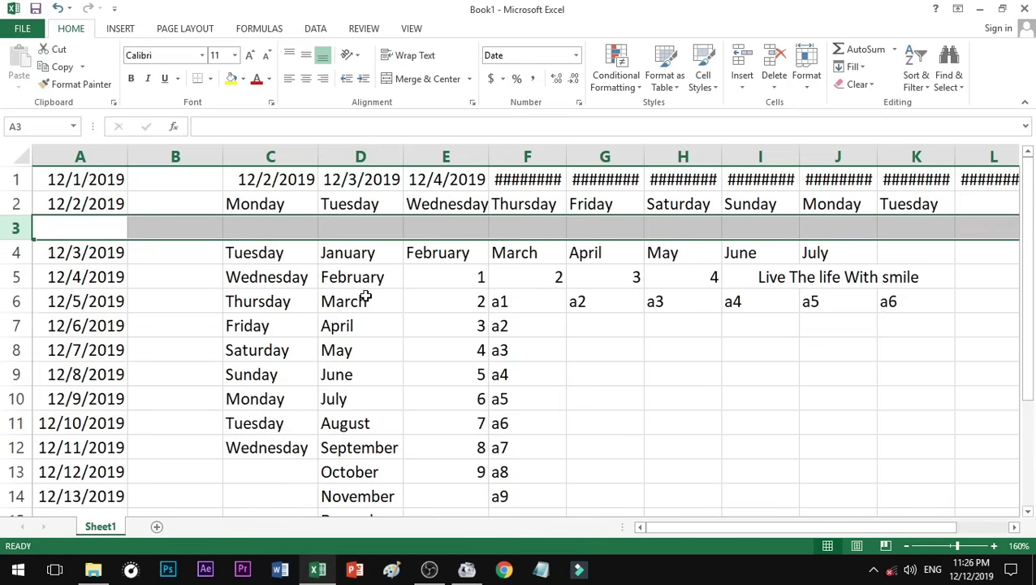
{"action": "left_click", "coordinate": [611, 342]}
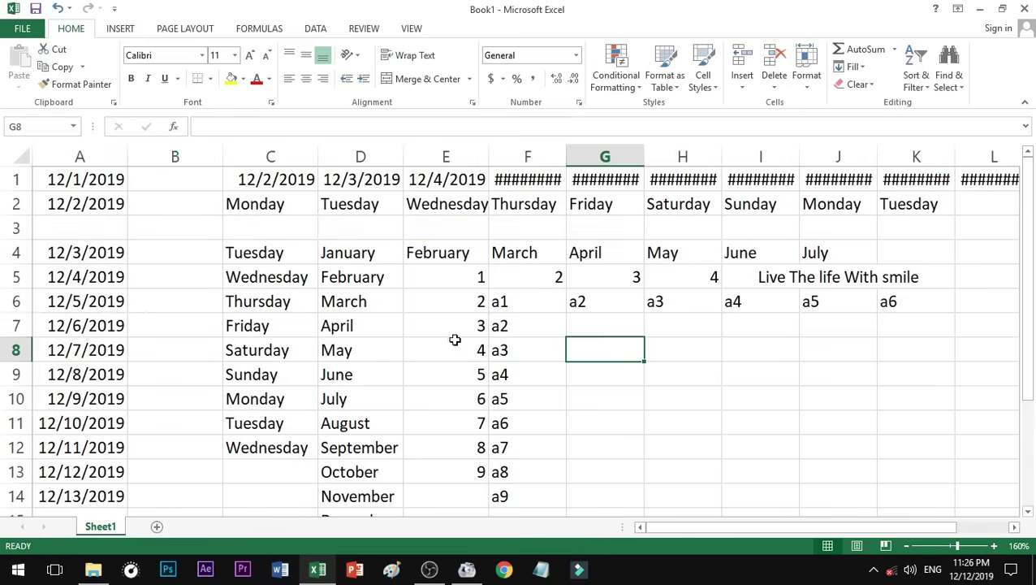
Continue the months from February in E4 down to August in E10.
{"action": "left_click", "coordinate": [446, 255]}
{"action": "left_click", "coordinate": [490, 267]}
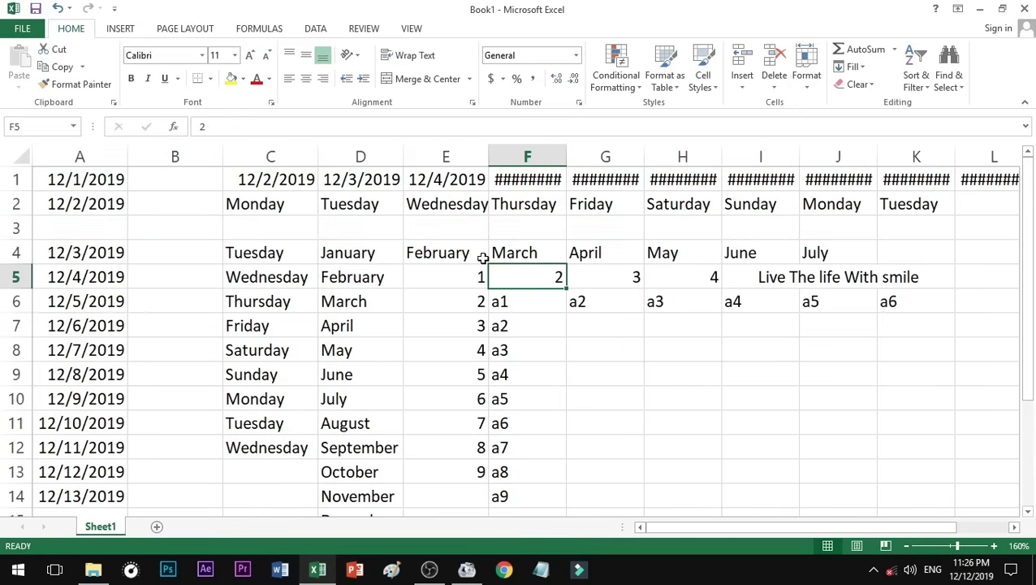
{"action": "left_click", "coordinate": [481, 255]}
{"action": "left_click", "coordinate": [485, 267]}
{"action": "left_click", "coordinate": [479, 255]}
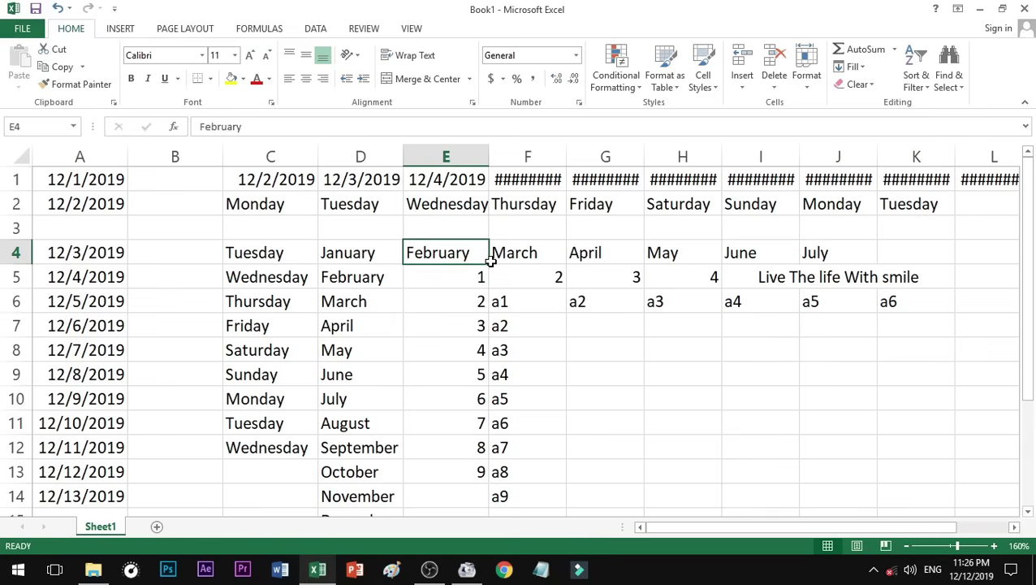
{"action": "left_click_drag", "start_coordinate": [490, 264], "coordinate": [487, 404]}
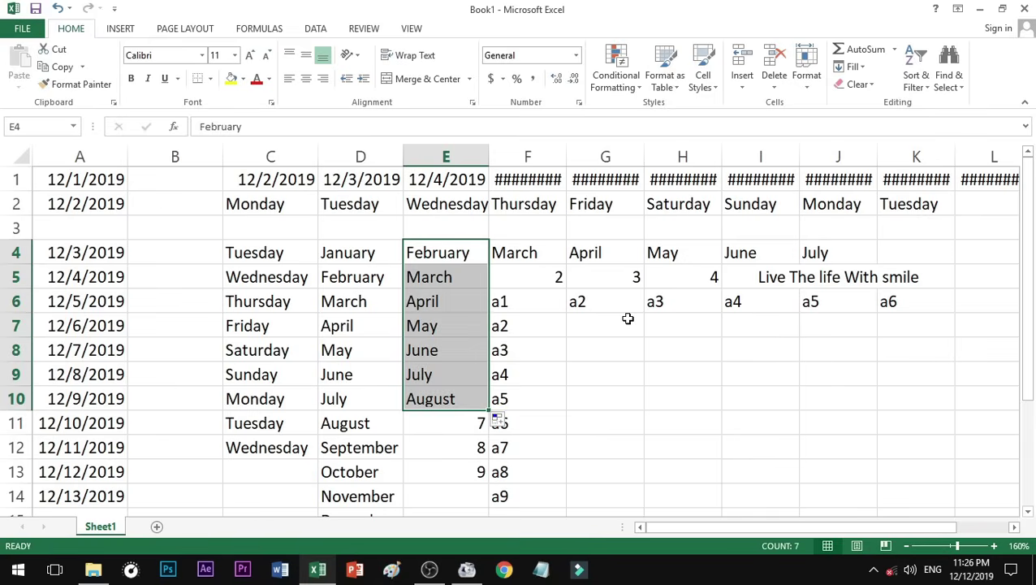
Copy the merged 'Live The life With smile' cell I5:K5 down through row 13.
{"action": "double_click", "coordinate": [764, 277]}
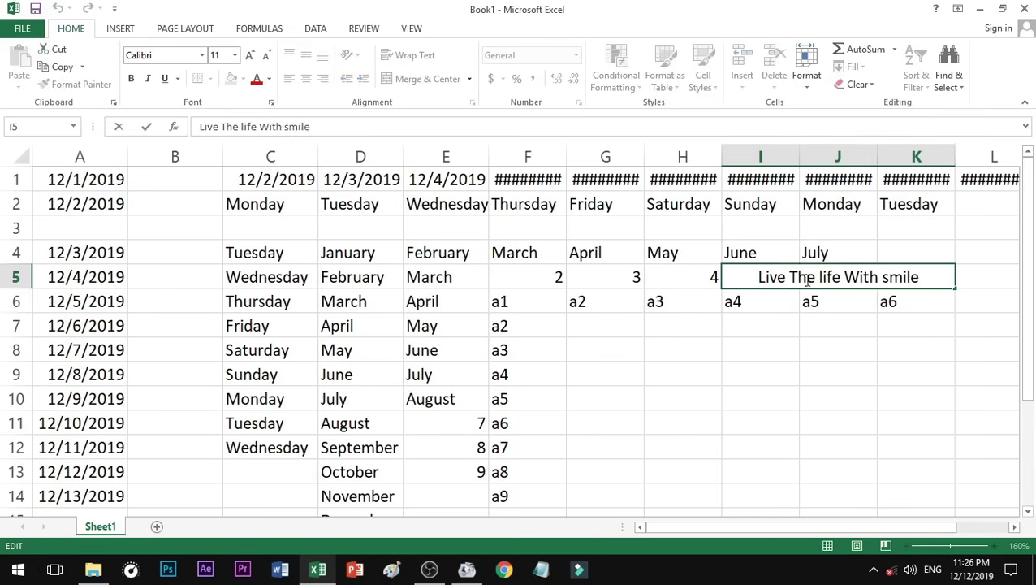
{"action": "left_click", "coordinate": [798, 297]}
{"action": "left_click", "coordinate": [794, 277]}
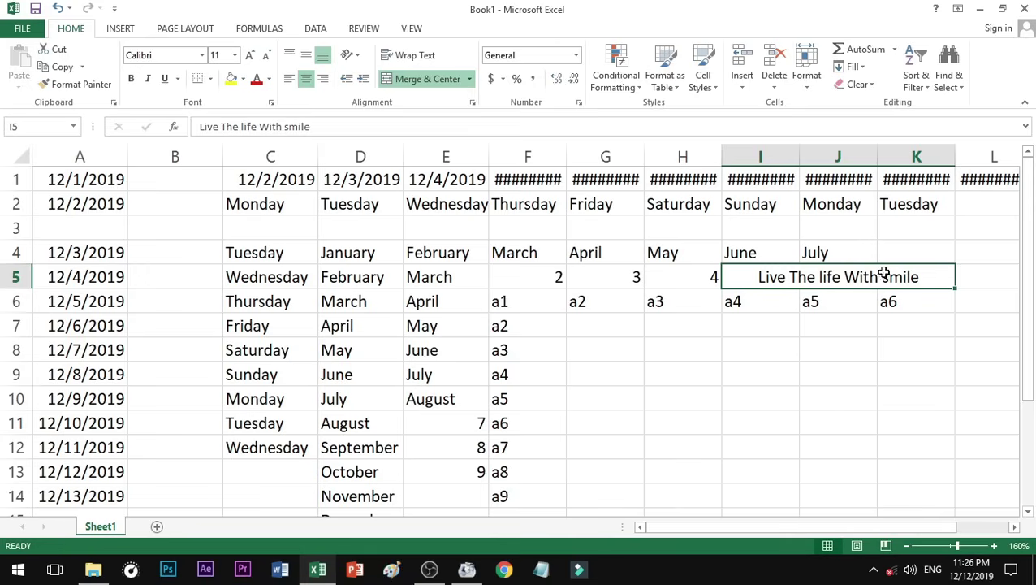
{"action": "left_click_drag", "start_coordinate": [955, 289], "coordinate": [928, 473]}
{"action": "left_click", "coordinate": [965, 494]}
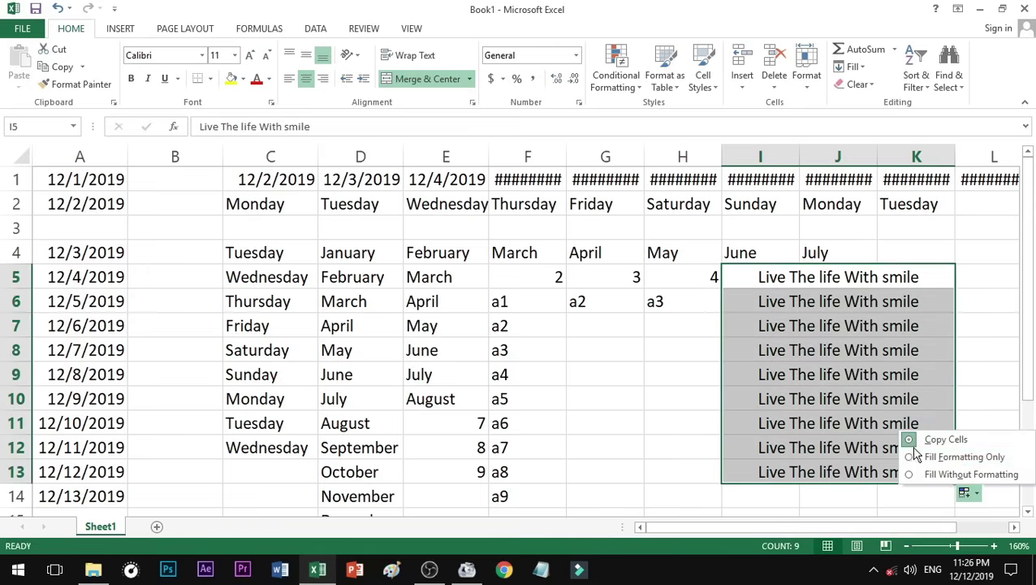
{"action": "left_click", "coordinate": [637, 397]}
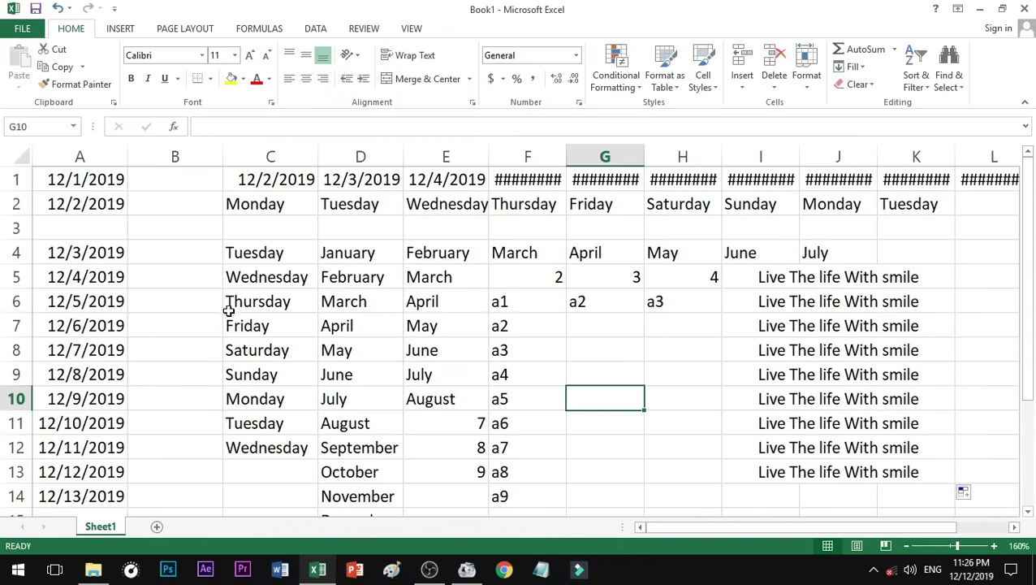
Enter '11 to 12' in B4 and fill it down to B9 as 12 to 12 through 16 to 12.
{"action": "left_click", "coordinate": [188, 251]}
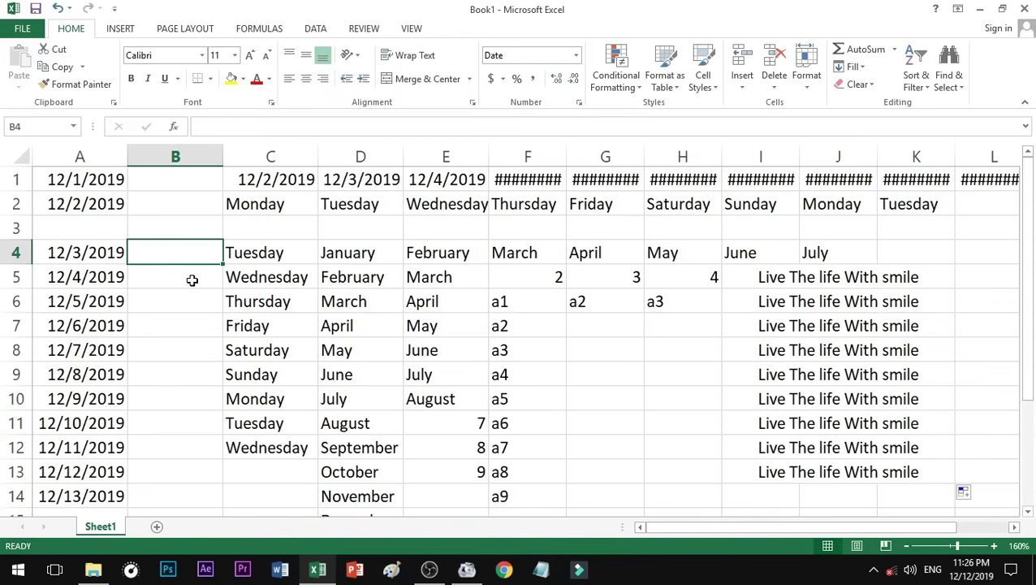
{"action": "type", "text": "11 "}
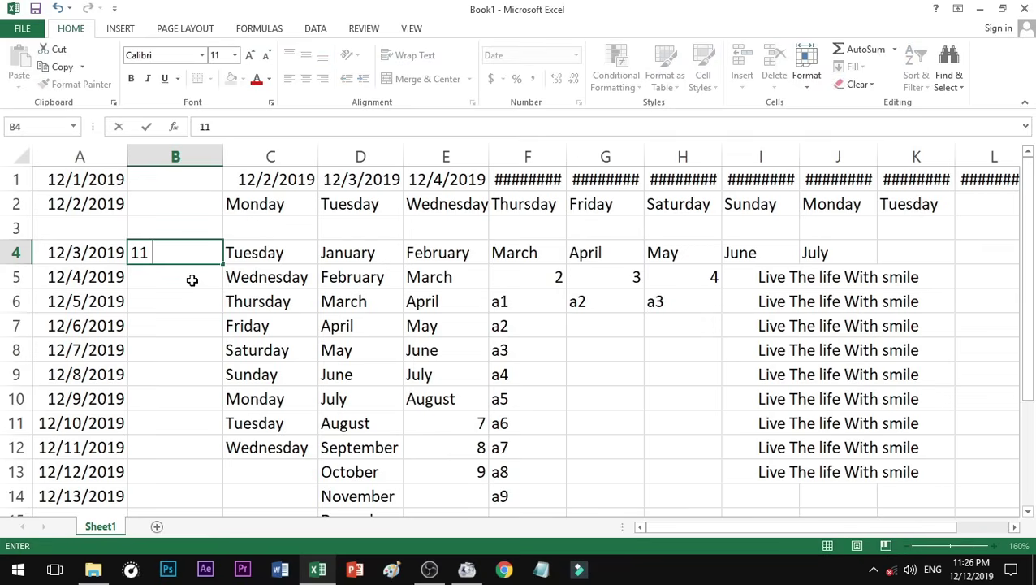
{"action": "type", "text": "to 12"}
{"action": "key", "text": "Return"}
{"action": "left_click", "coordinate": [198, 258]}
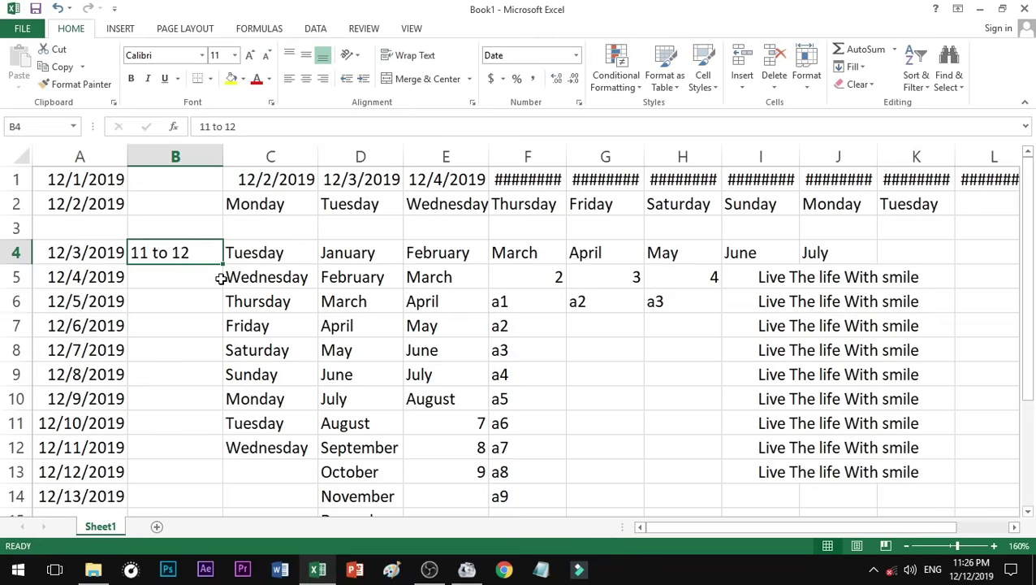
{"action": "left_click_drag", "start_coordinate": [224, 264], "coordinate": [213, 376]}
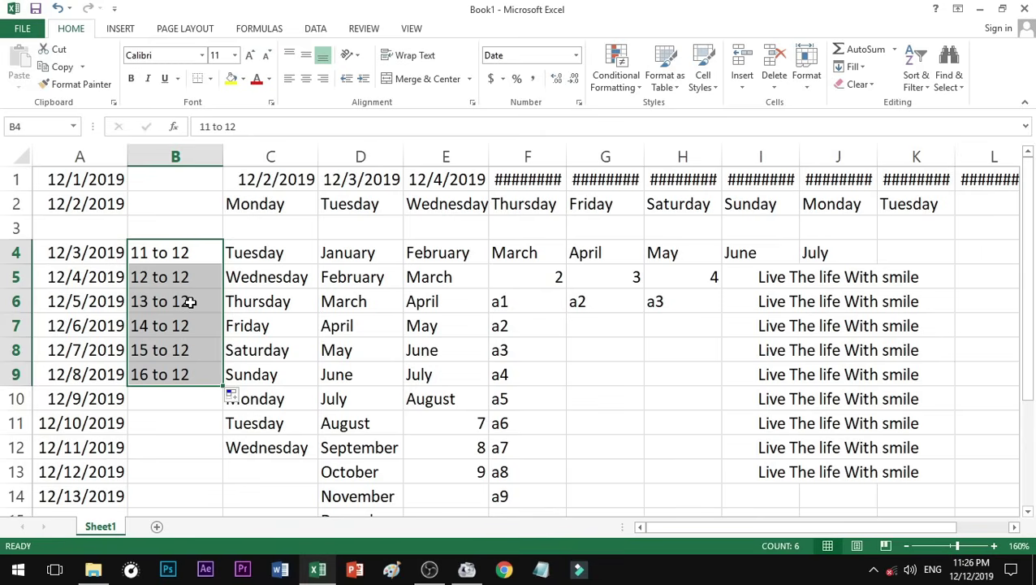
Switch B5:B9's Auto Fill to Copy Cells so each repeats '11 to 12'.
{"action": "left_click", "coordinate": [241, 401]}
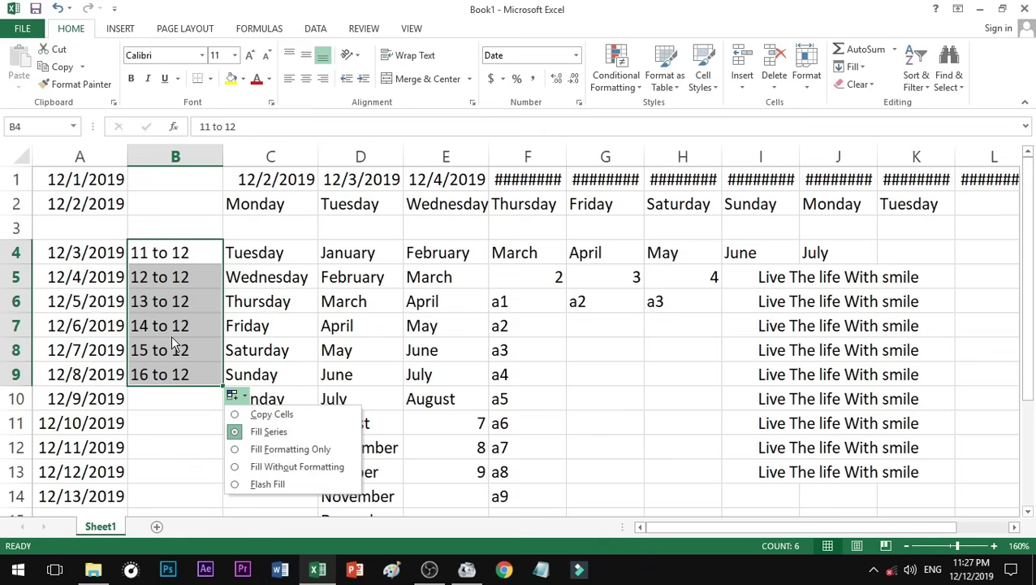
{"action": "left_click", "coordinate": [248, 415]}
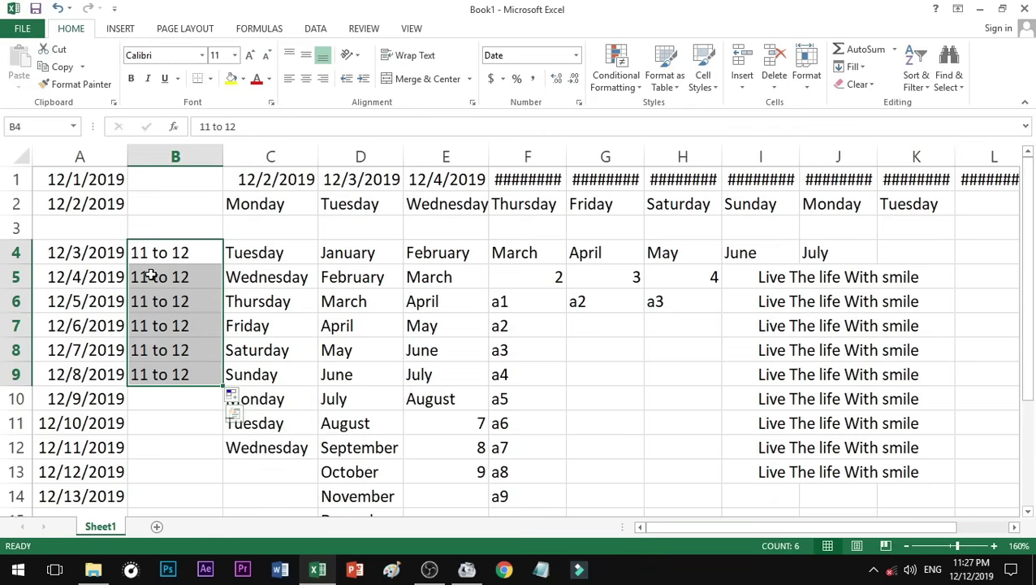
{"action": "left_click", "coordinate": [150, 275]}
{"action": "left_click", "coordinate": [151, 322]}
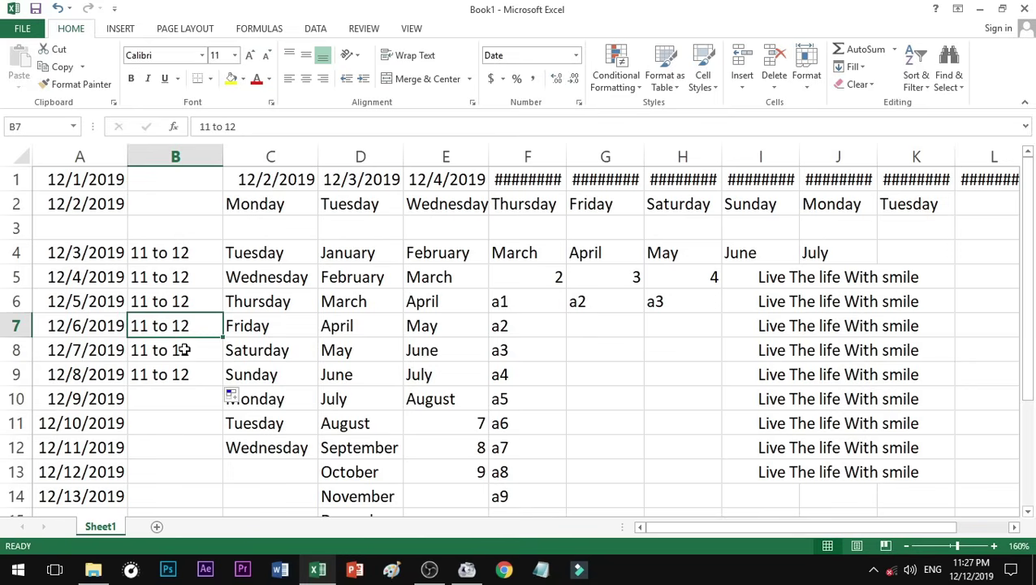
{"action": "left_click", "coordinate": [381, 350]}
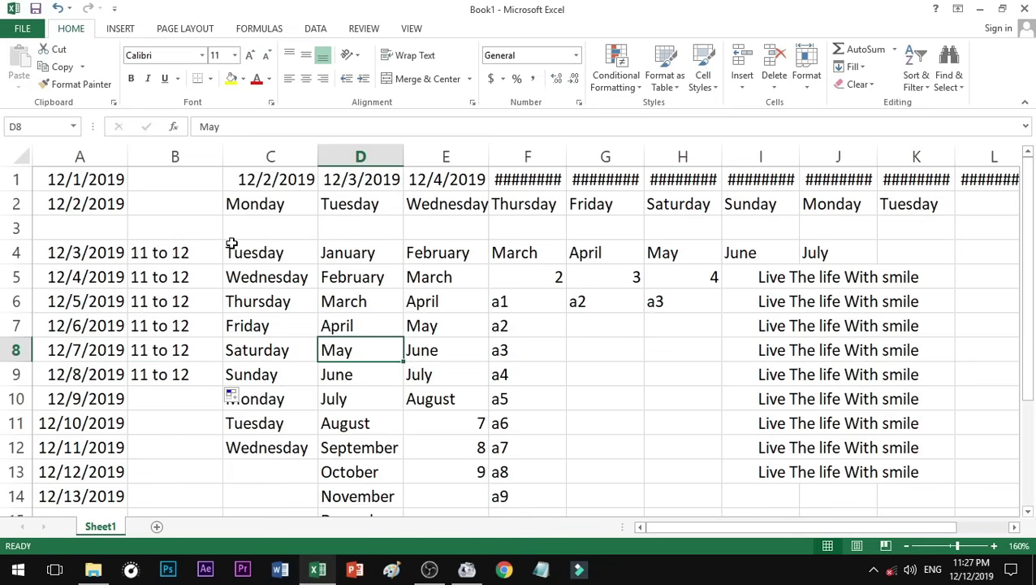